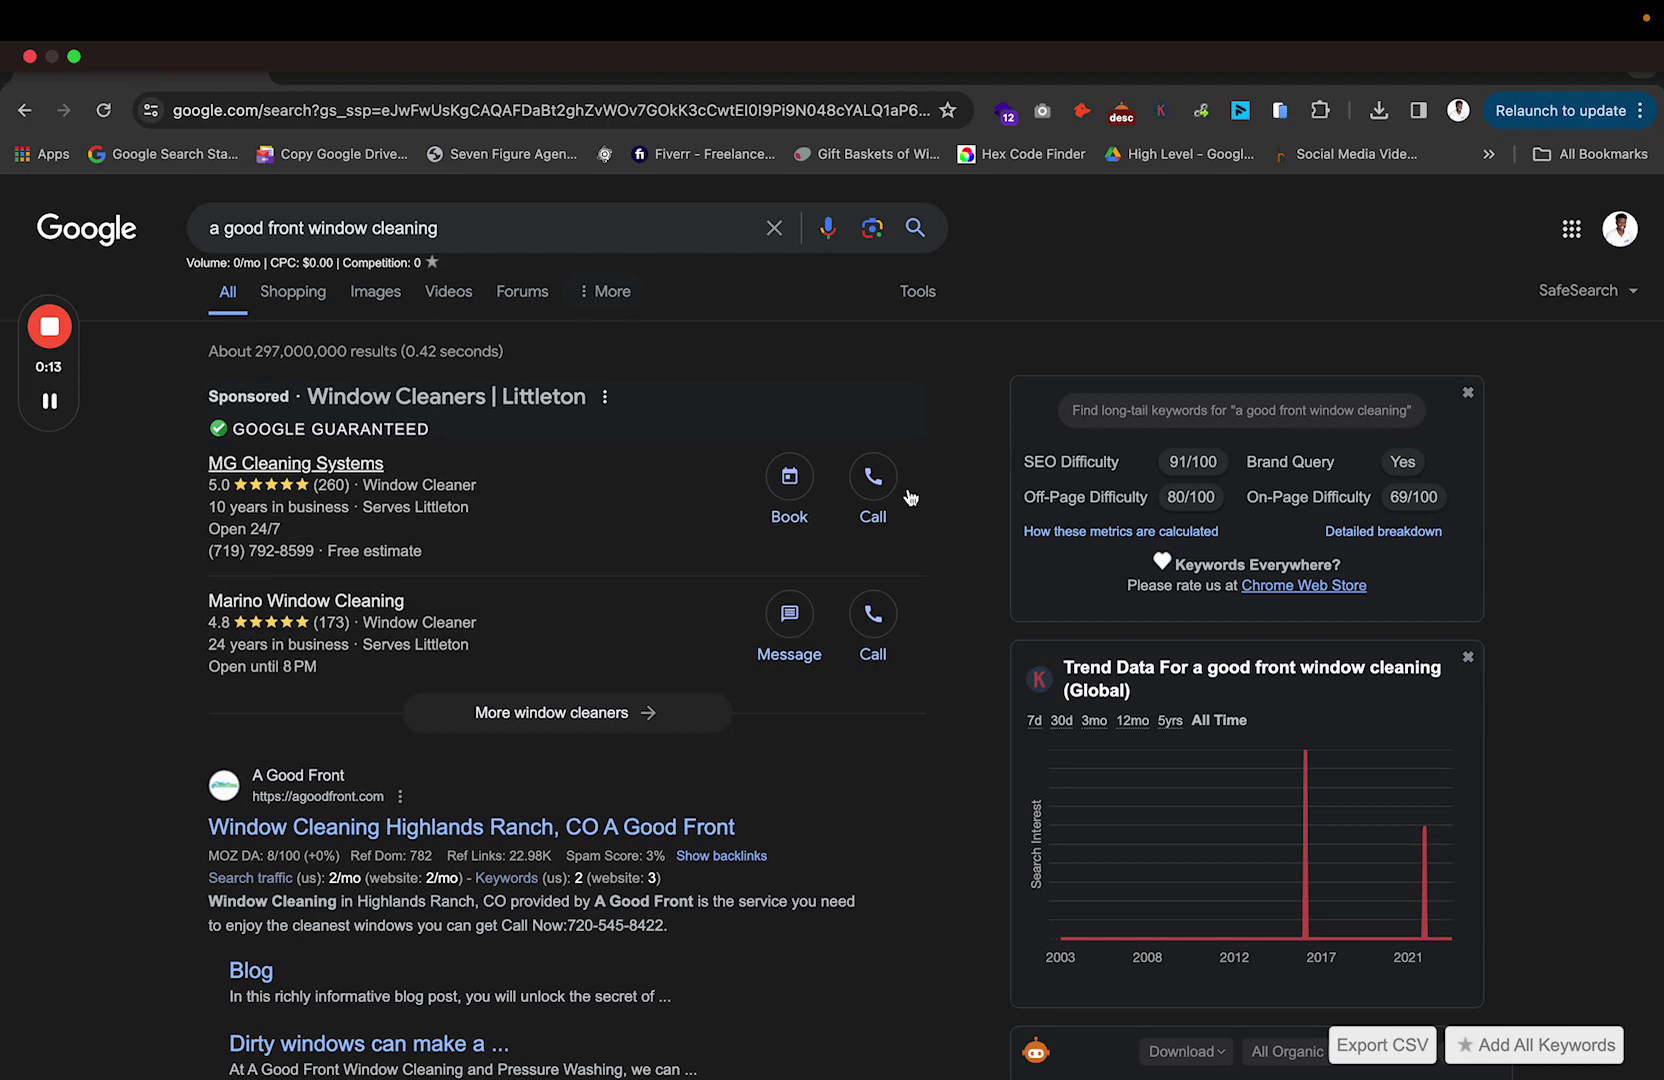
Step: Select the business's Highlands Ranch street address in the knowledge panel and bring up its context menu
scroll(908, 495, "down", 10)
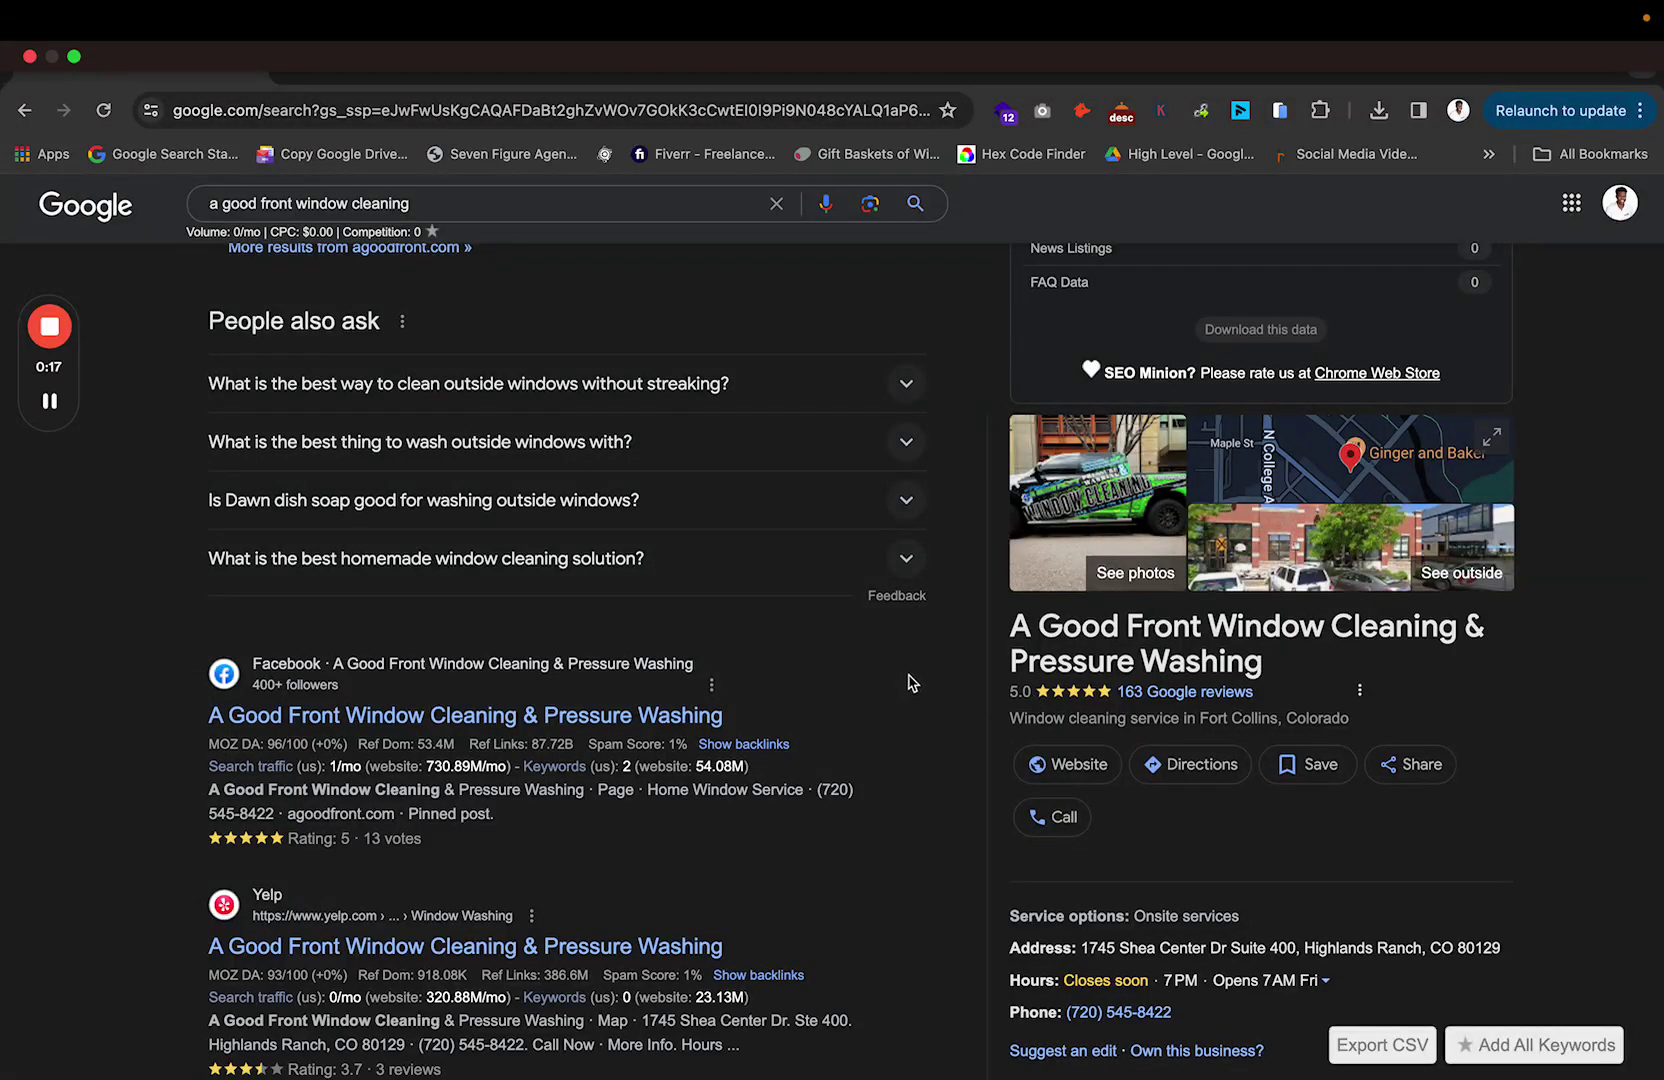
scroll(910, 683, "down", 5)
scroll(912, 684, "up", 2)
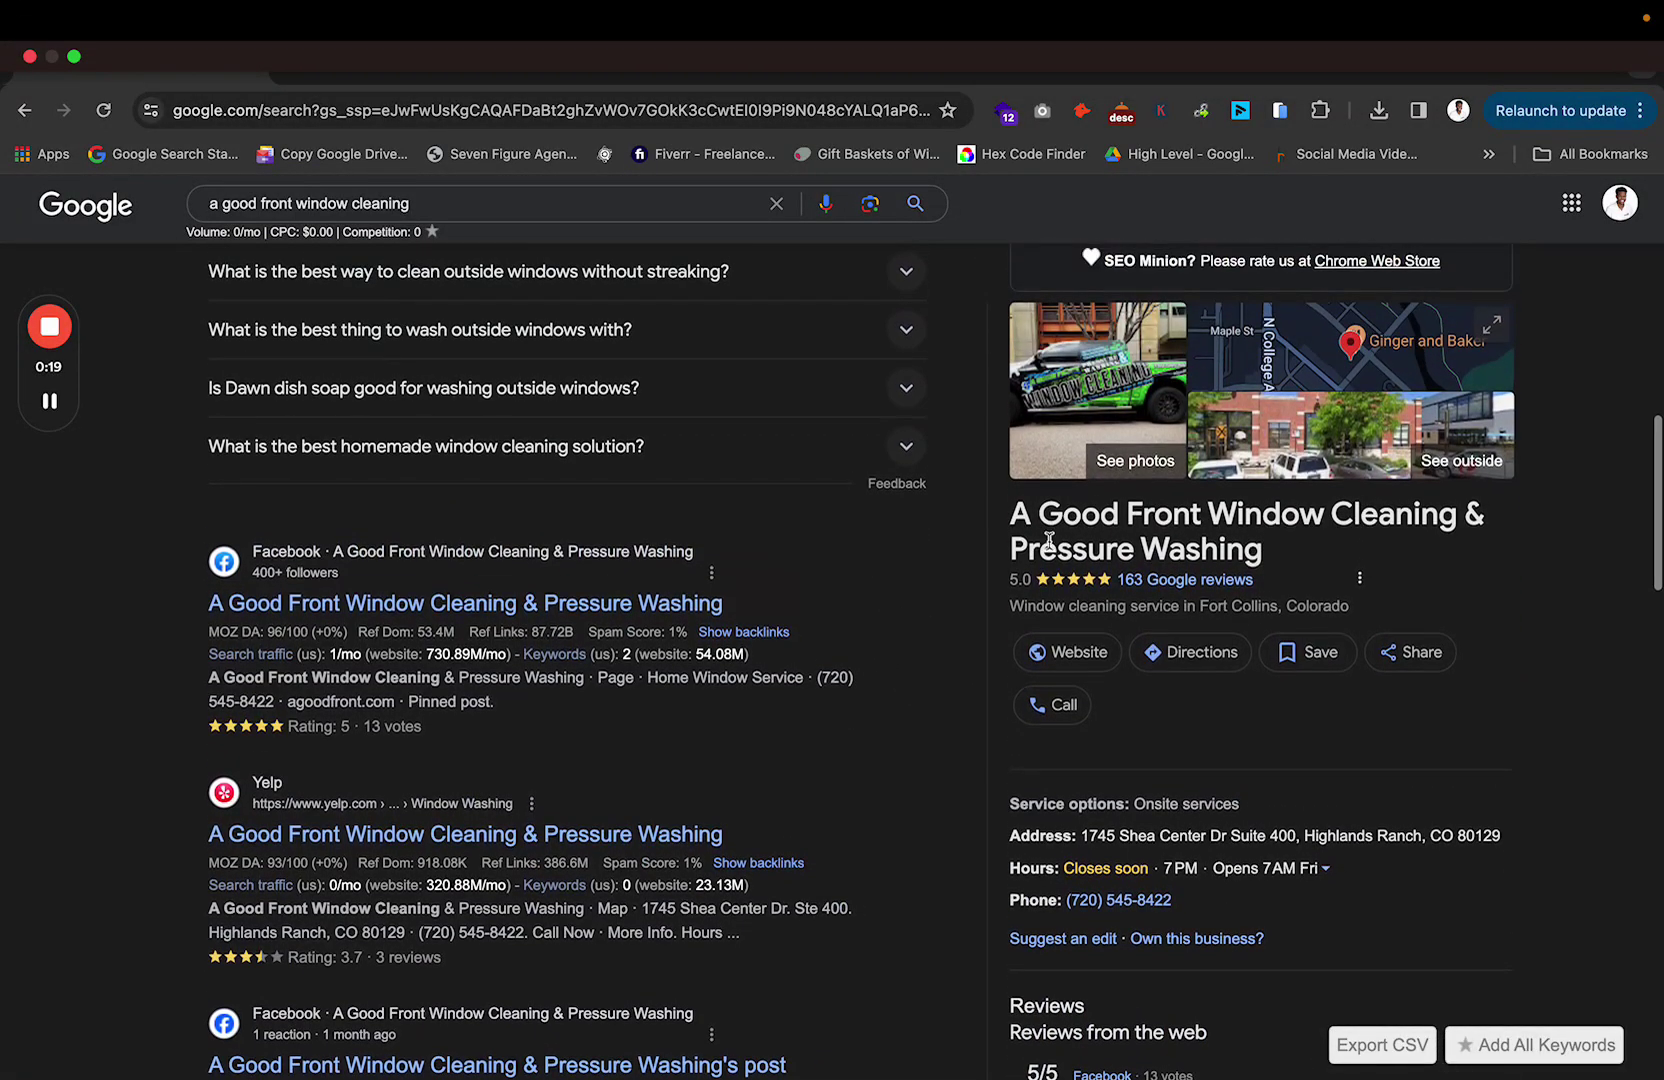
triple_click(1138, 540)
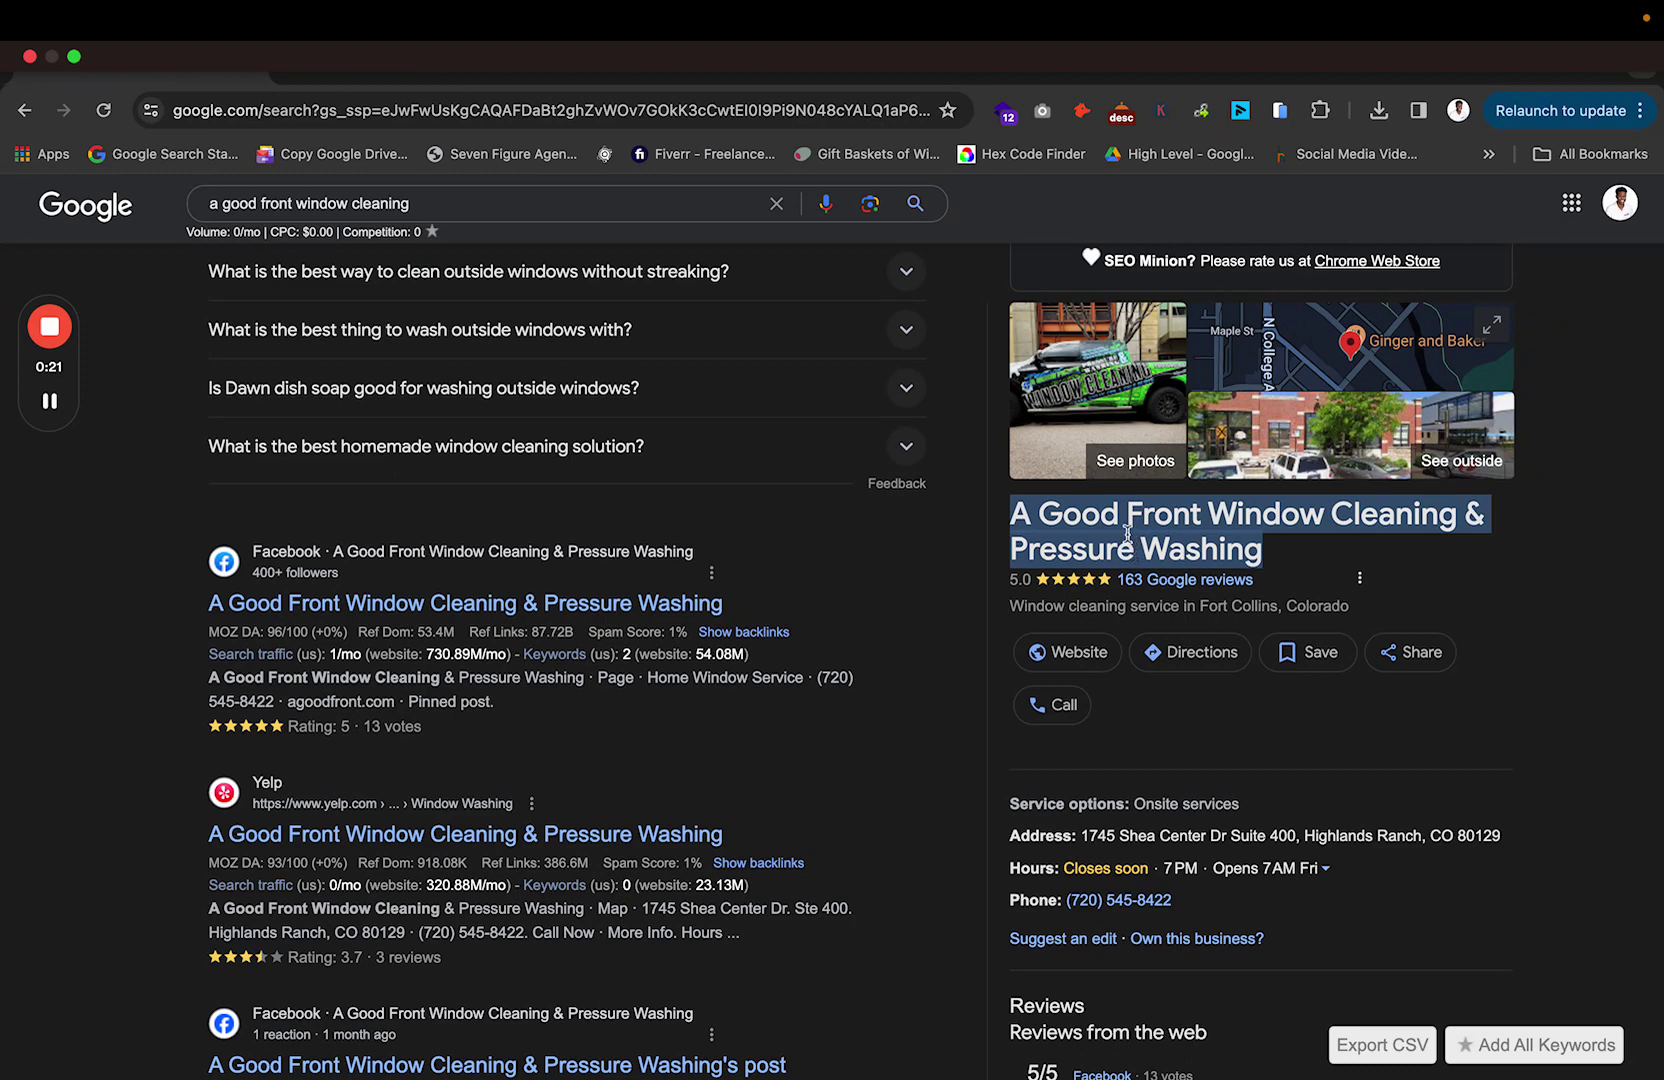
triple_click(1128, 534)
left_click(1135, 538)
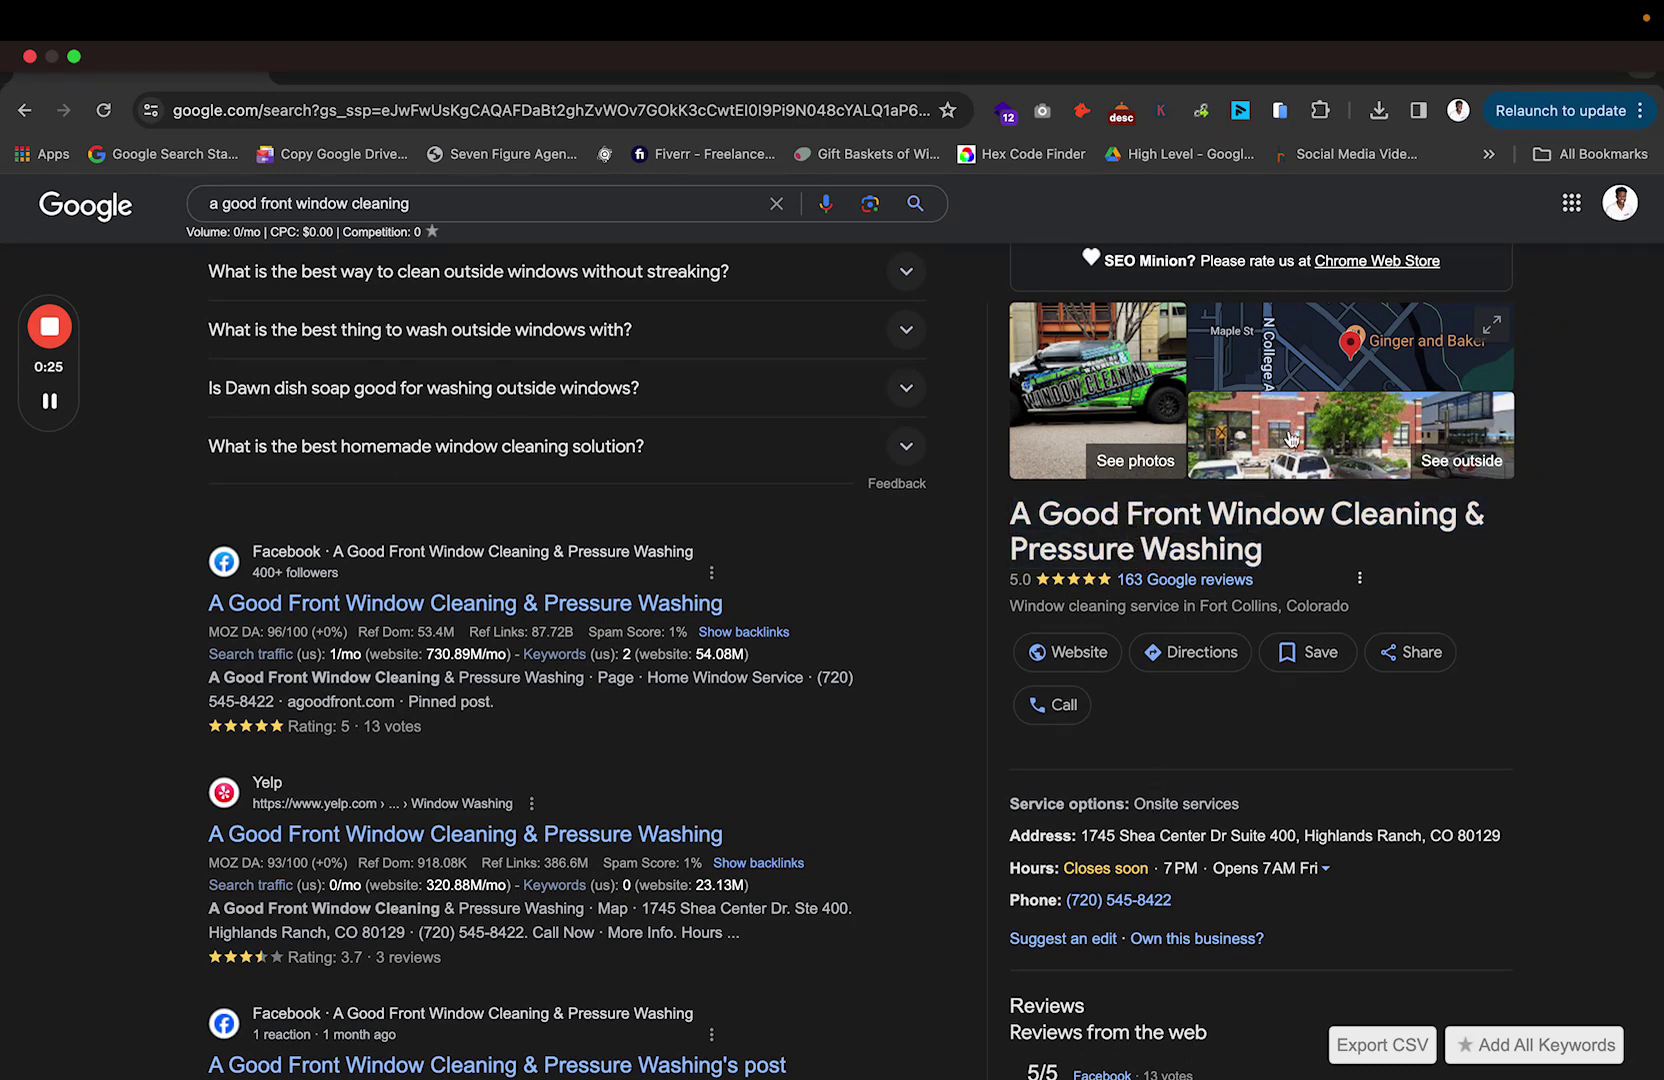
triple_click(1190, 836)
left_click(1238, 838)
left_click_drag(1515, 838, 1090, 840)
right_click(1122, 840)
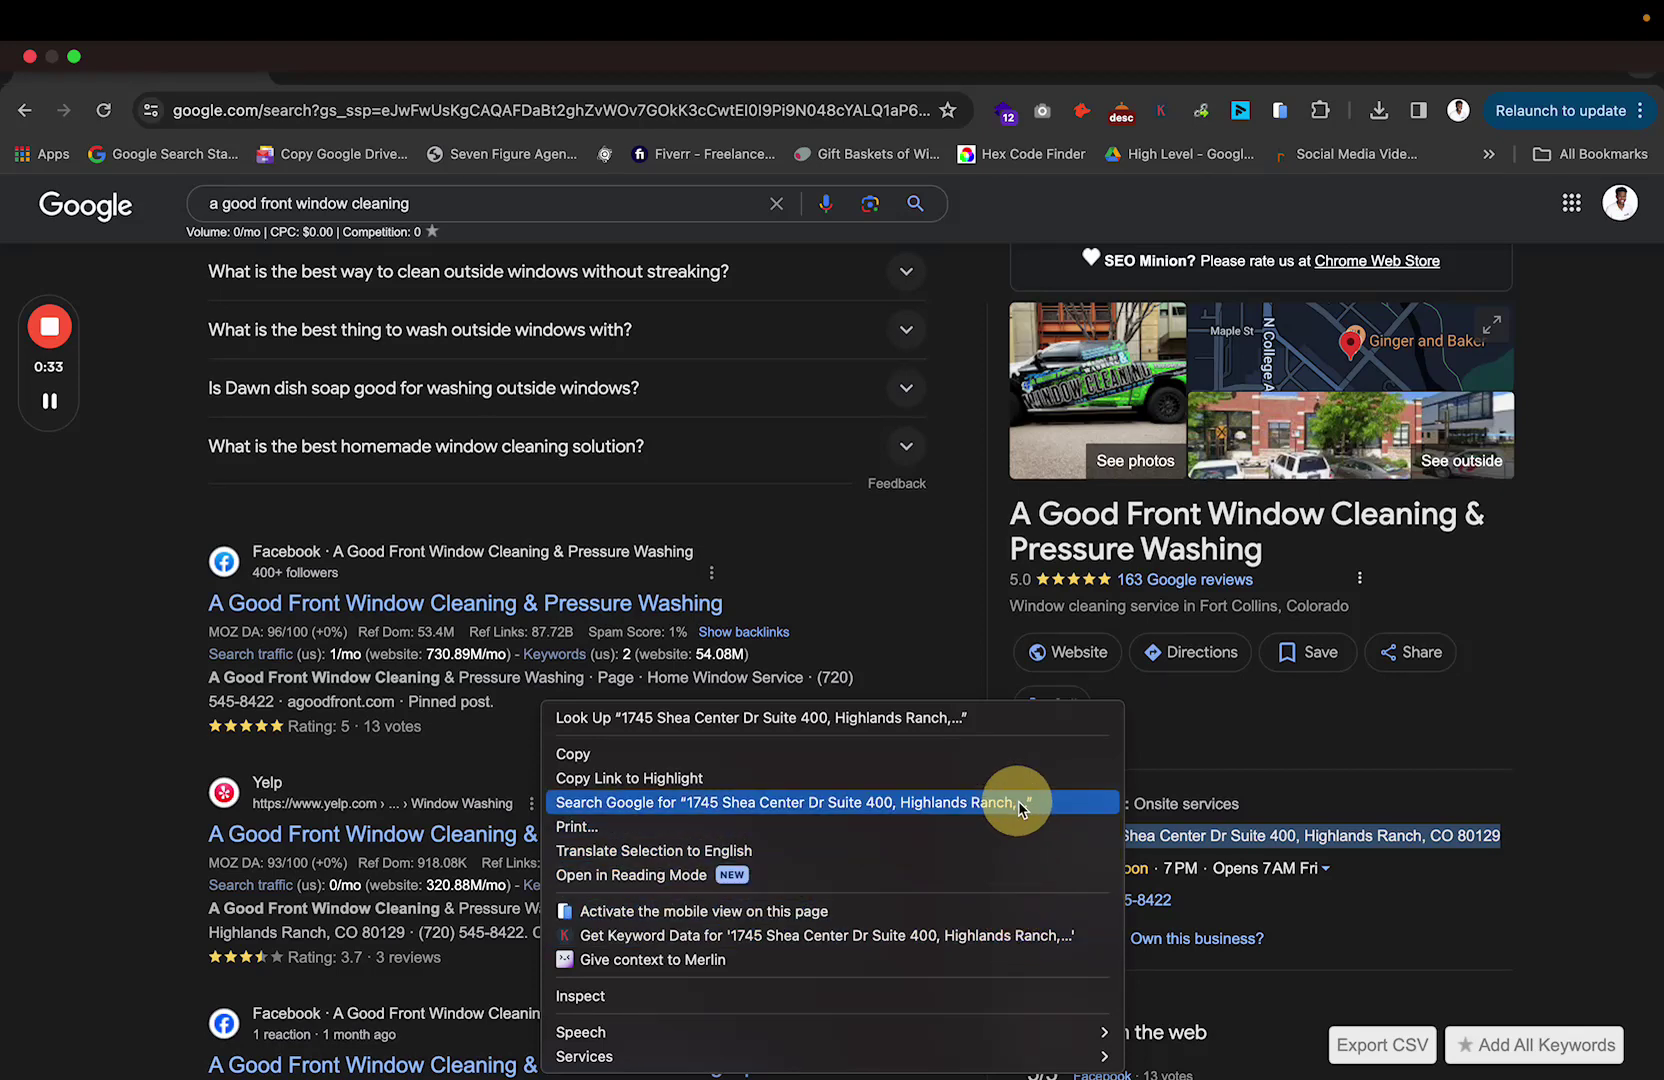
Step: Search Google for the selected Shea Center Dr address and view its Highlands Ranch pin in Google Maps
left_click(1020, 804)
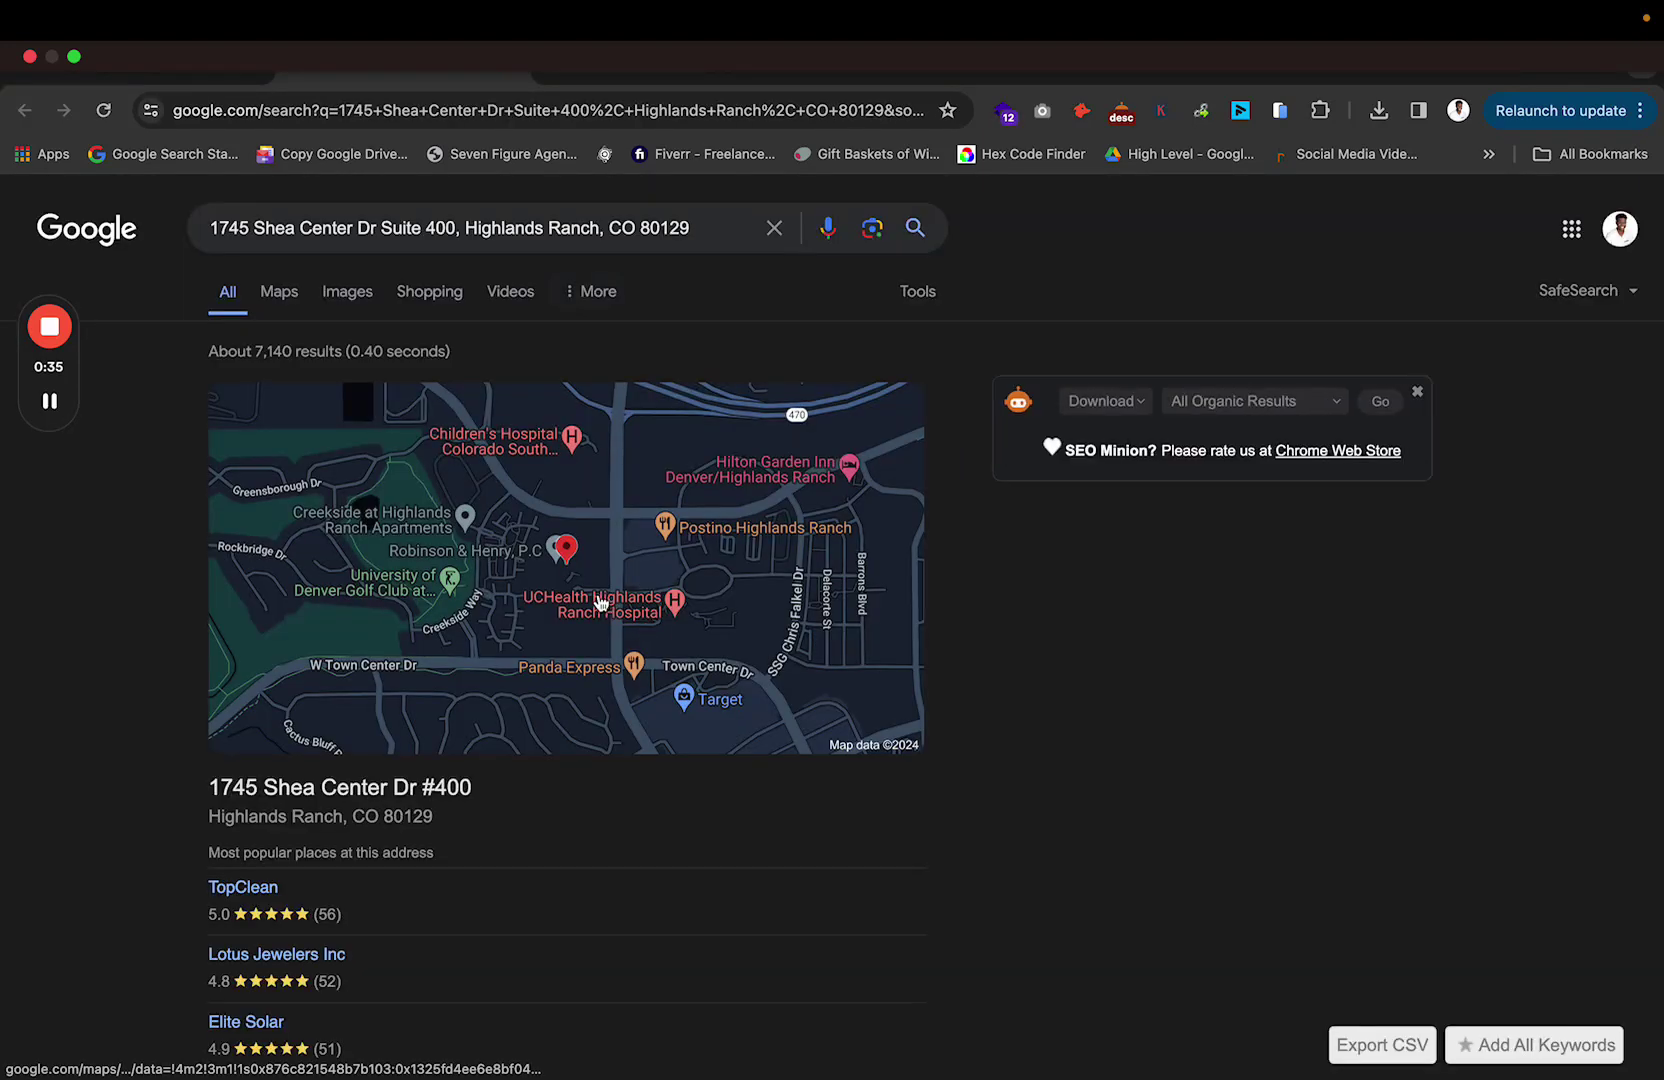
scroll(560, 740, "down", 3)
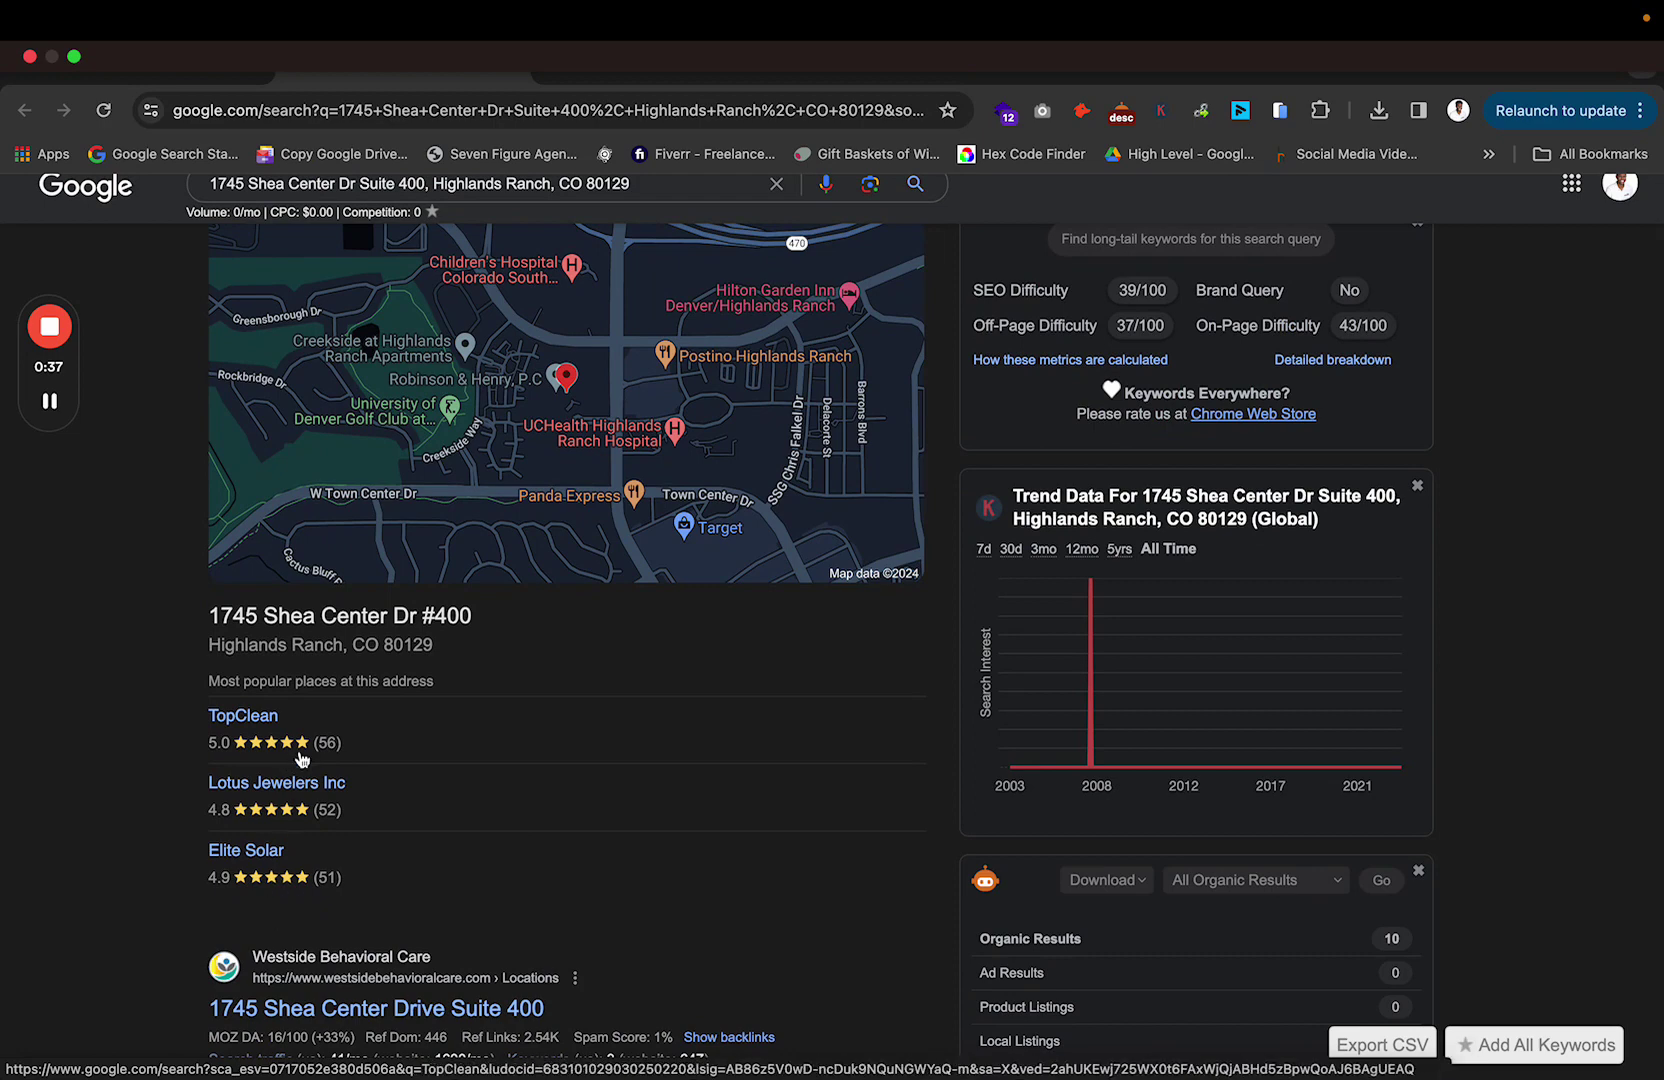
left_click(681, 530)
scroll(820, 624, "down", 8)
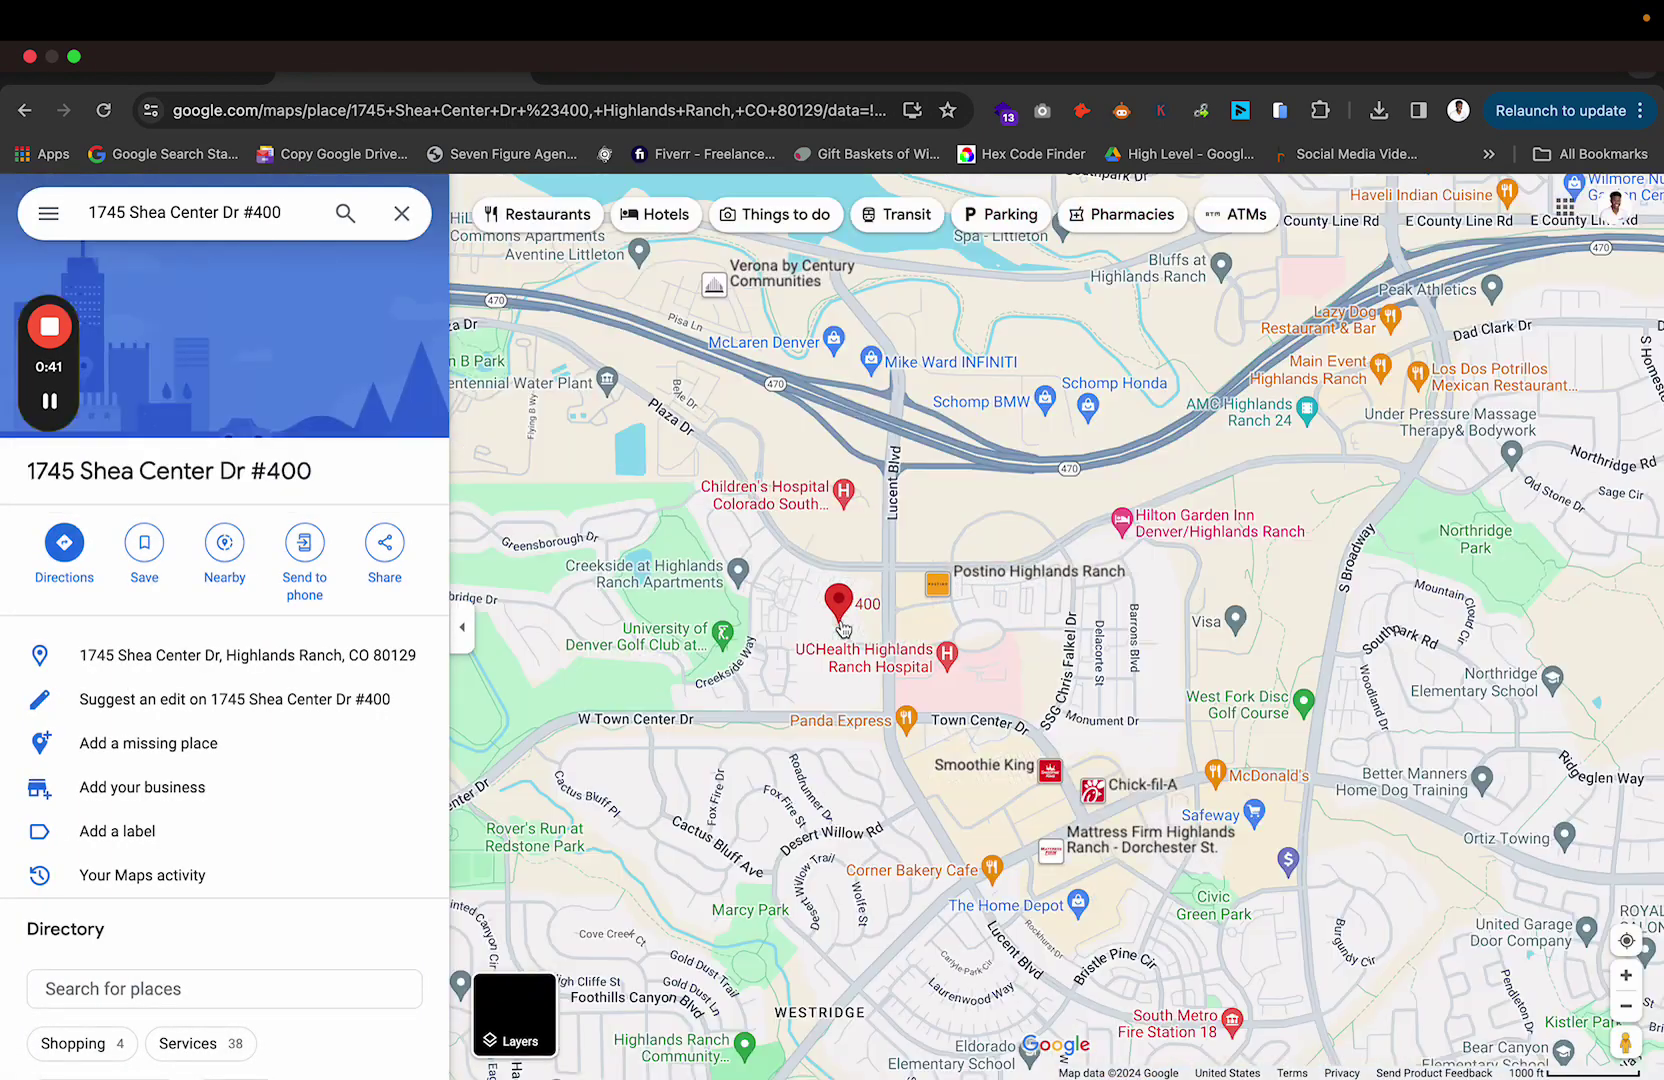
scroll(851, 626, "down", 5)
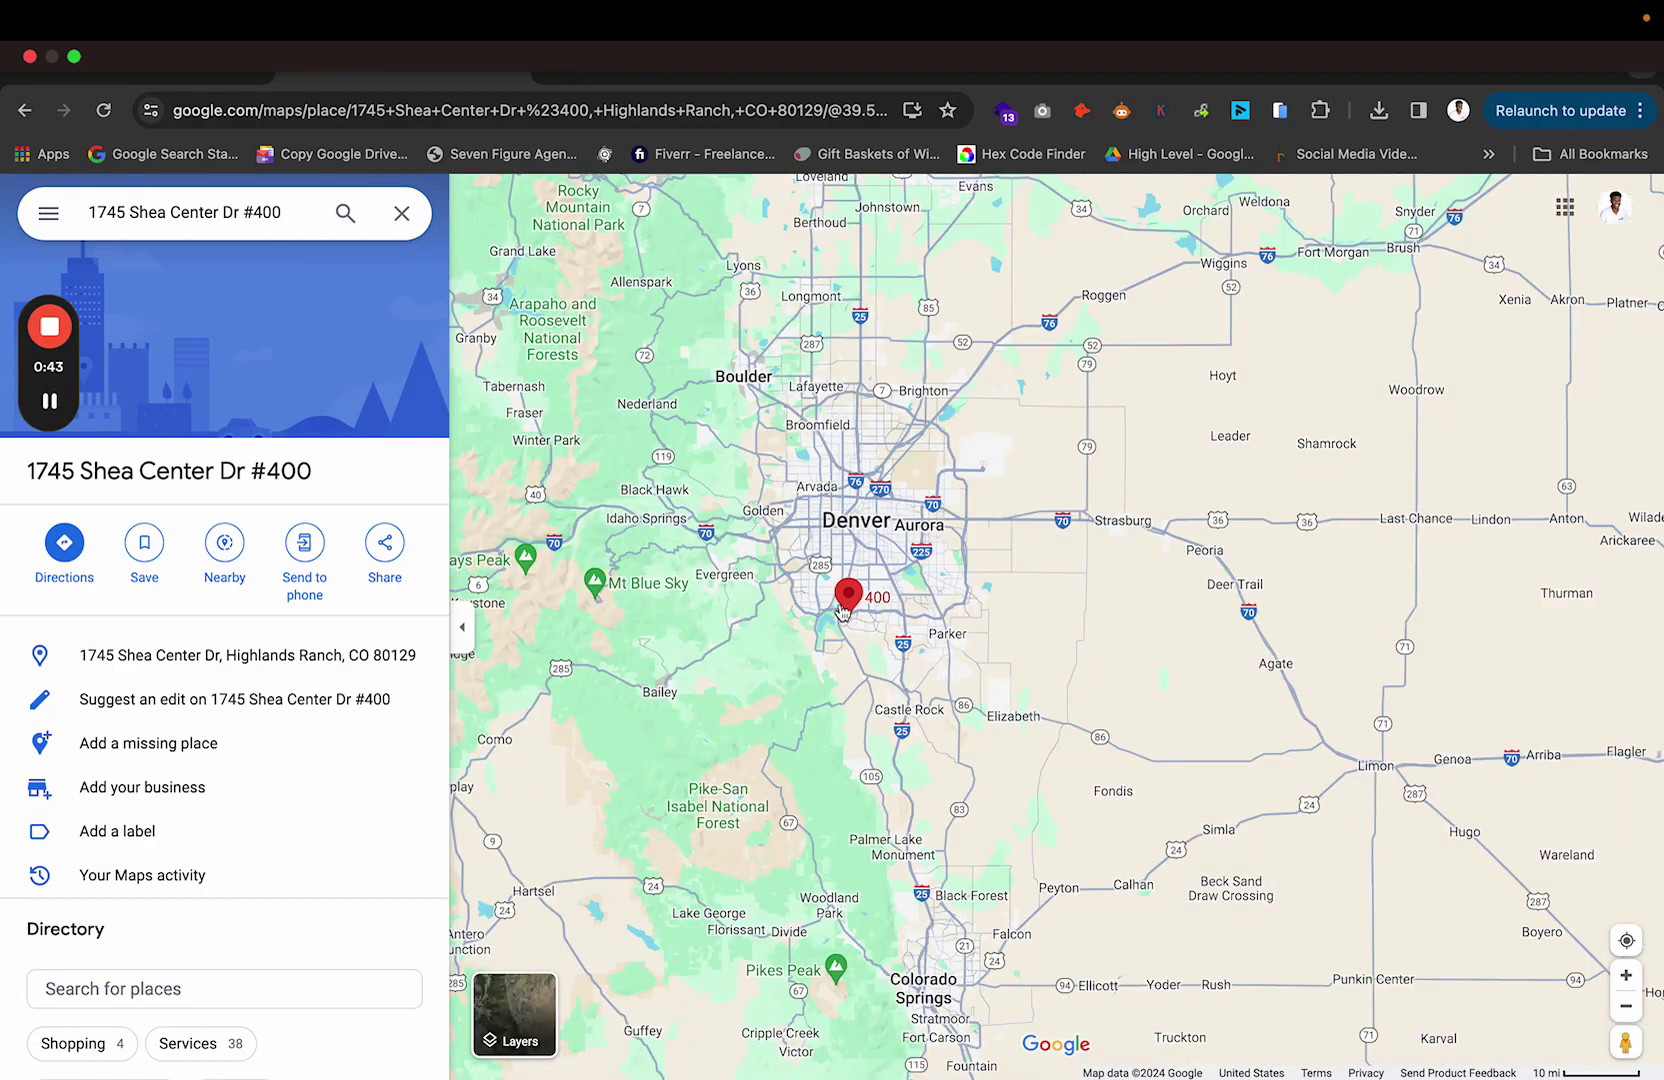
scroll(848, 624, "up", 5)
mouse_move(868, 618)
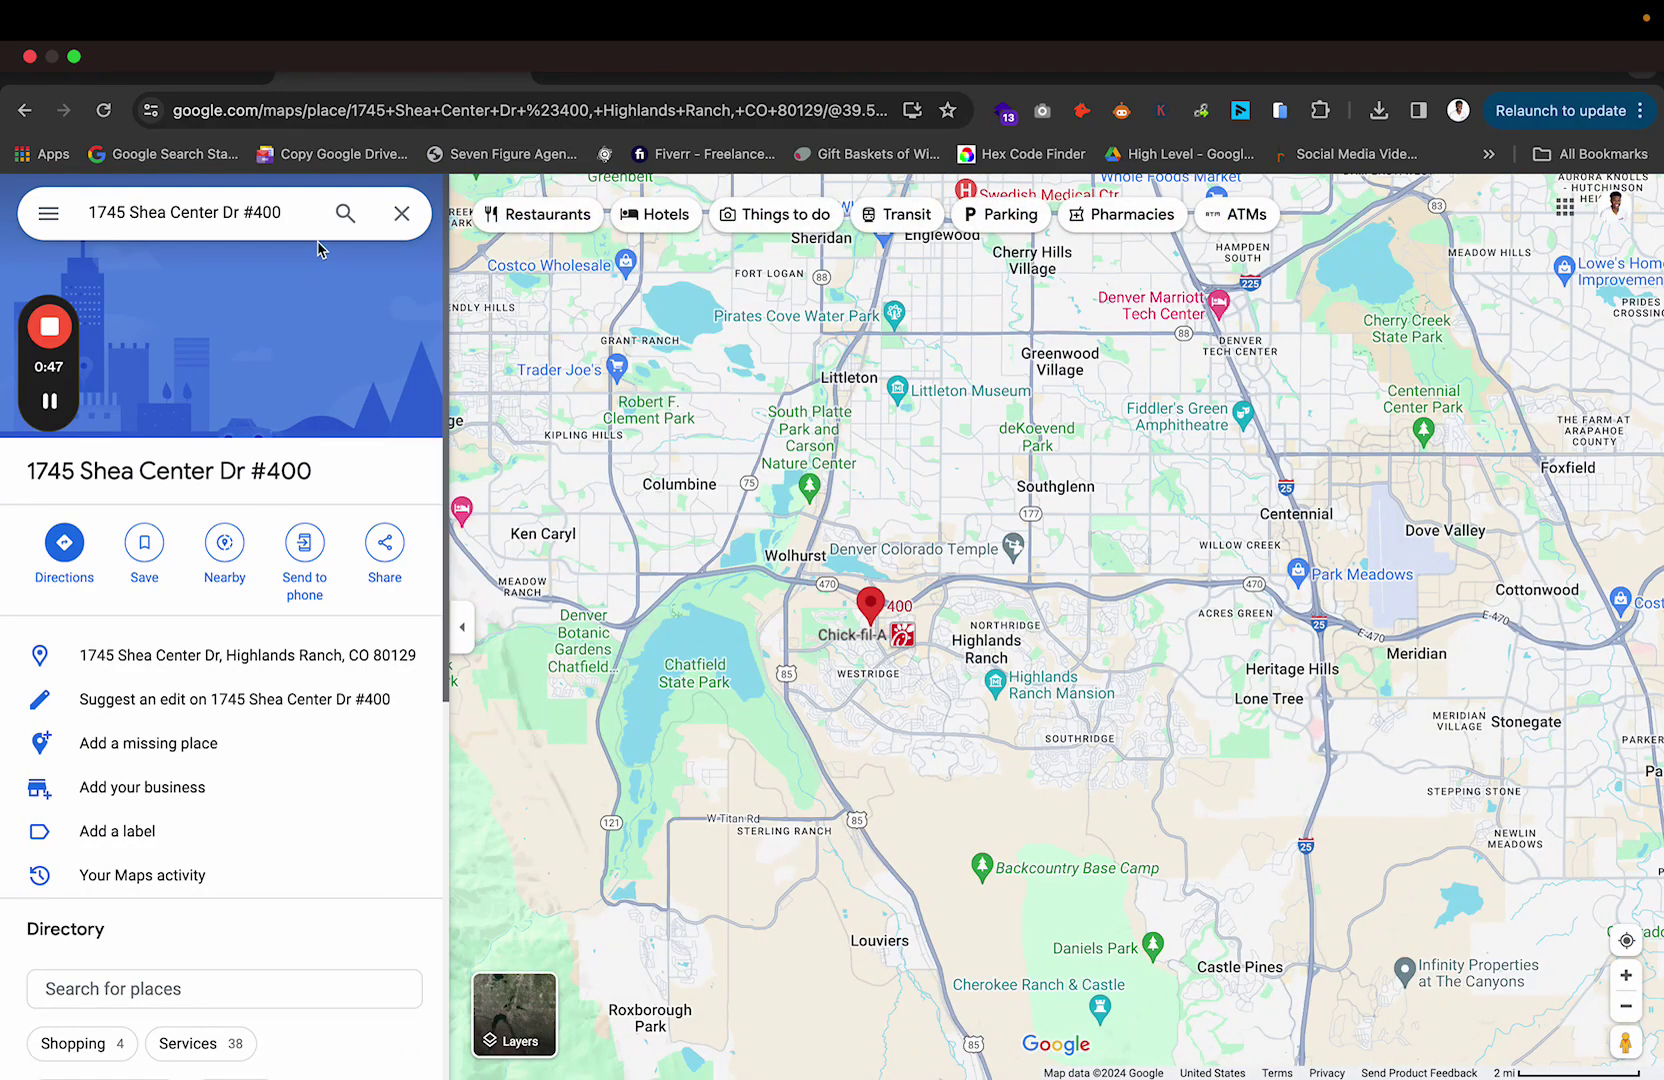
Step: Search Maps for 'a good front', open the Window Cleaning listing, and pan from its Fort Collins pin toward Denver
left_click(265, 218)
triple_click(265, 218)
type("a good front")
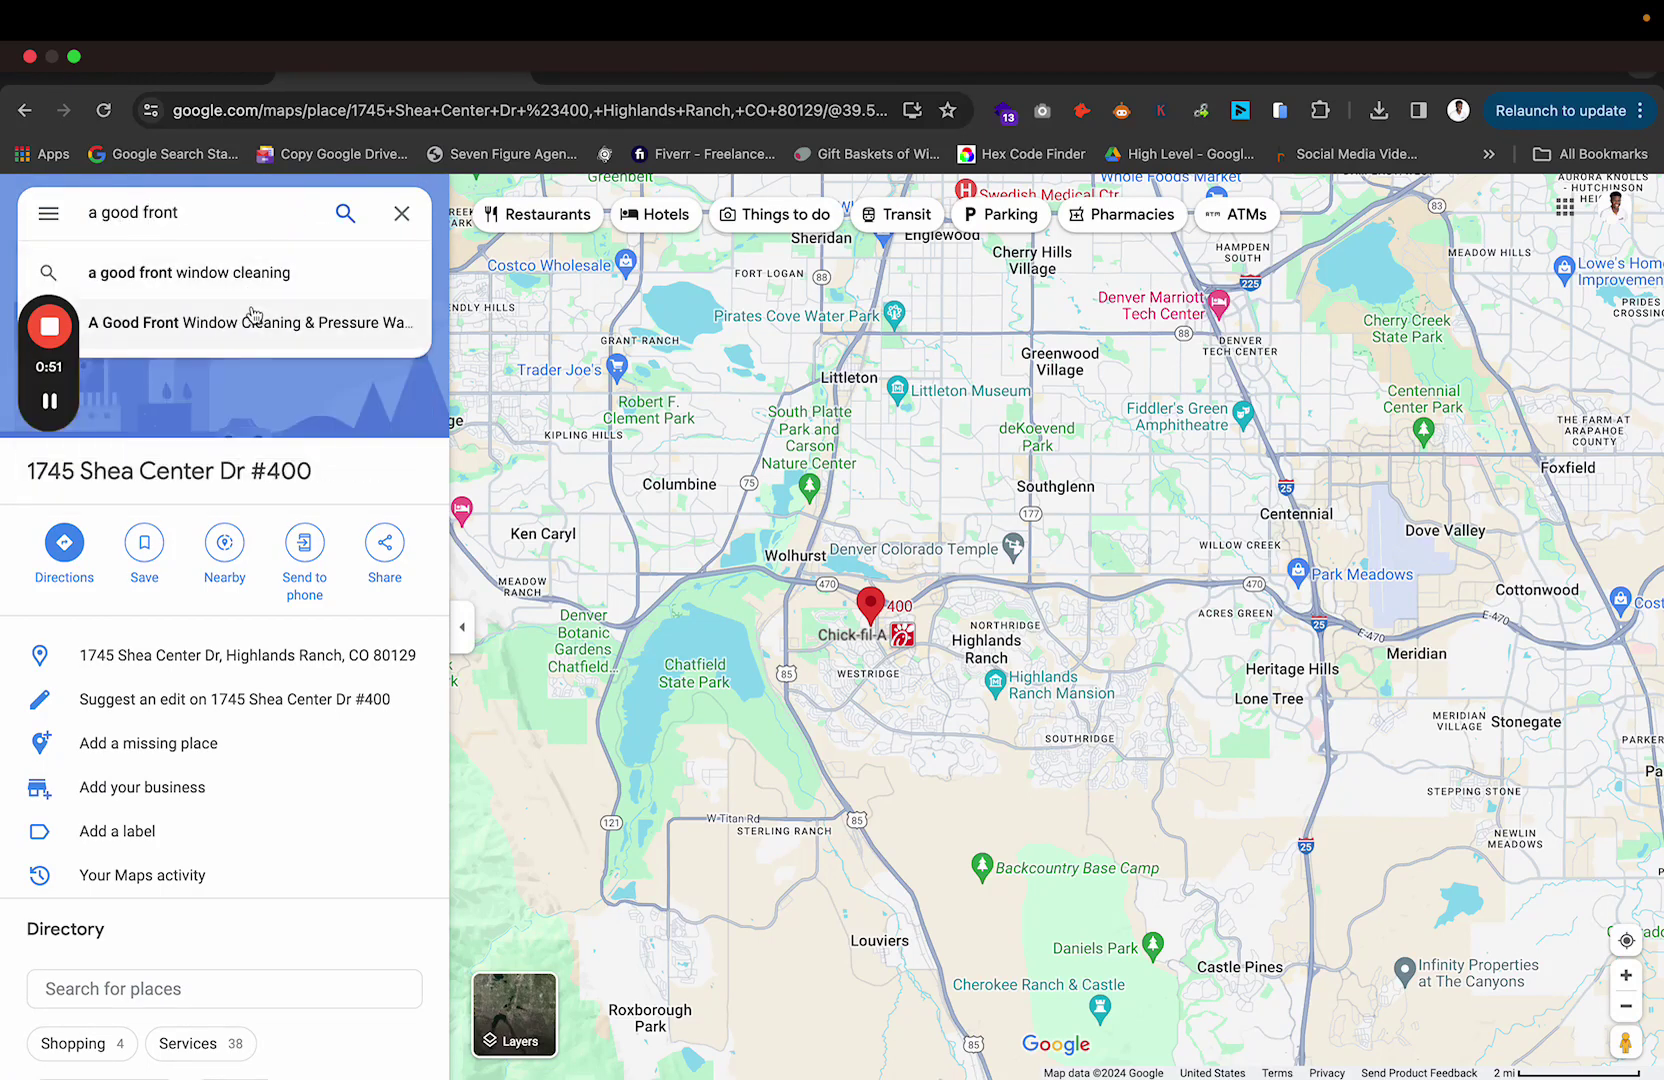
left_click(252, 320)
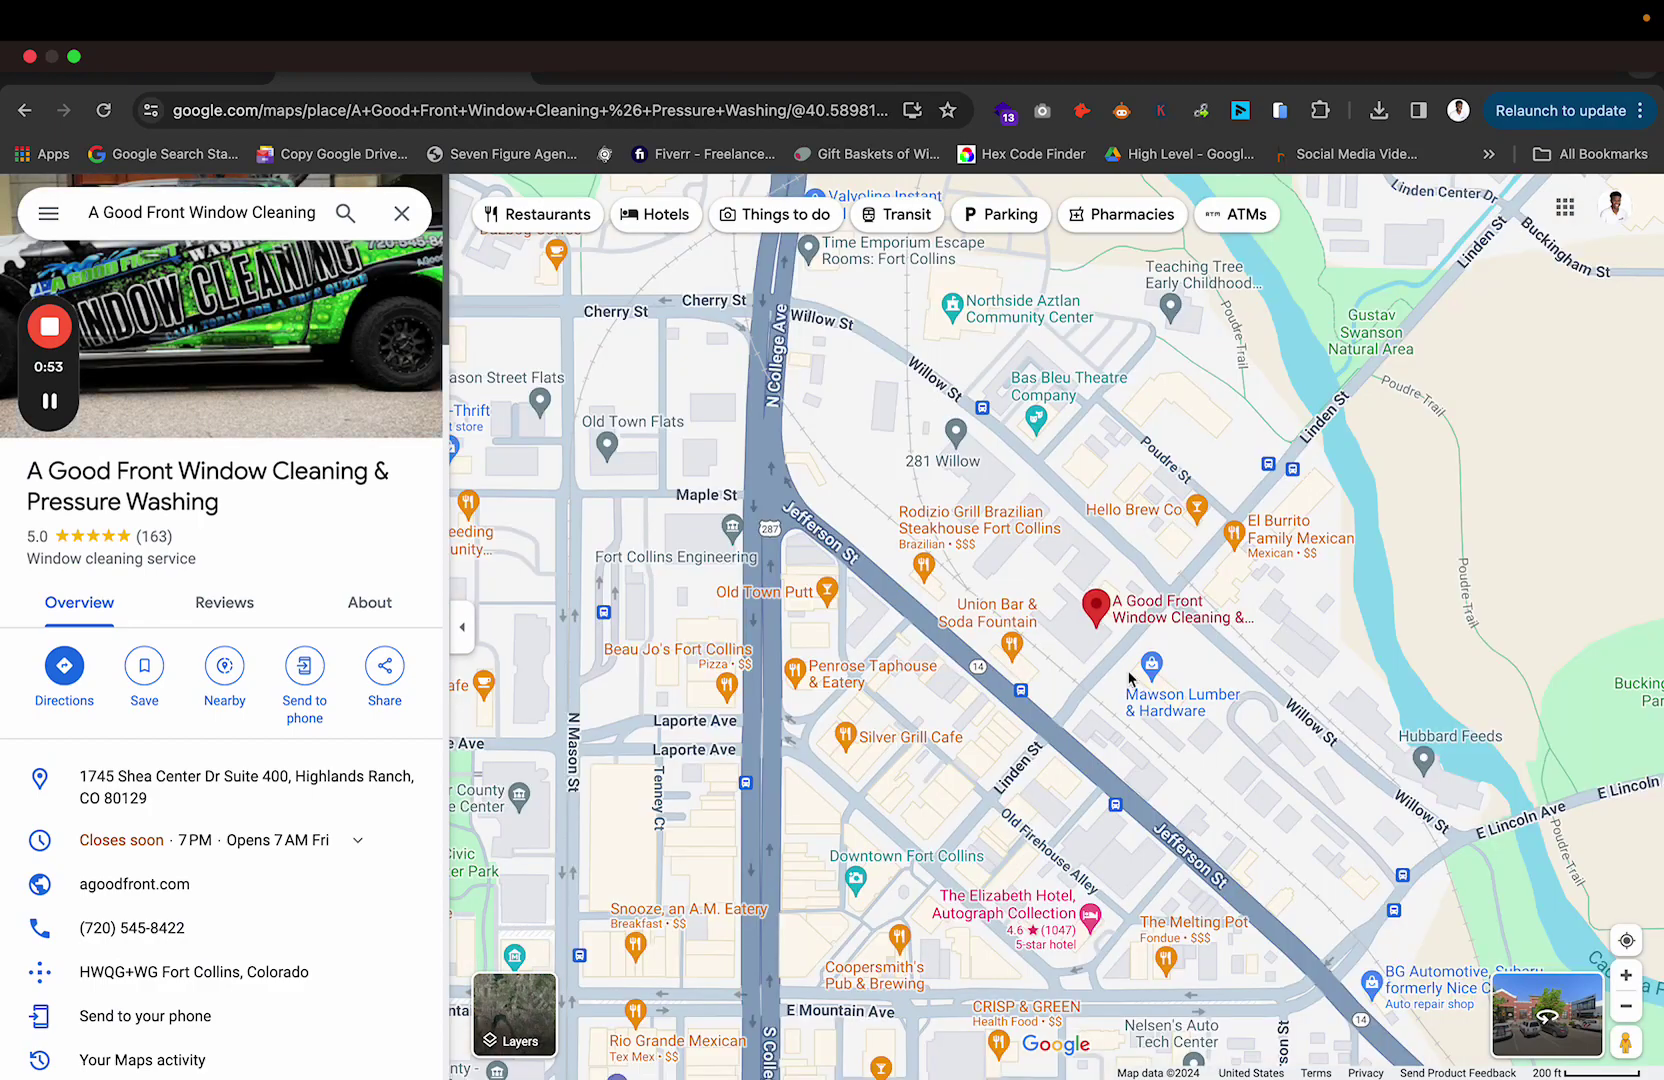
scroll(1110, 679, "down", 8)
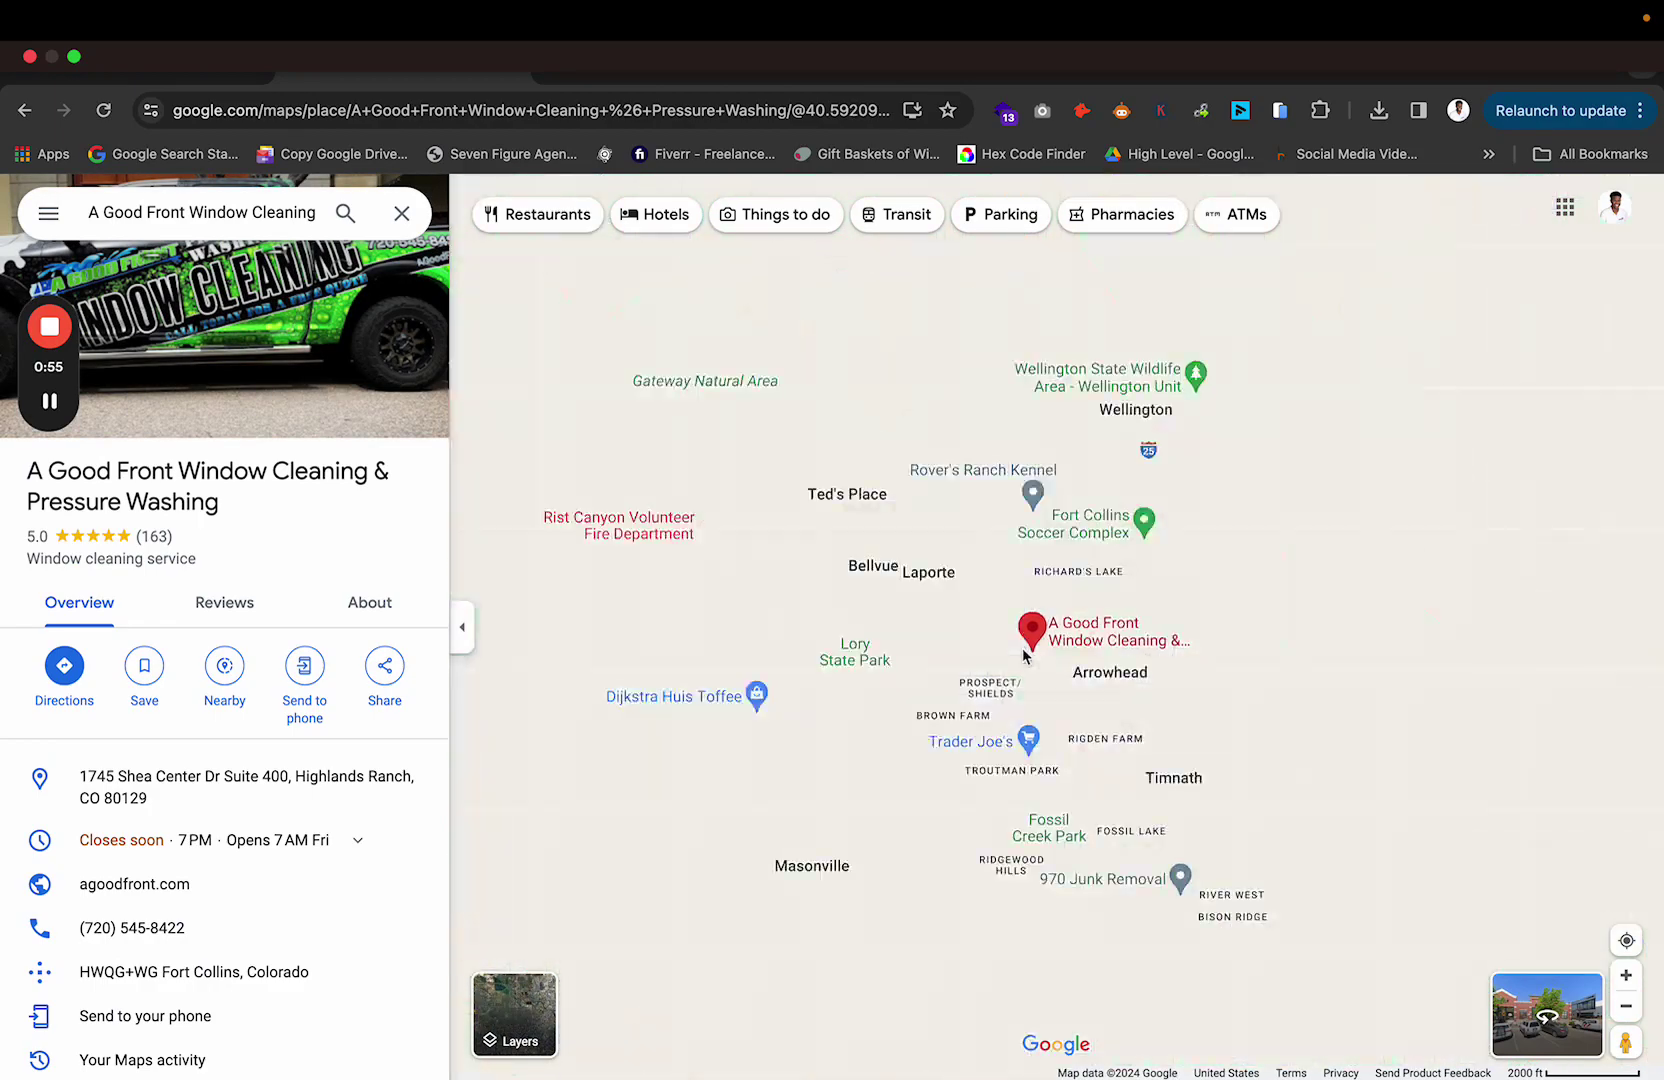
scroll(1027, 688, "down", 5)
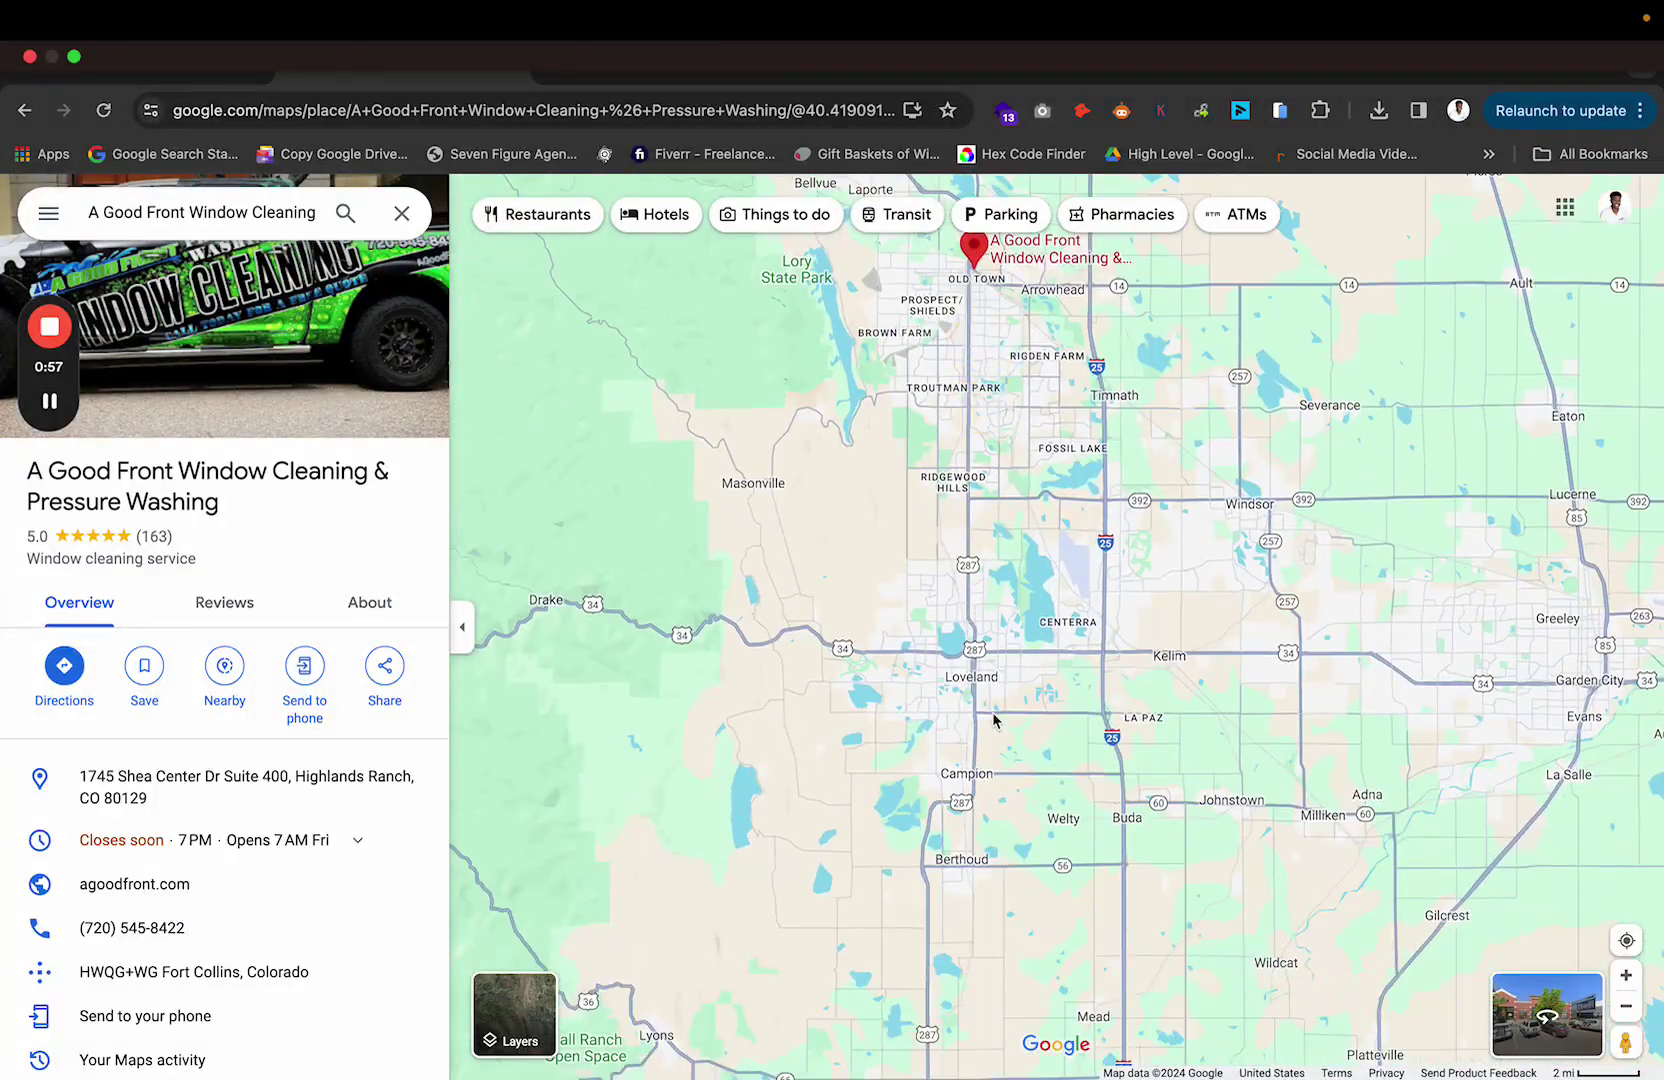
left_click_drag(974, 817, 947, 535)
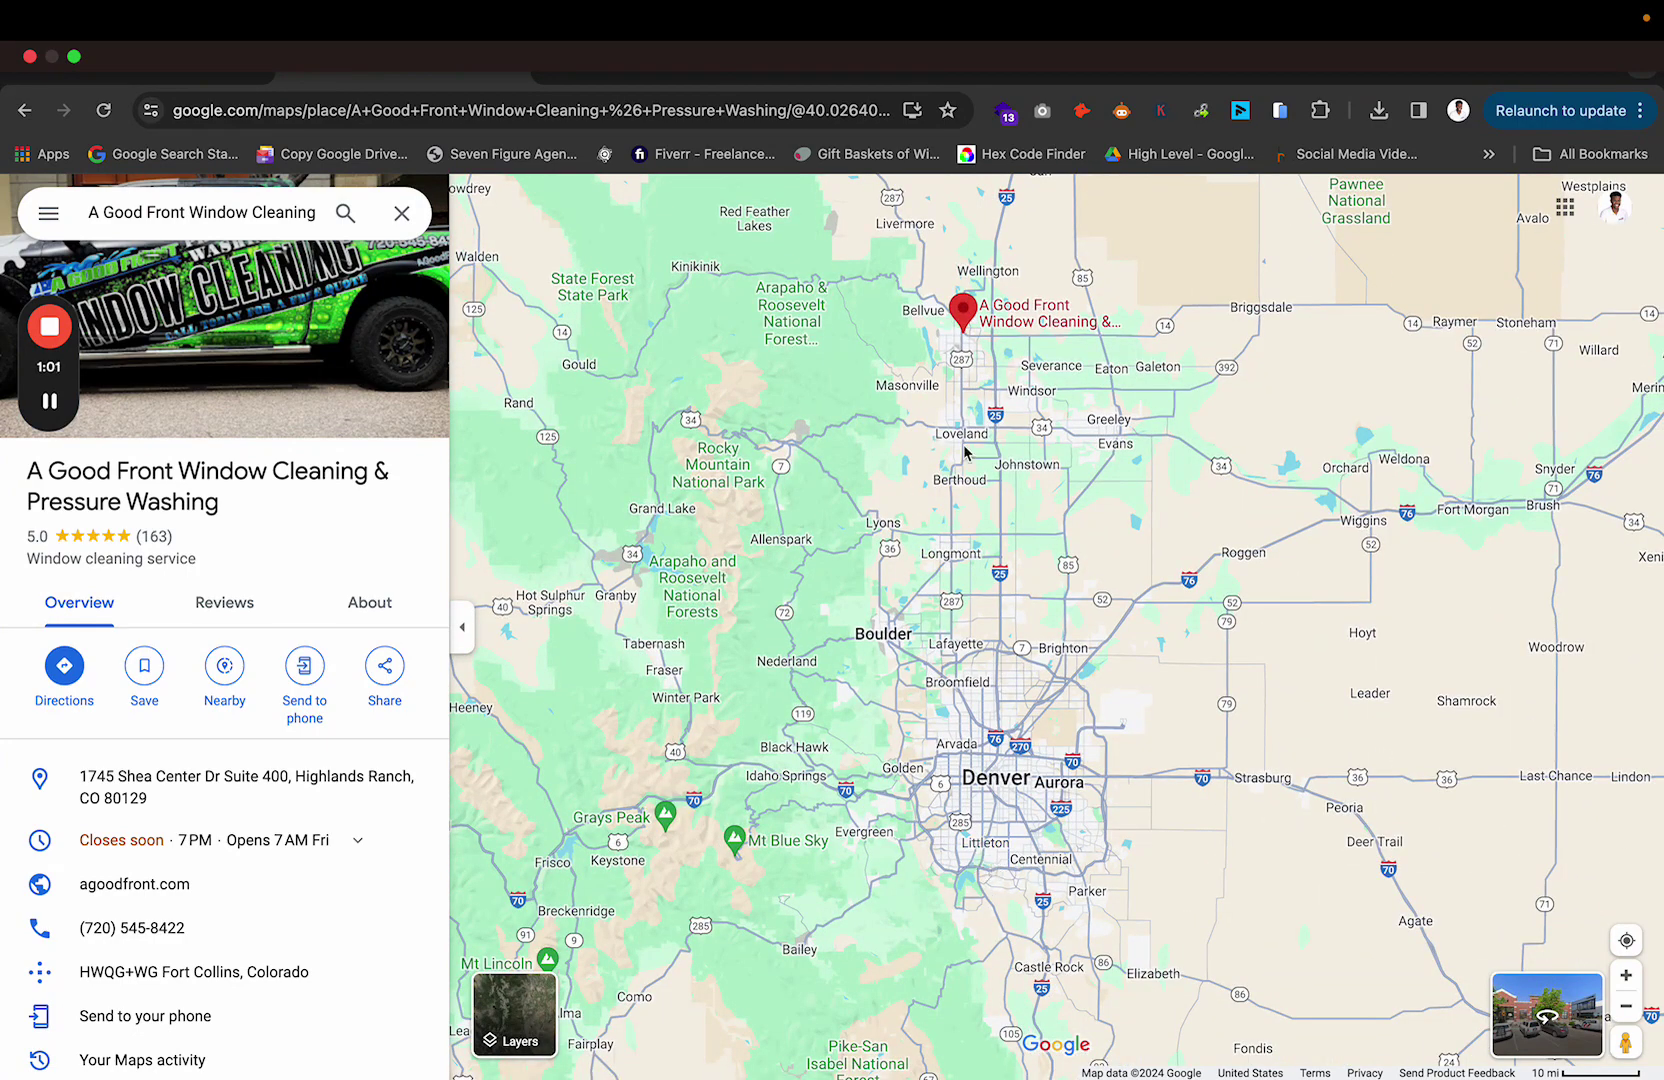
scroll(966, 360, "up", 5)
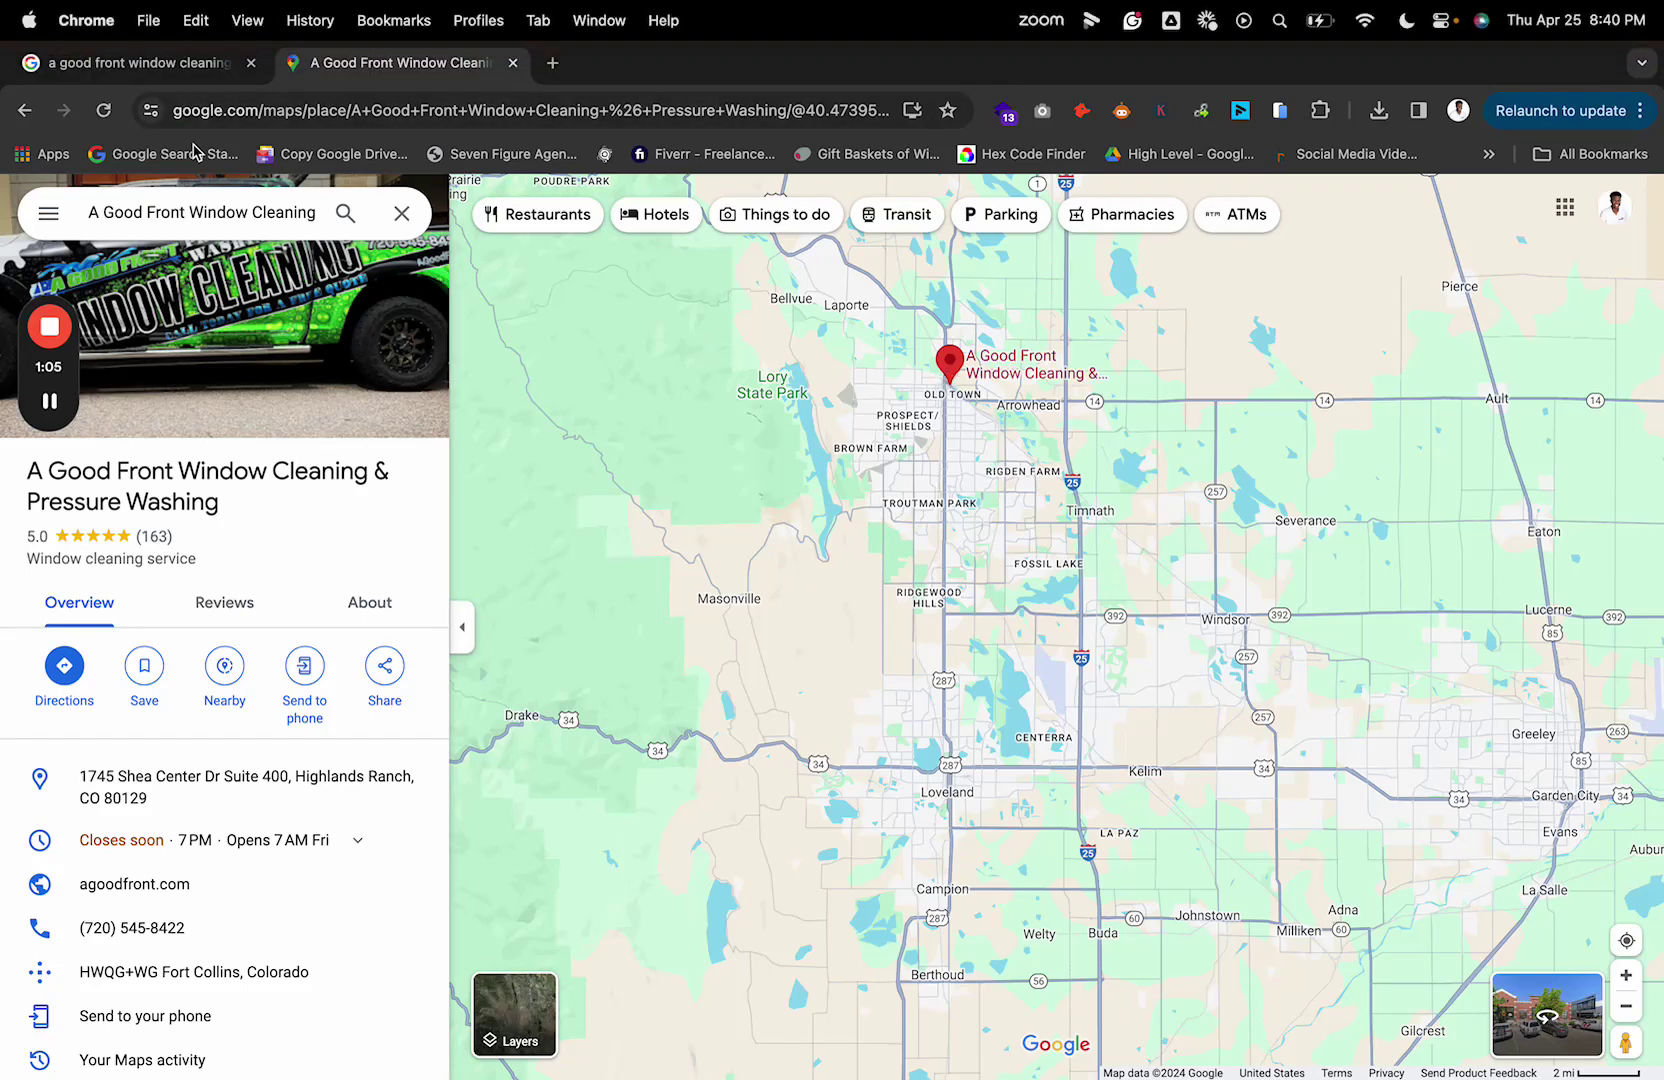
Step: Return to the Google results page and clear the address selection
left_click(189, 70)
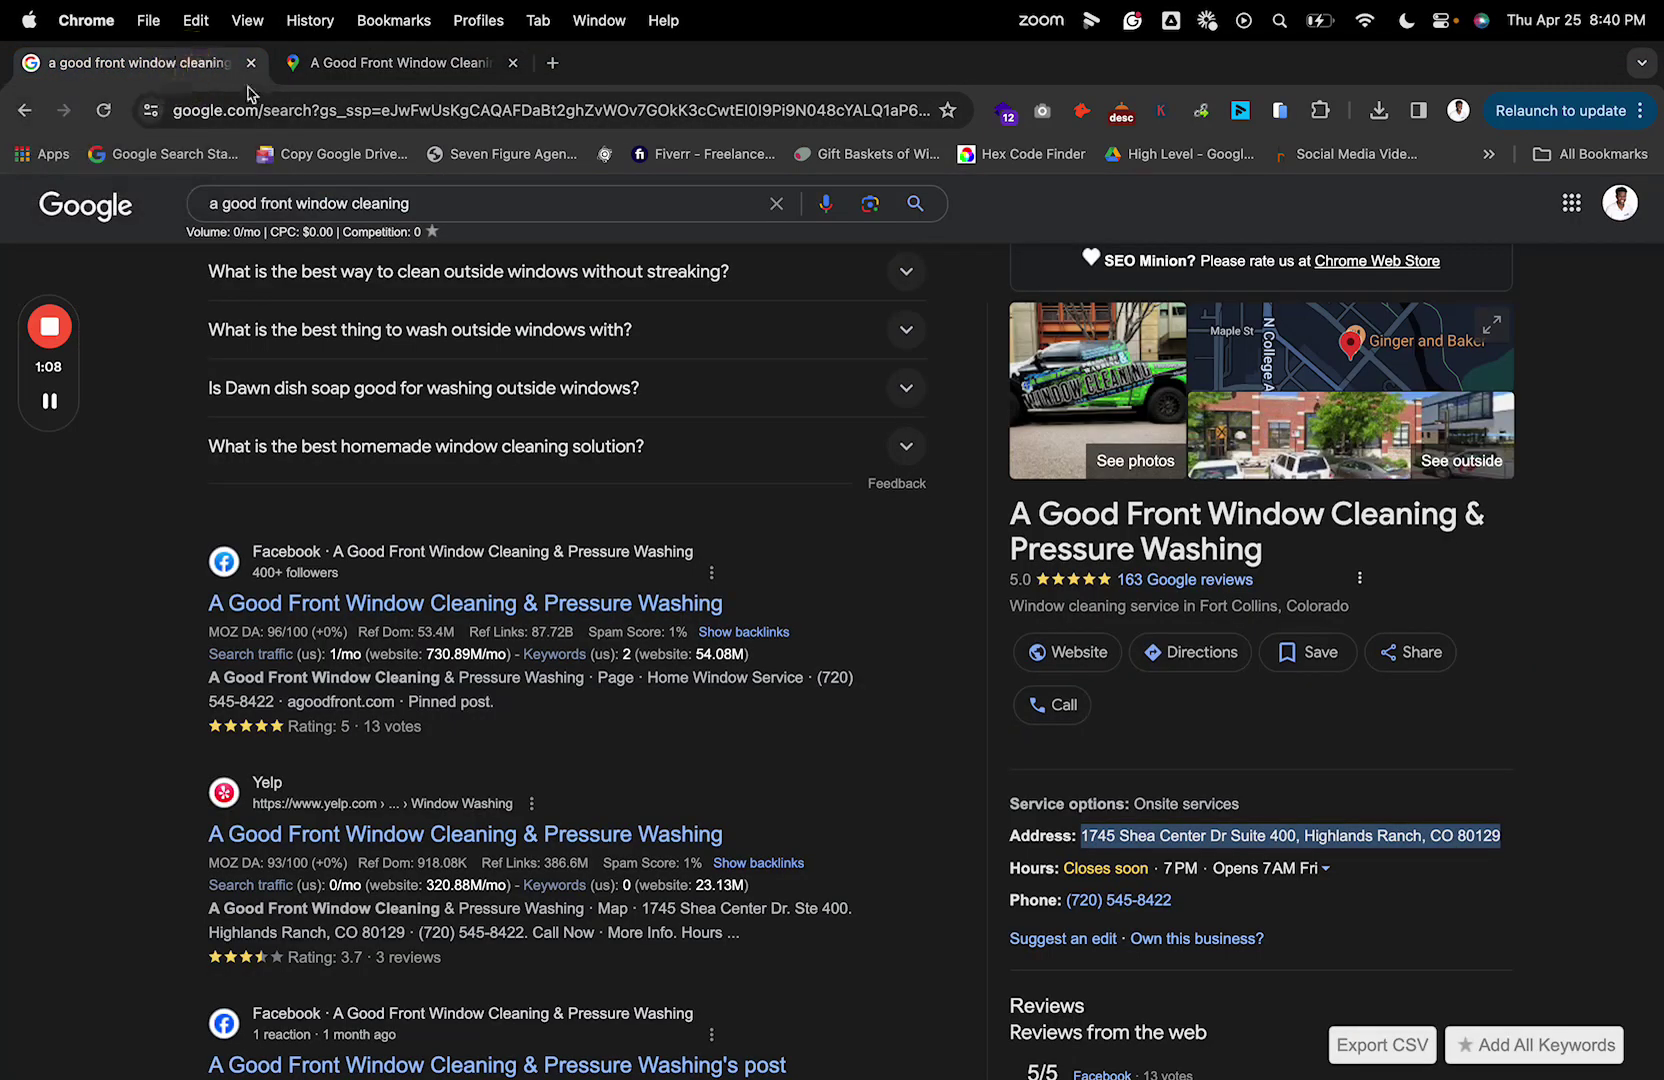
left_click(866, 612)
scroll(866, 612, "up", 6)
scroll(866, 612, "down", 9)
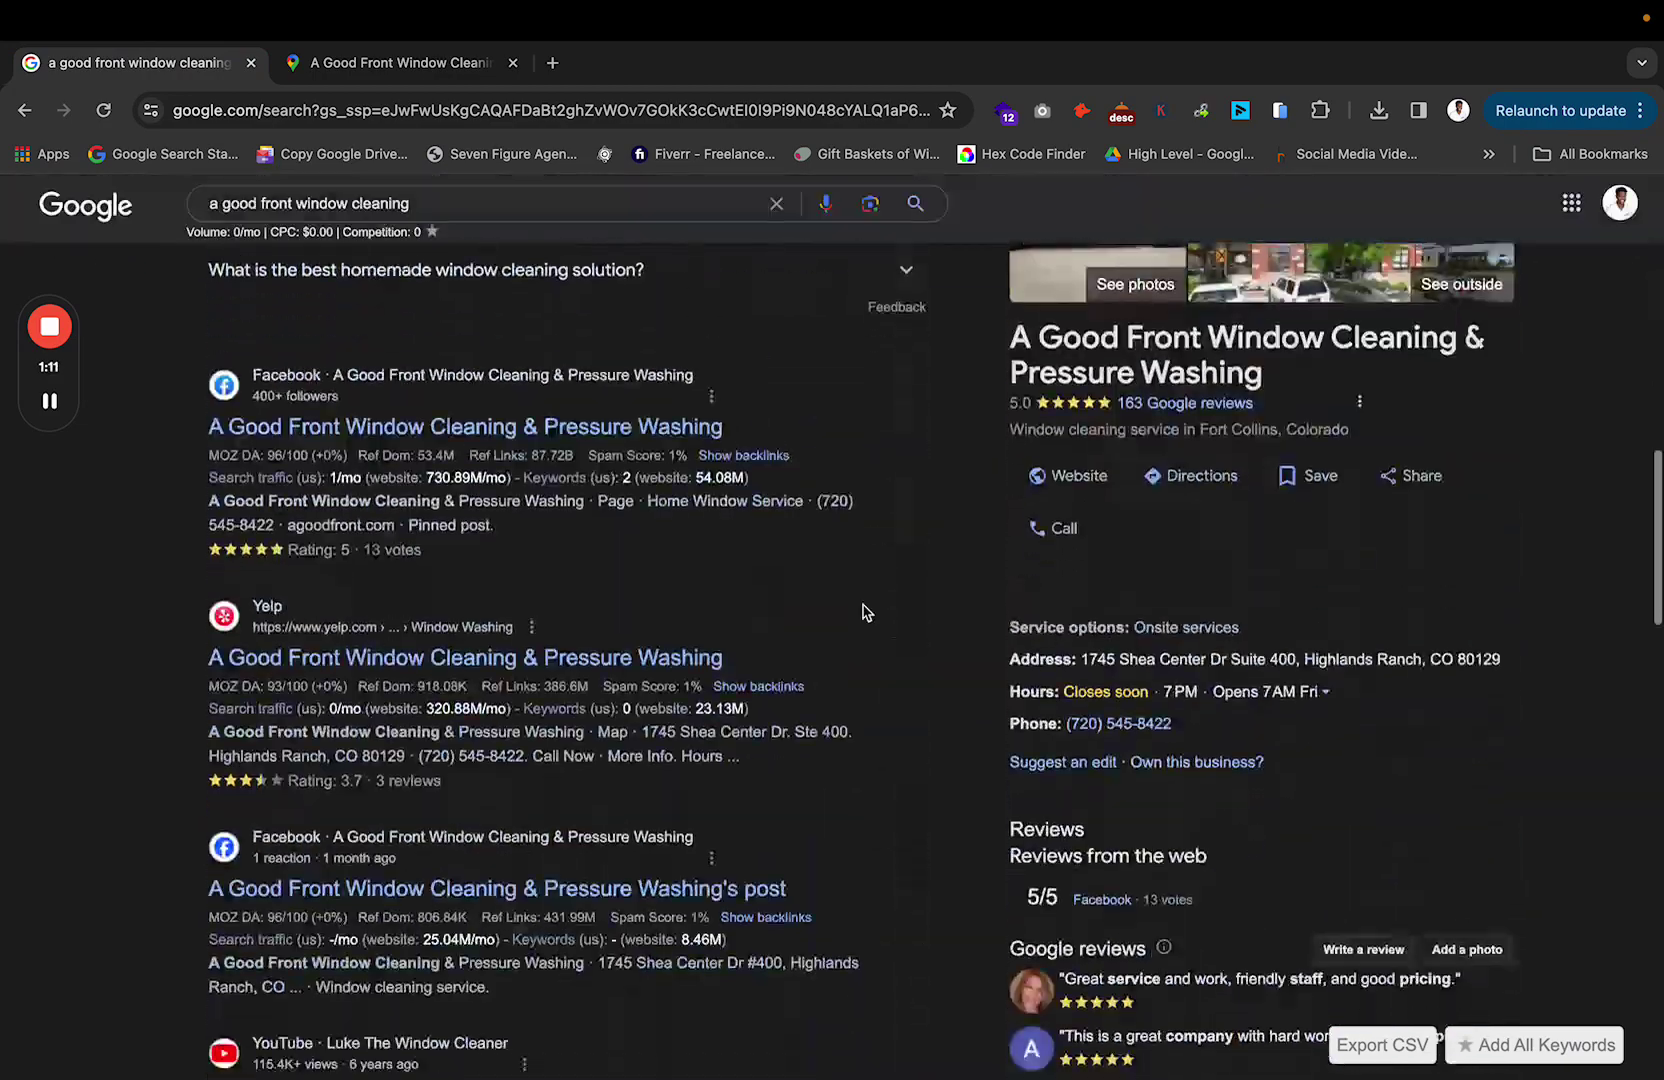
scroll(866, 612, "down", 3)
scroll(862, 613, "up", 3)
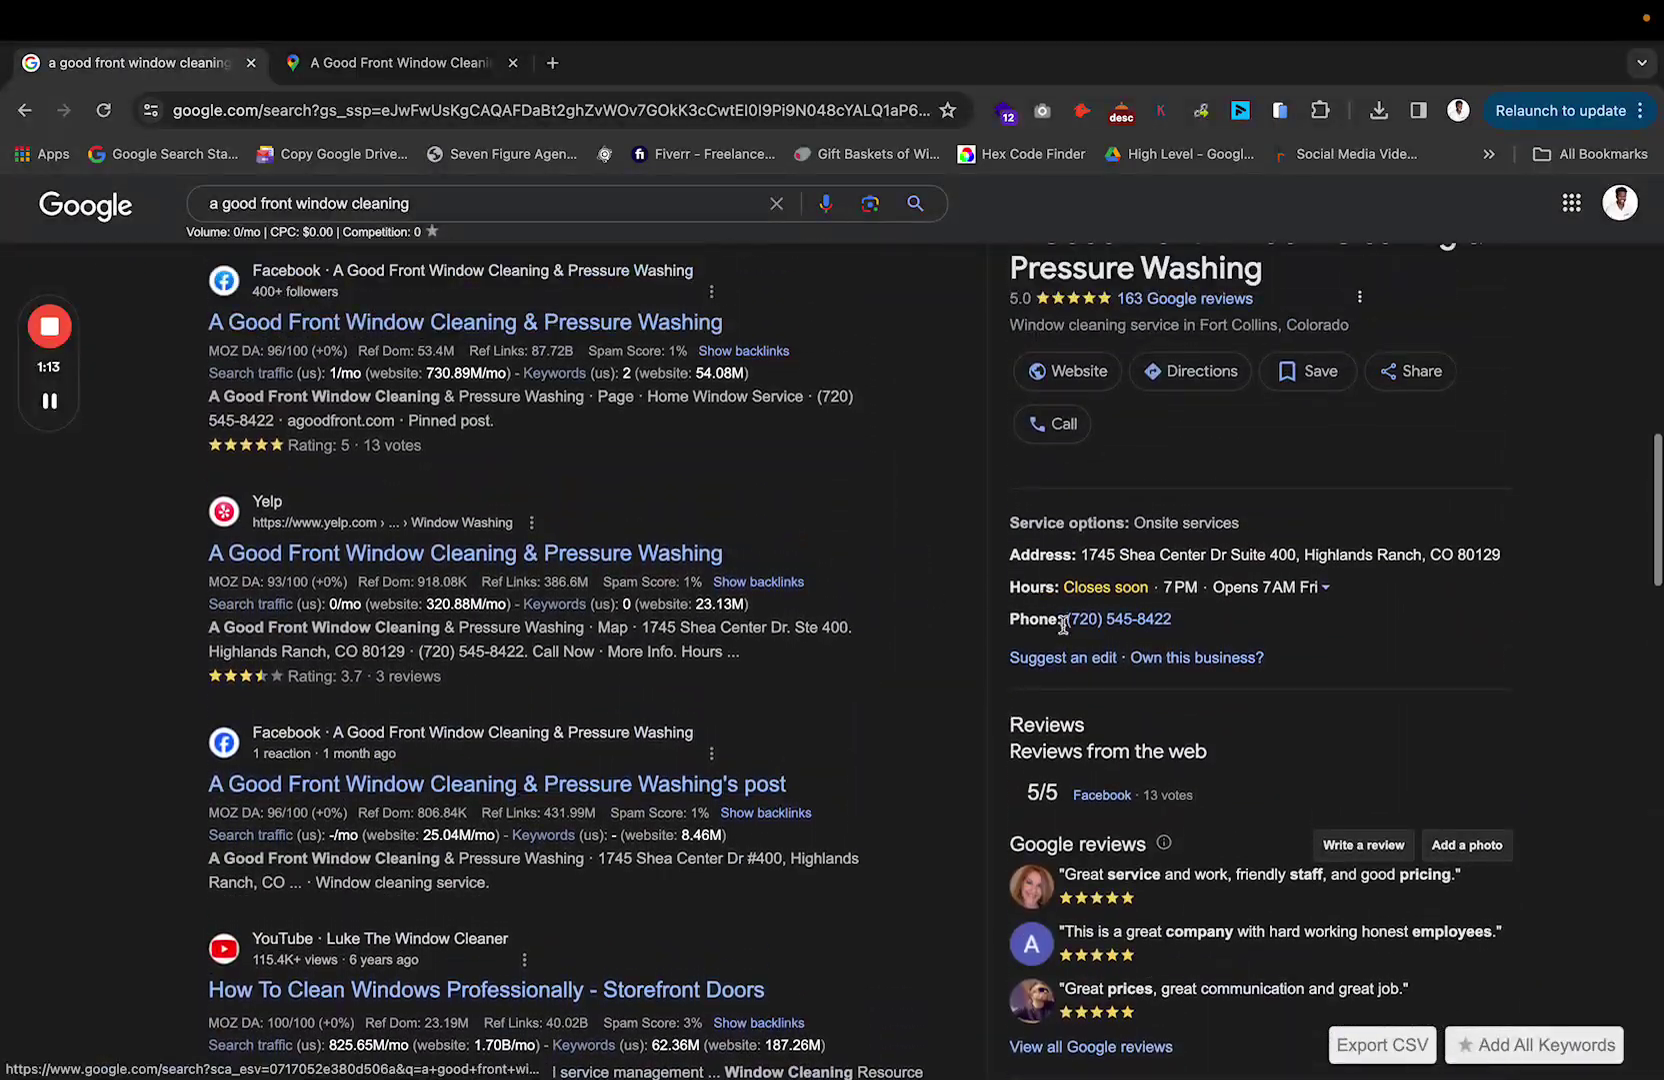
Step: Open Suggest an edit's map location editor, then cancel the form without submitting
left_click(1060, 657)
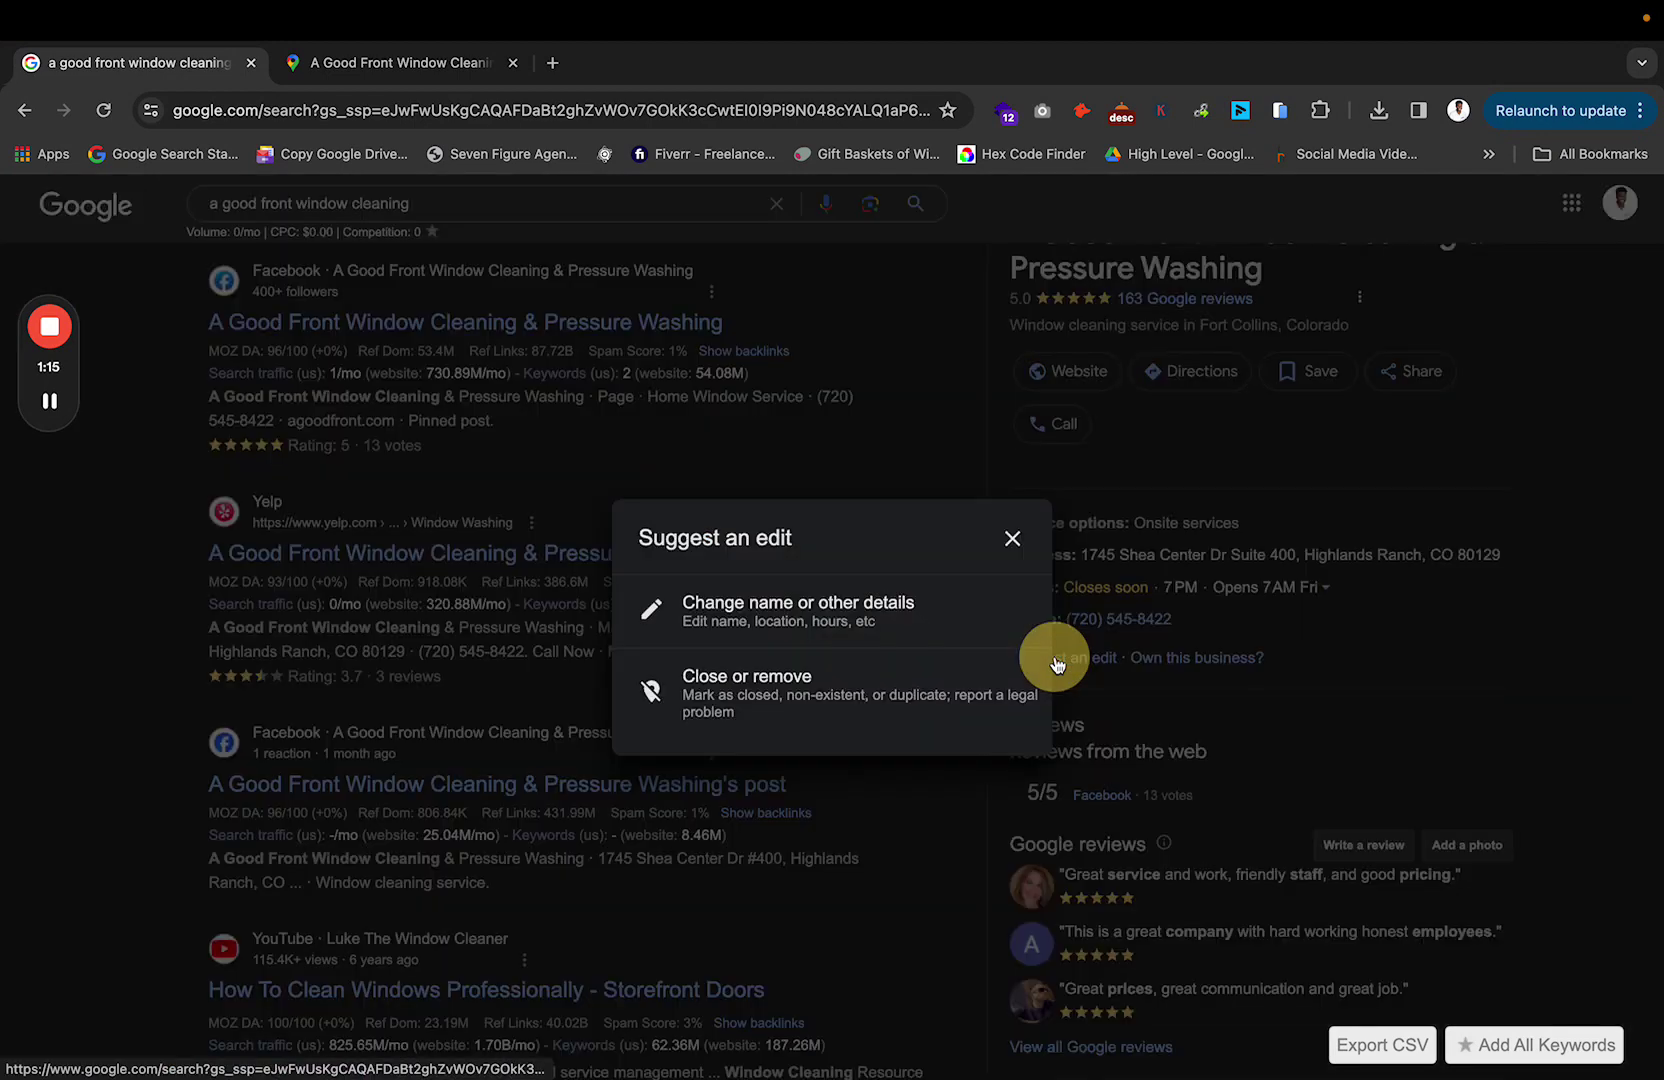
left_click(830, 617)
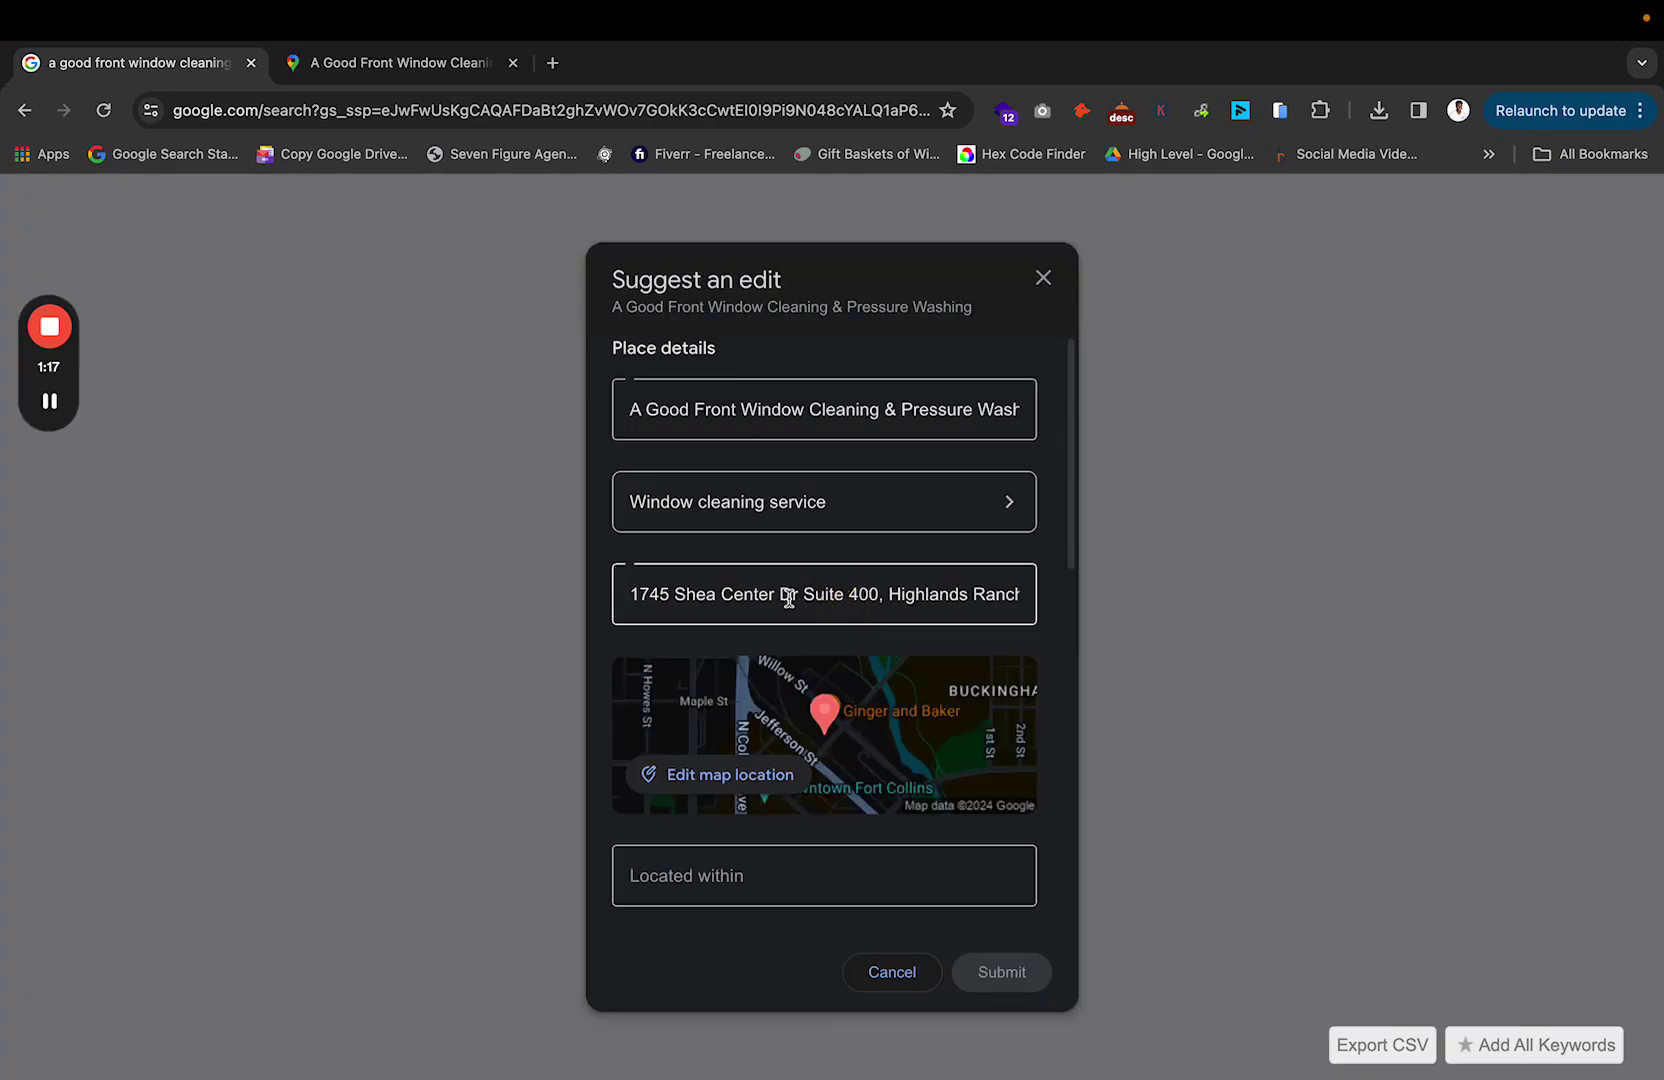
left_click(731, 774)
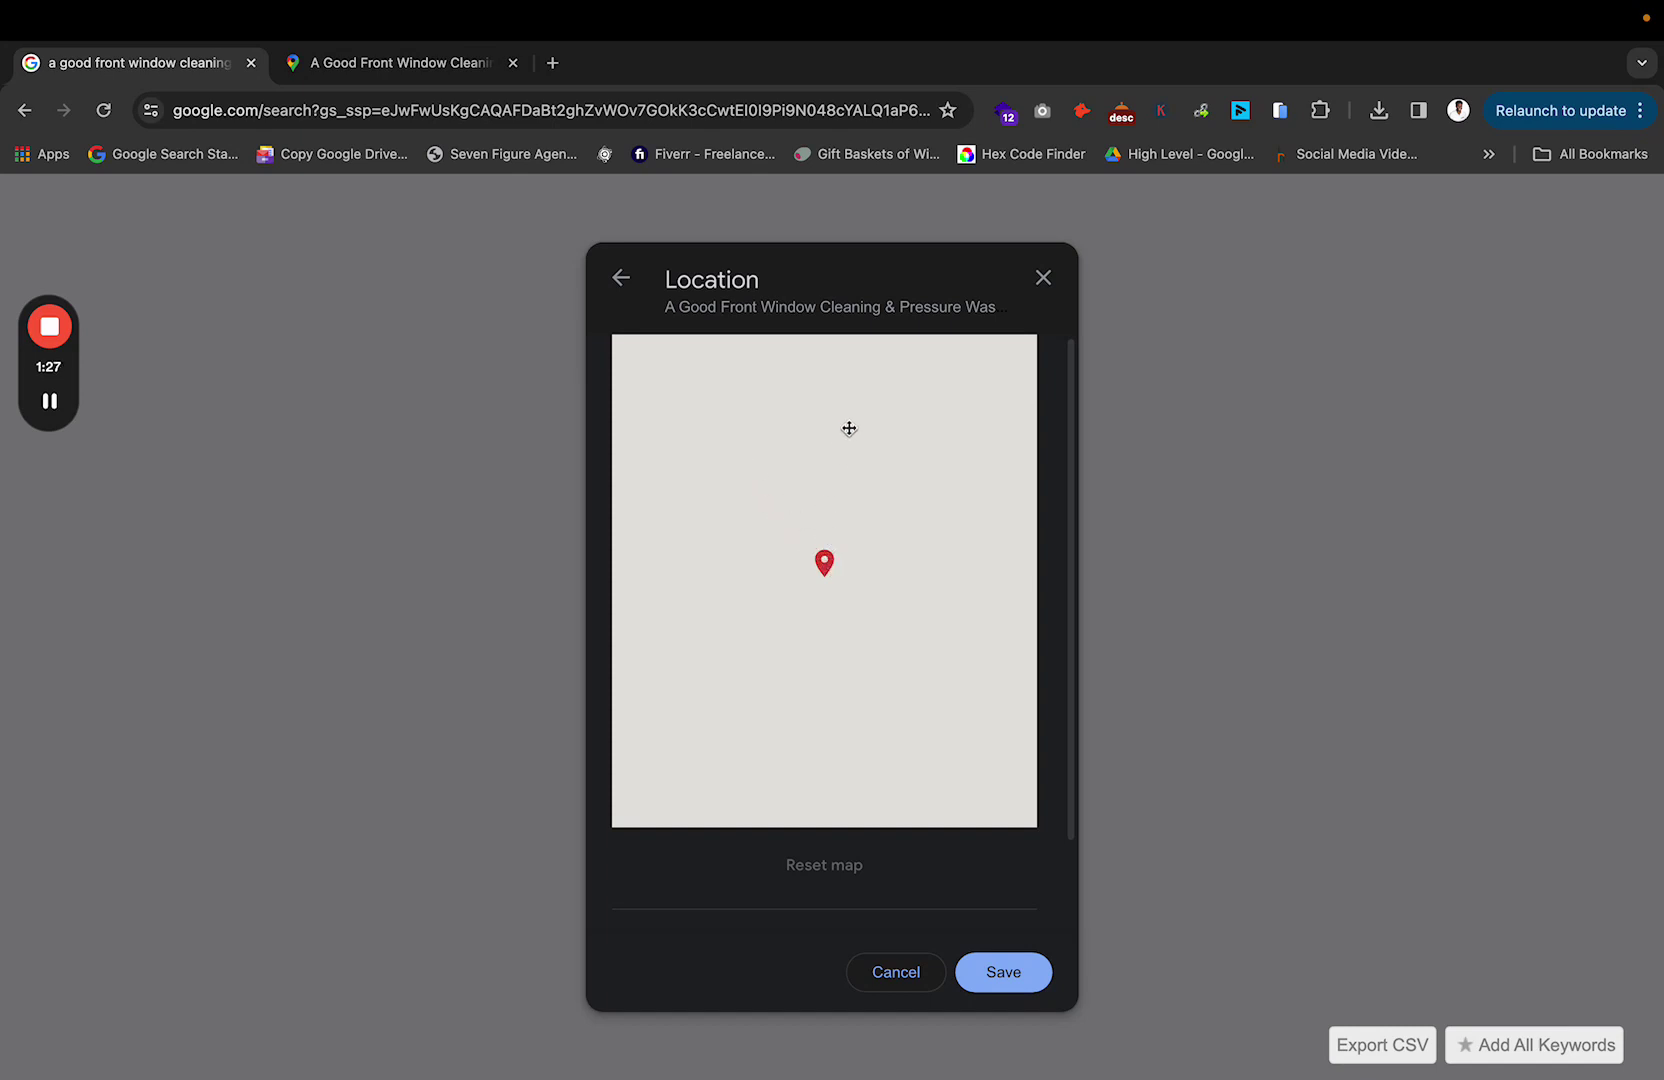
left_click(623, 280)
left_click(895, 973)
scroll(865, 730, "up", 2)
Step: Select the business's street address in the search results panel
scroll(865, 709, "up", 11)
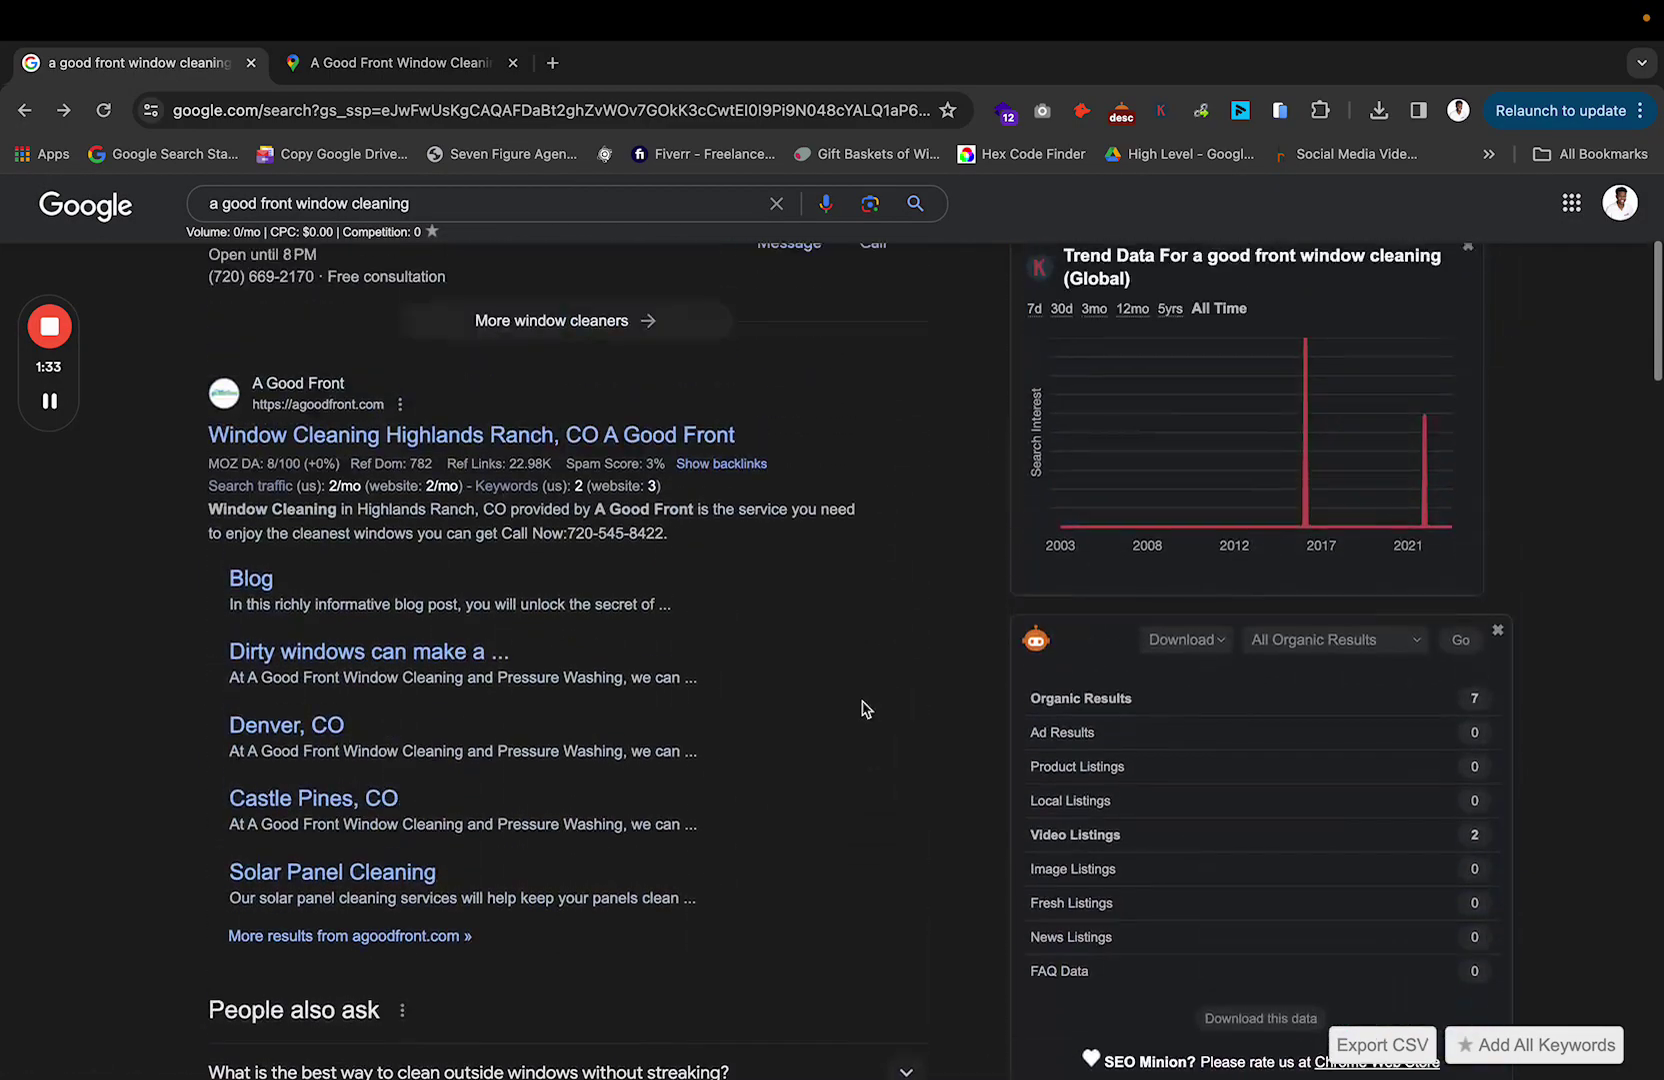
scroll(865, 709, "down", 8)
scroll(890, 700, "down", 2)
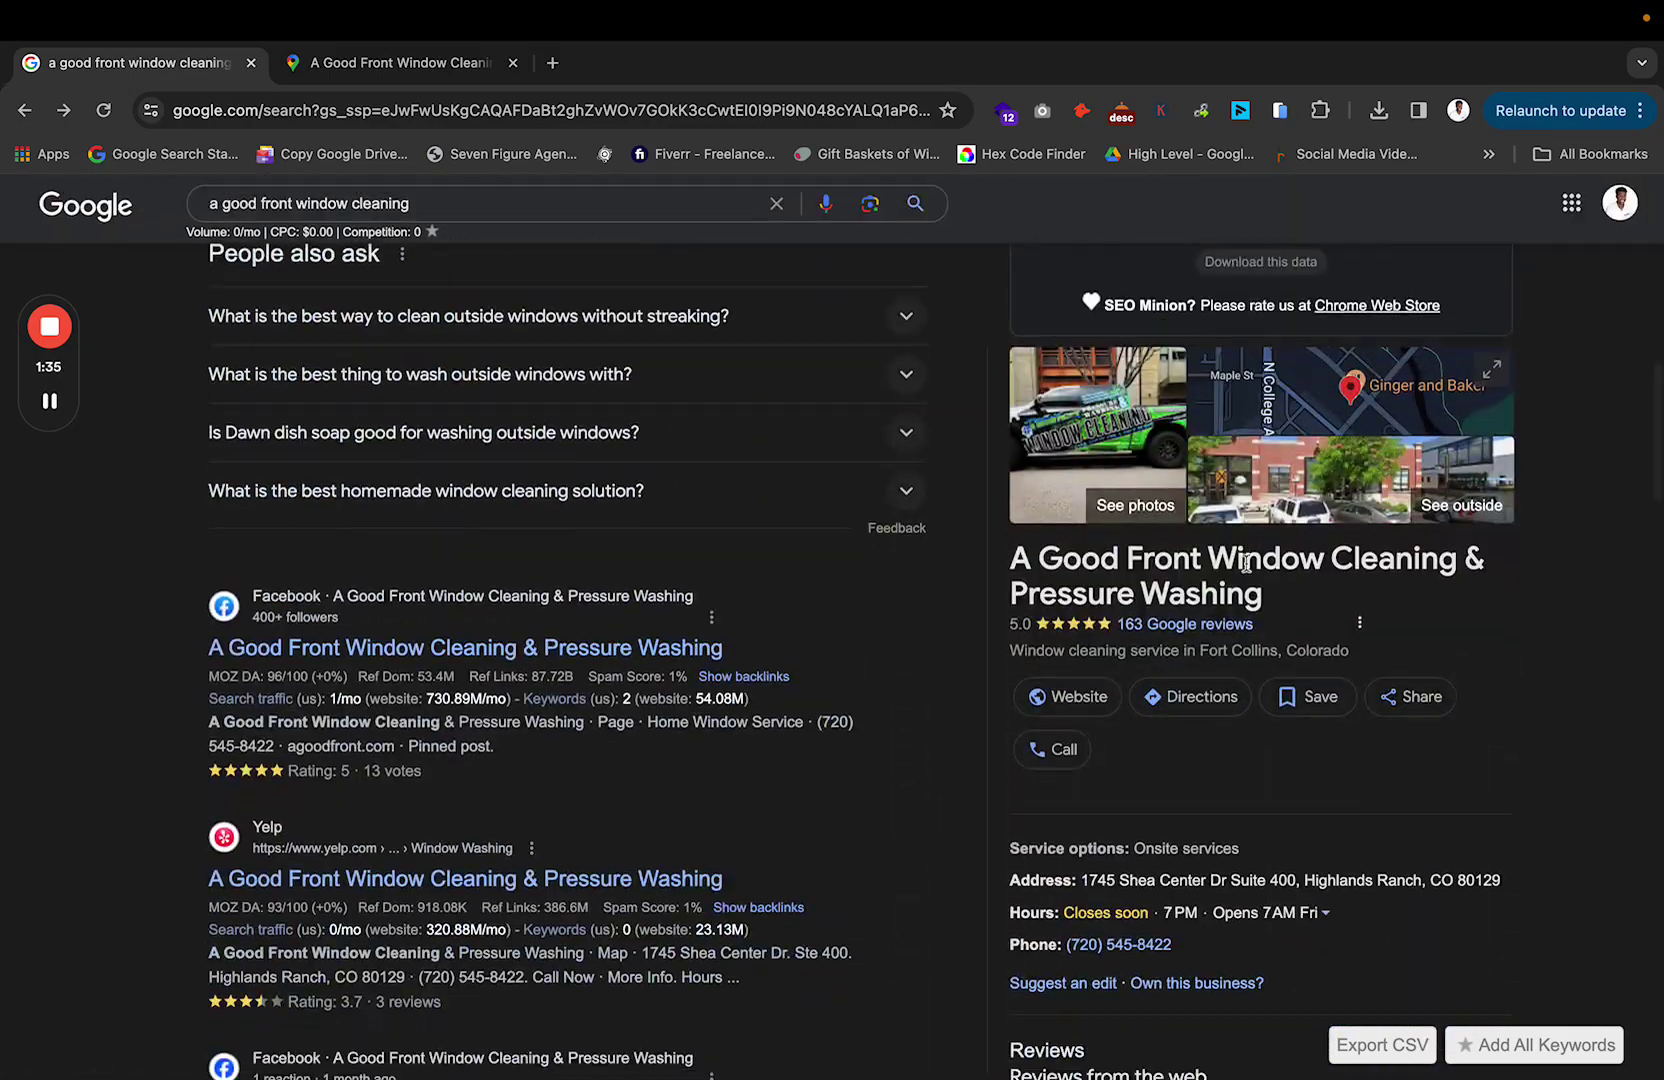
scroll(1218, 899, "down", 2)
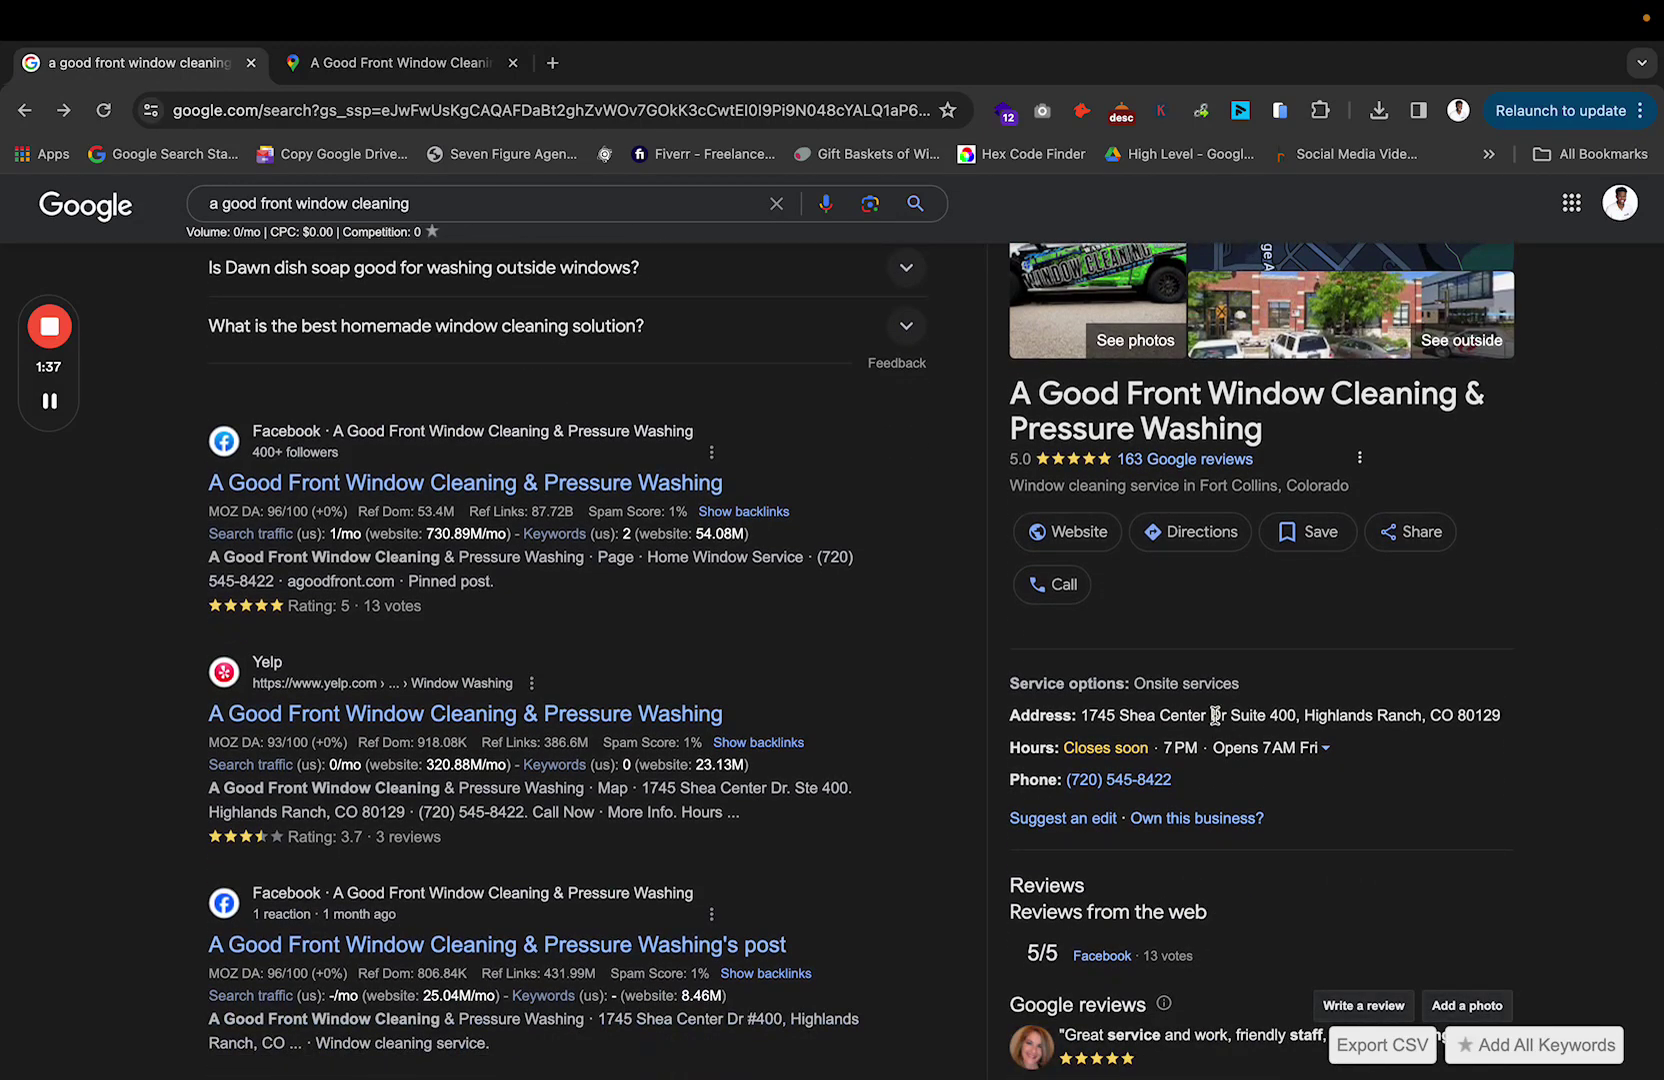
triple_click(1214, 716)
left_click(1265, 716)
left_click_drag(1541, 720, 1086, 713)
scroll(1086, 713, "up", 3)
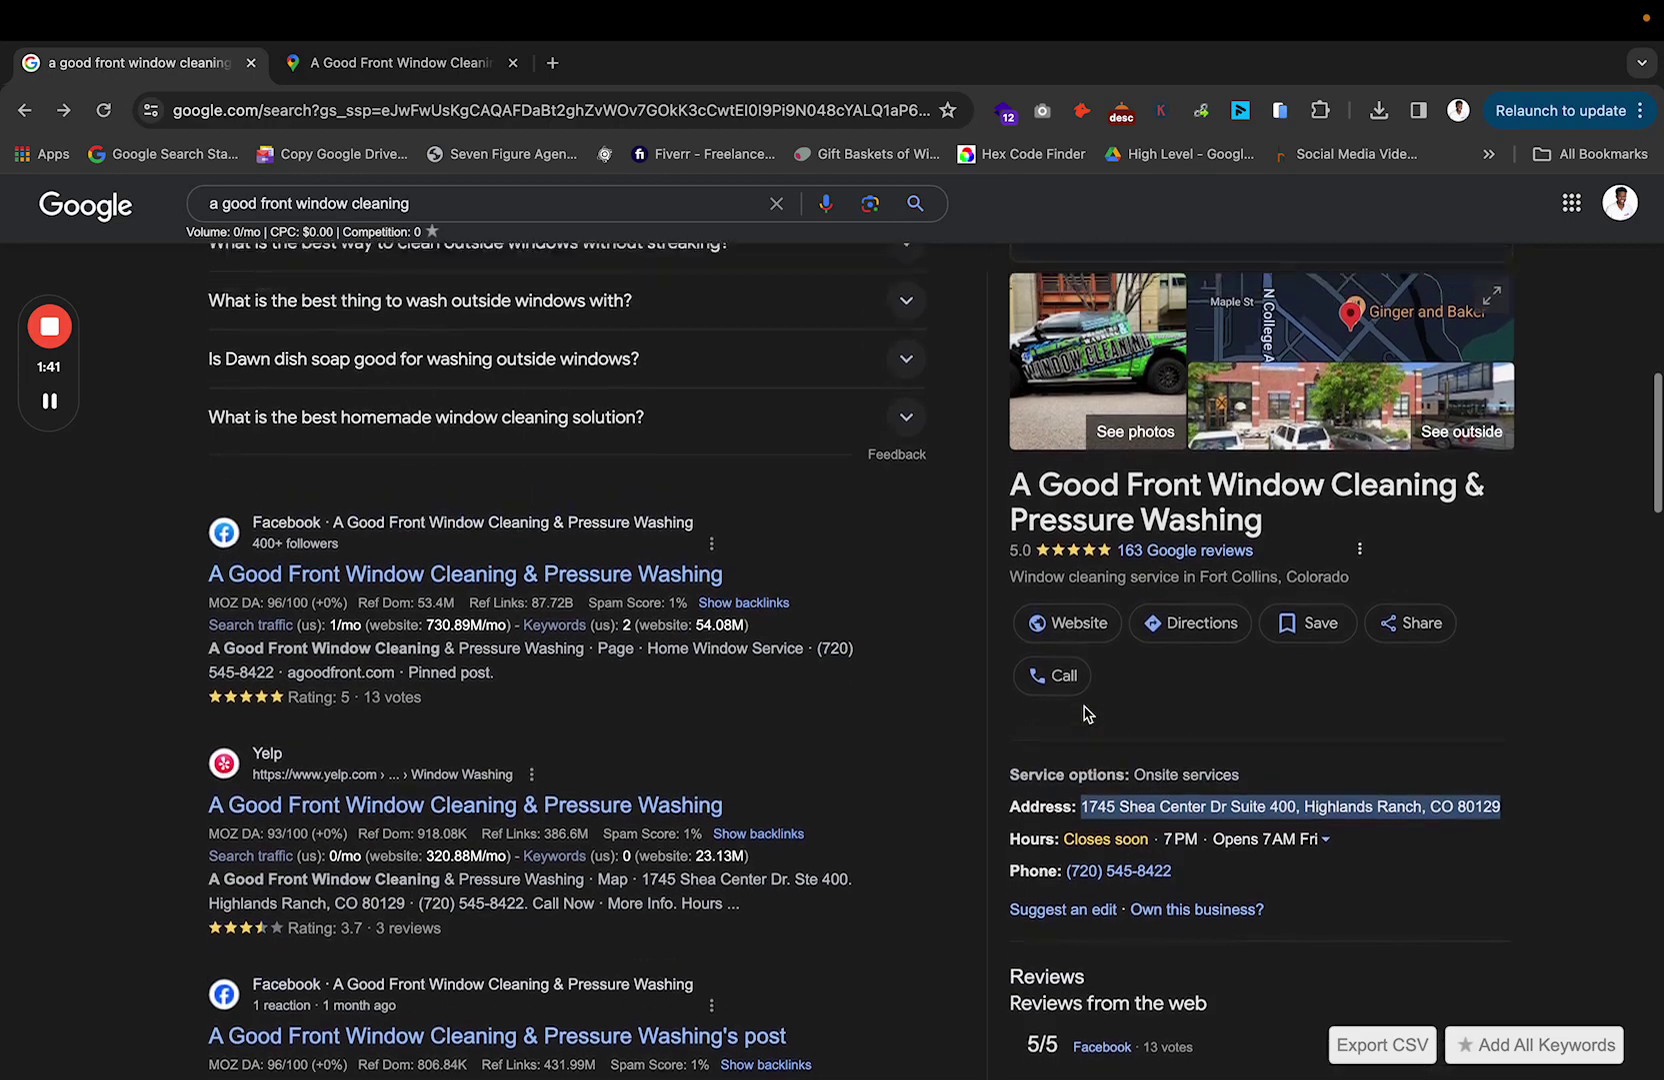
Step: Open the business in Google Maps and copy its listed Highlands Ranch address
left_click(1305, 551)
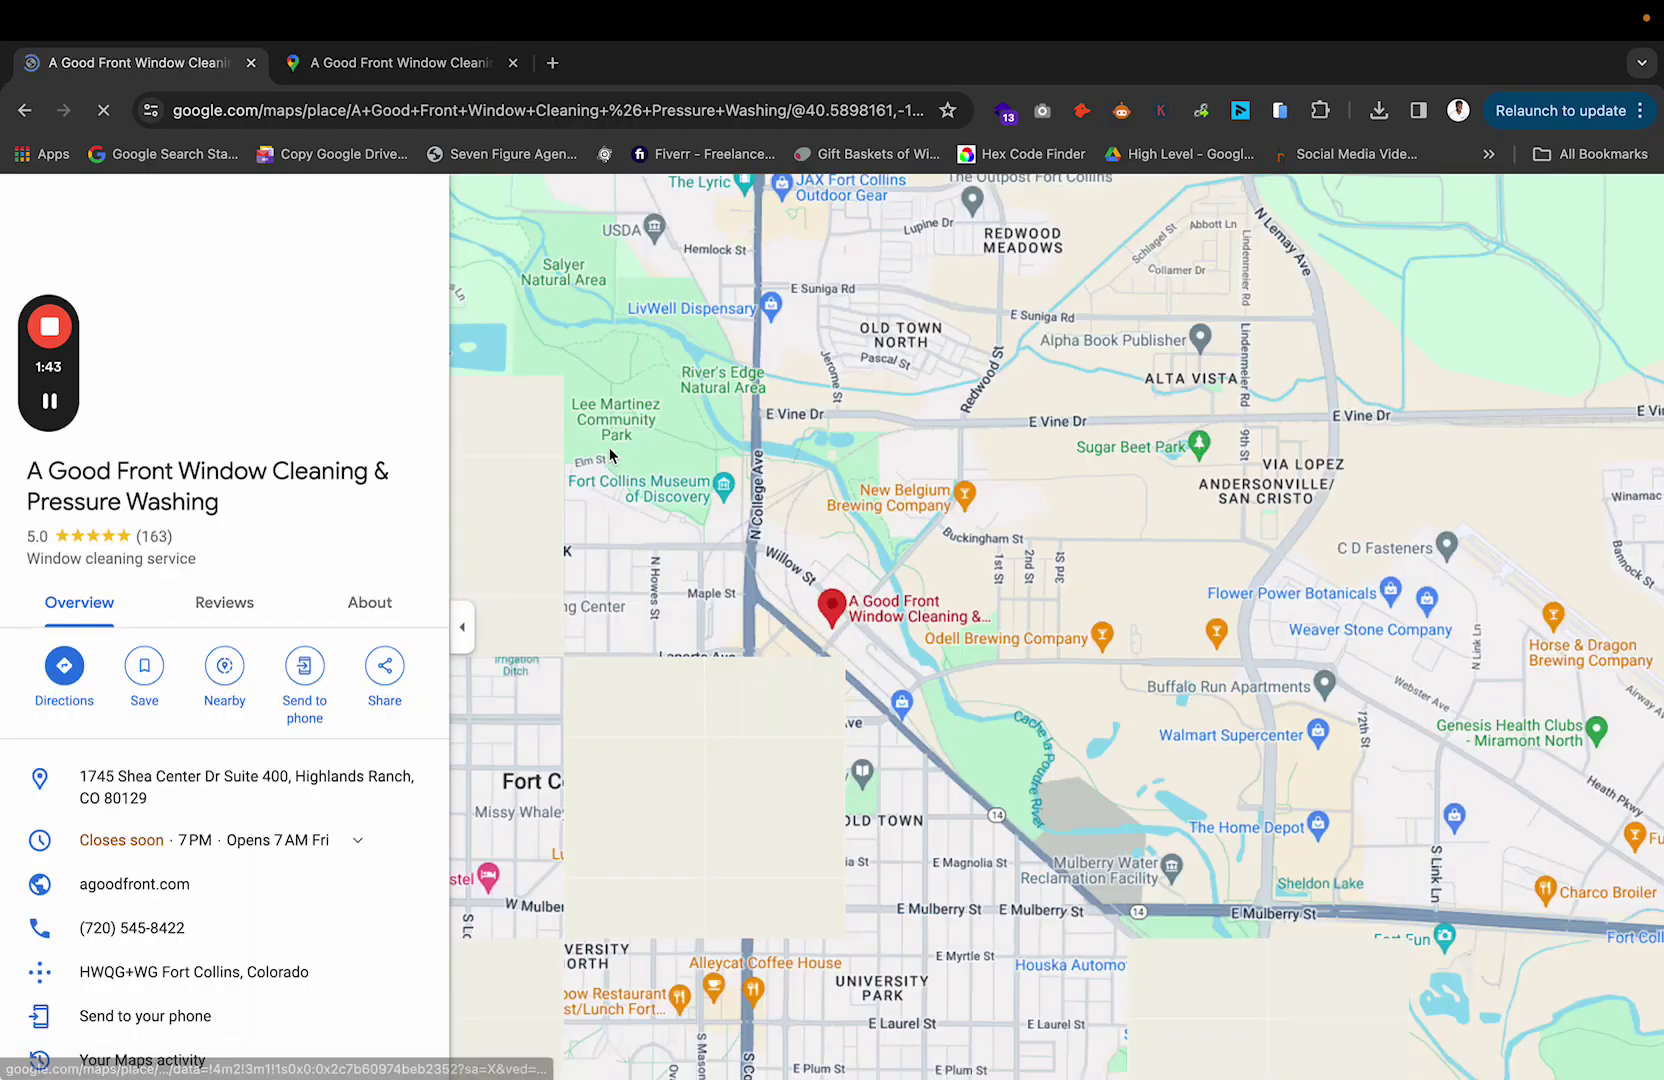
left_click(449, 80)
scroll(222, 610, "down", 3)
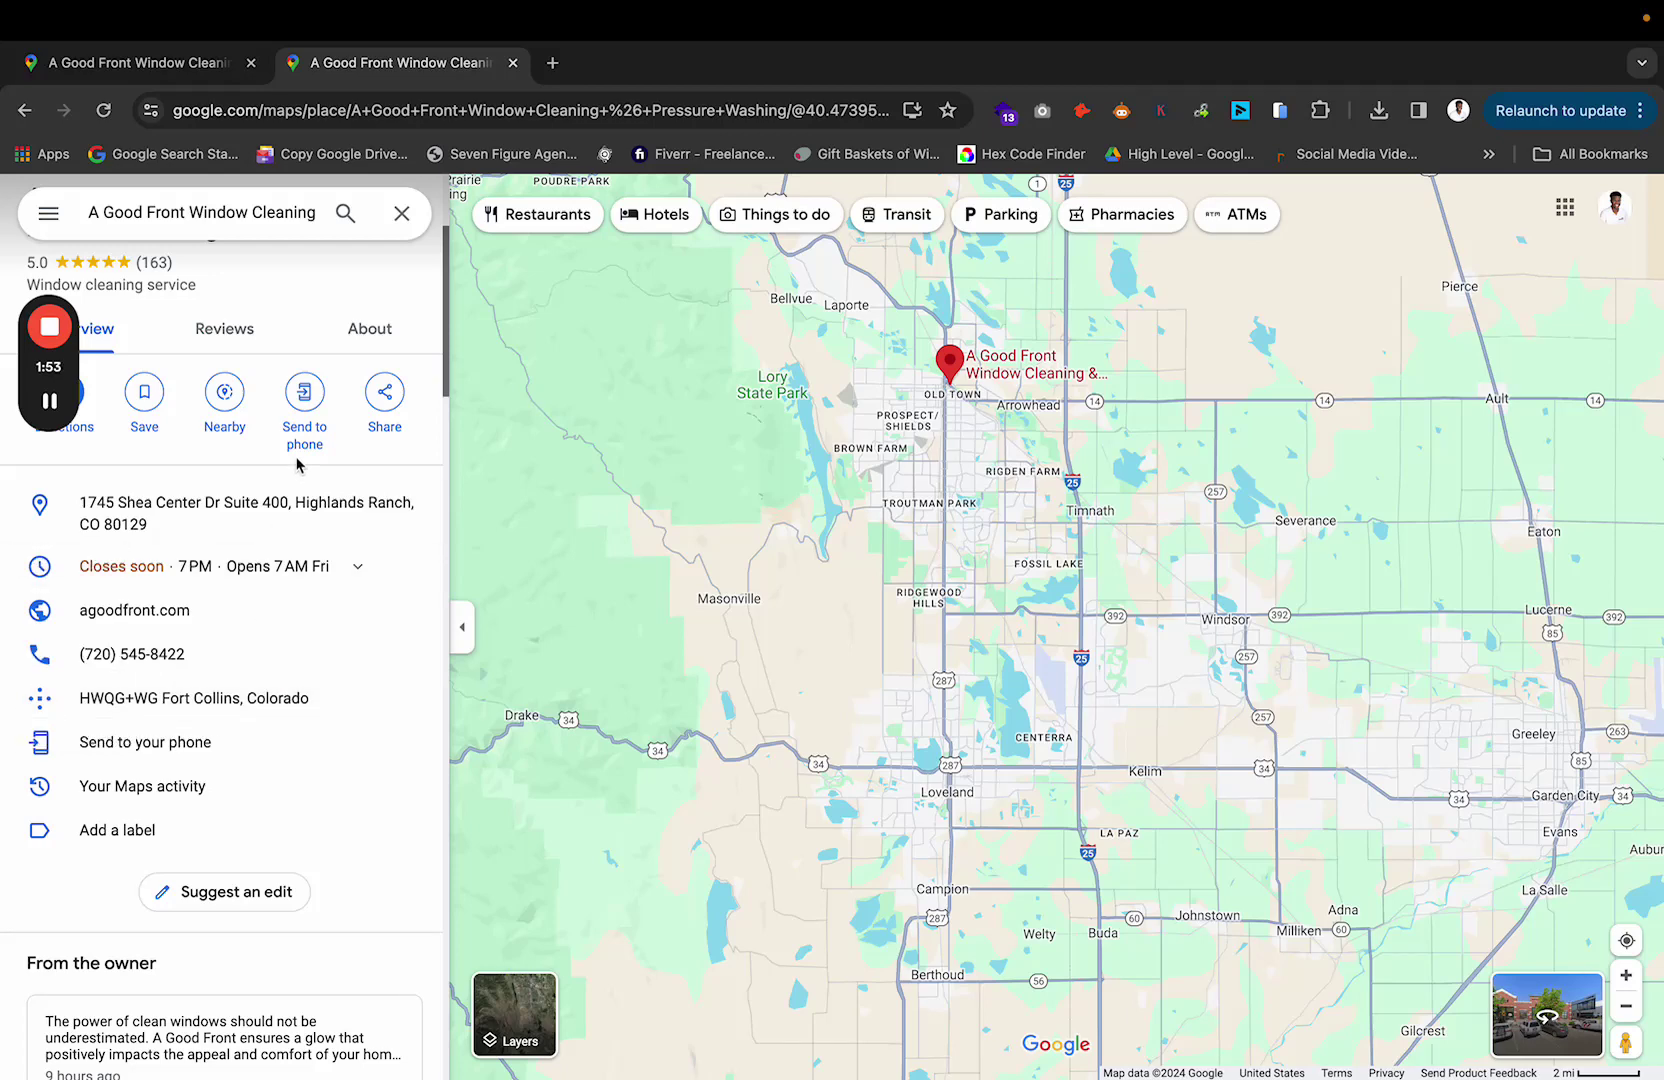
scroll(281, 690, "up", 3)
left_click(245, 795)
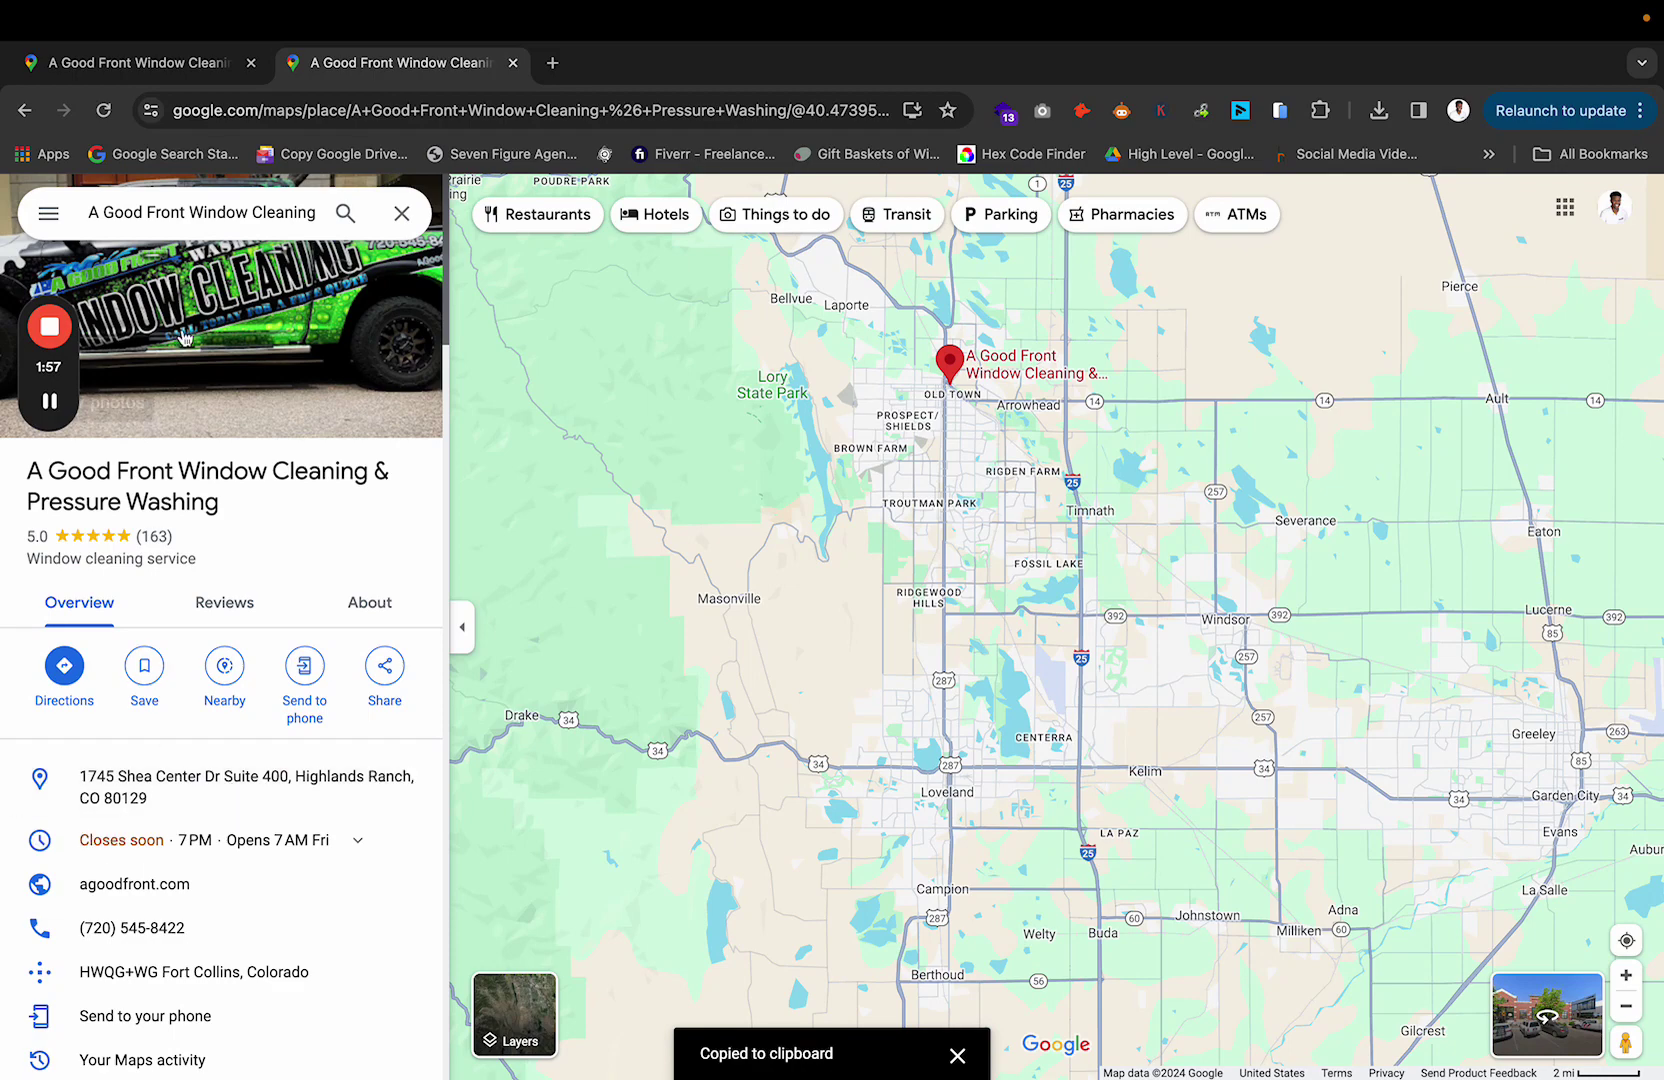
Step: Search Maps for the pasted Highlands Ranch address and compare its pin with Fort Collins
left_click(195, 210)
key("super+a")
key("super+v")
key("Return")
scroll(1094, 604, "down", 5)
scroll(916, 623, "down", 3)
scroll(954, 505, "down", 2)
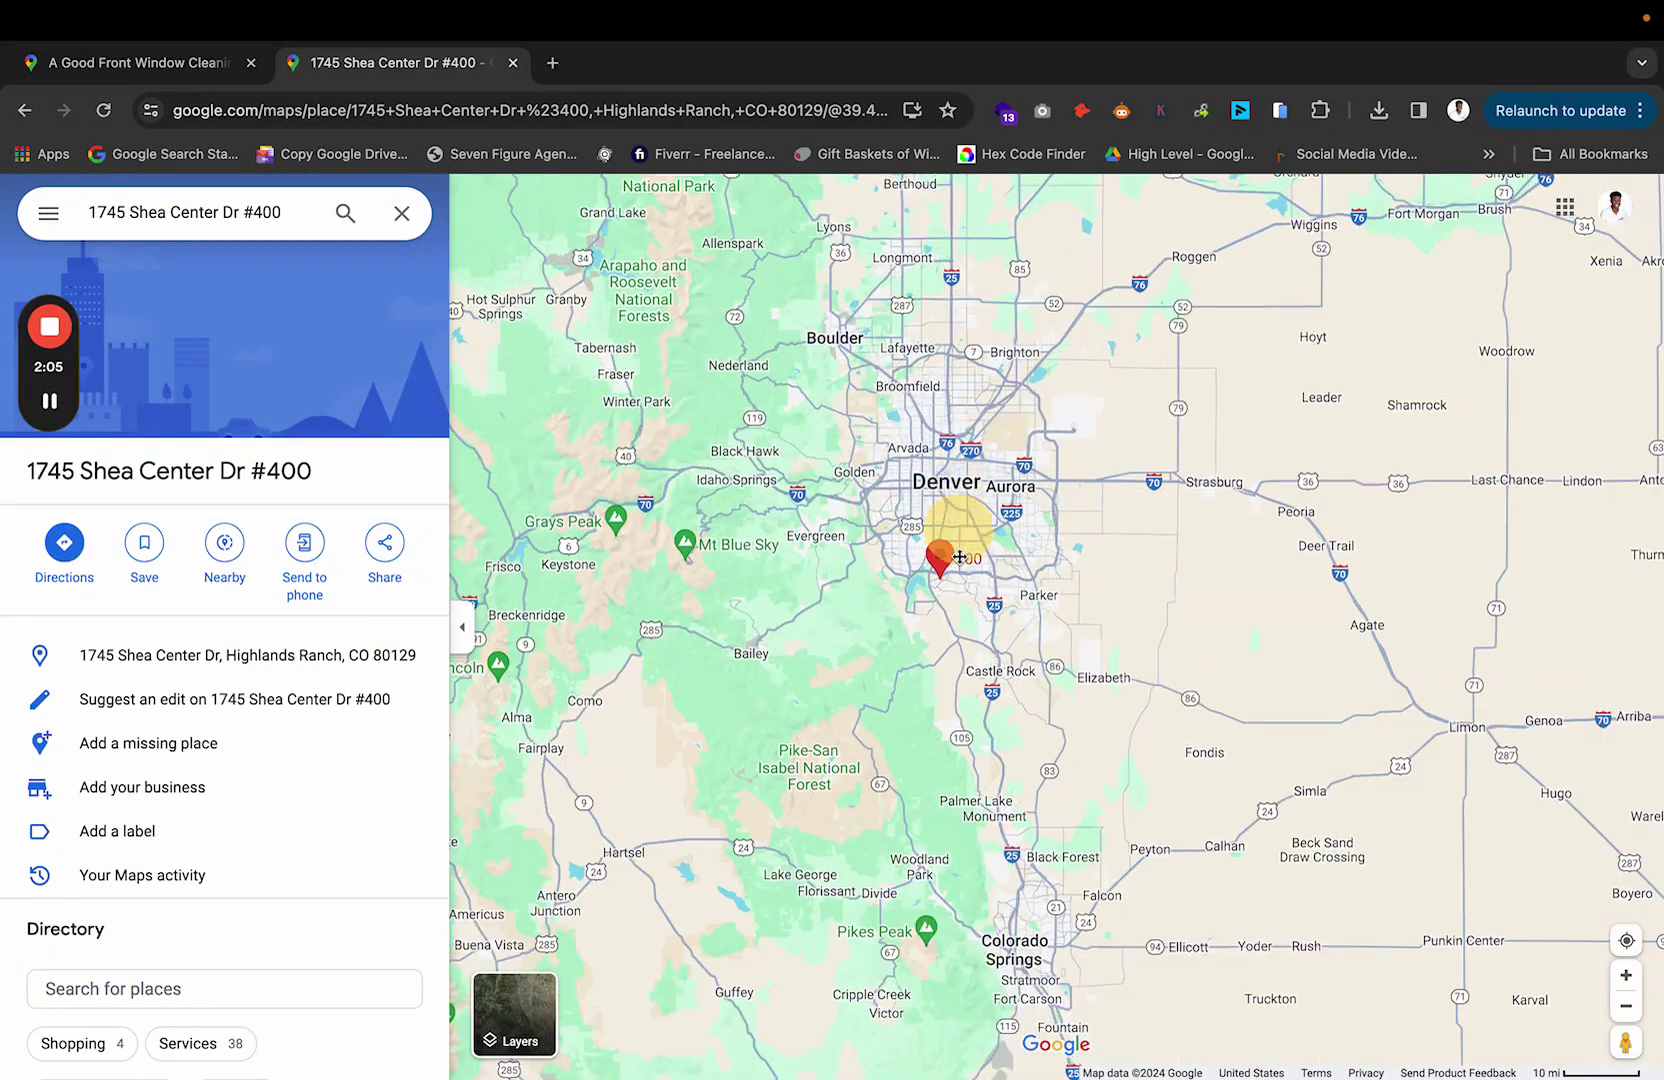
left_click_drag(958, 576, 958, 680)
left_click_drag(973, 594, 977, 652)
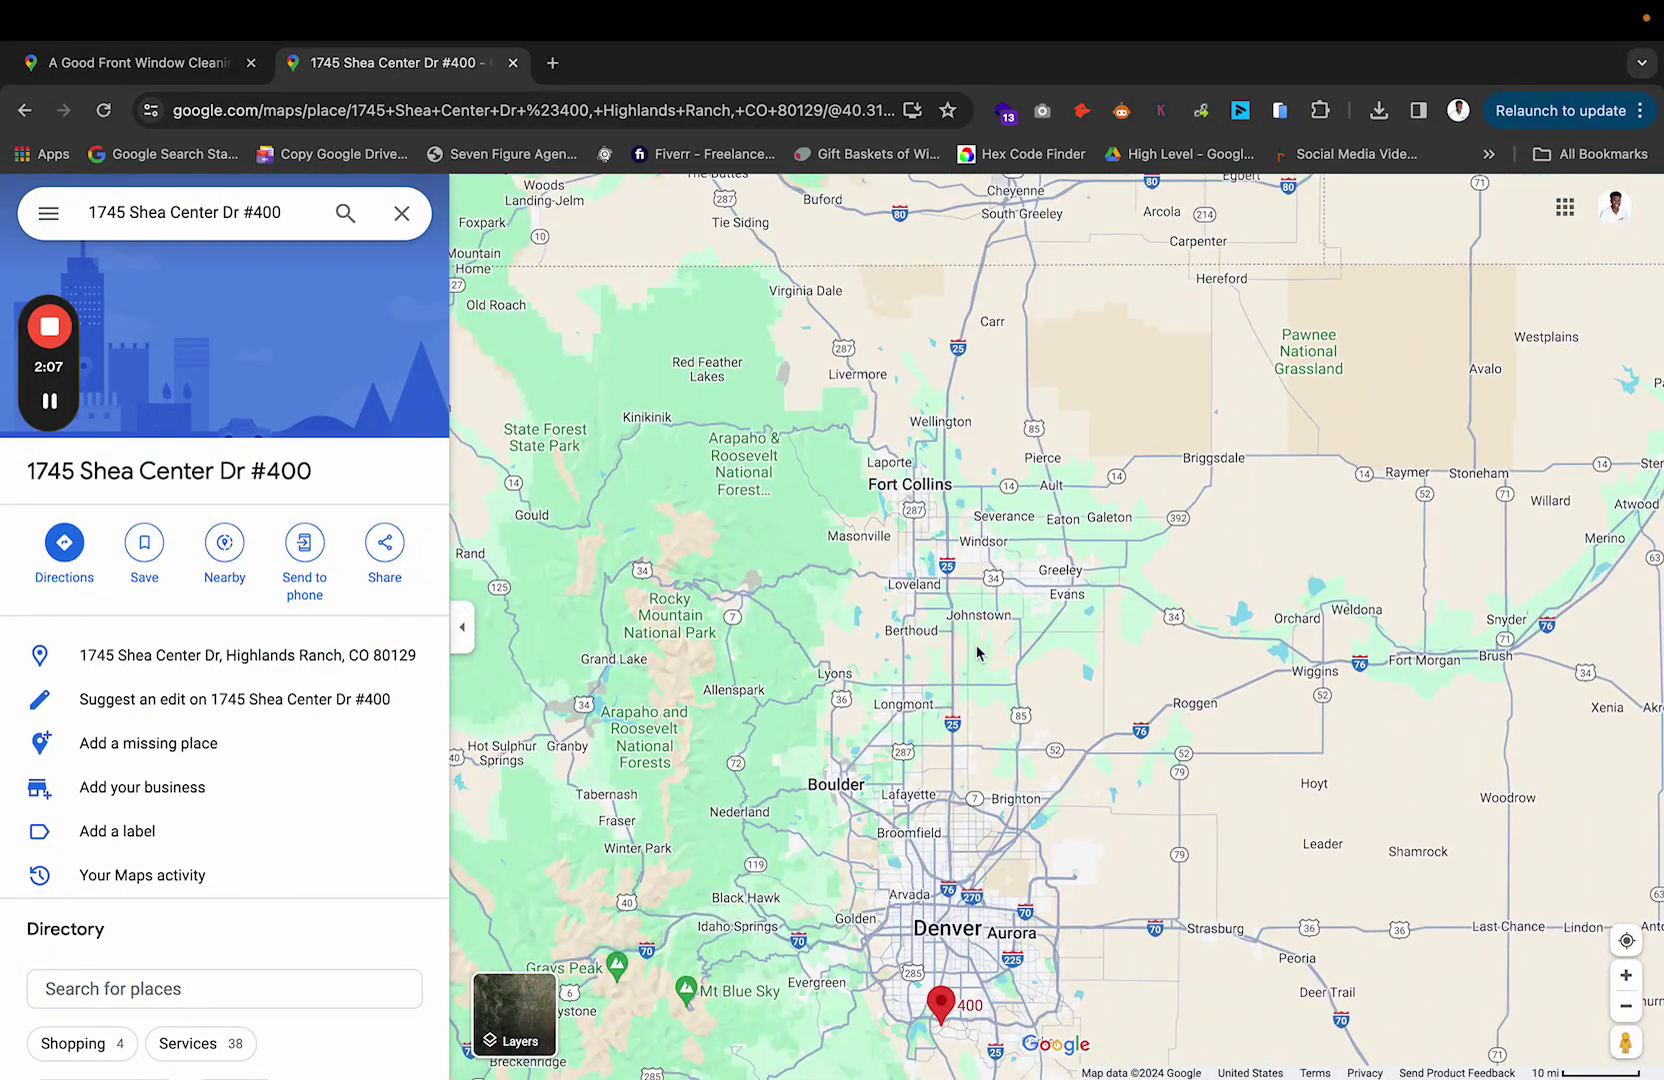
Step: Go back to the A Good Front business listing pinned in Fort Collins
left_click(28, 114)
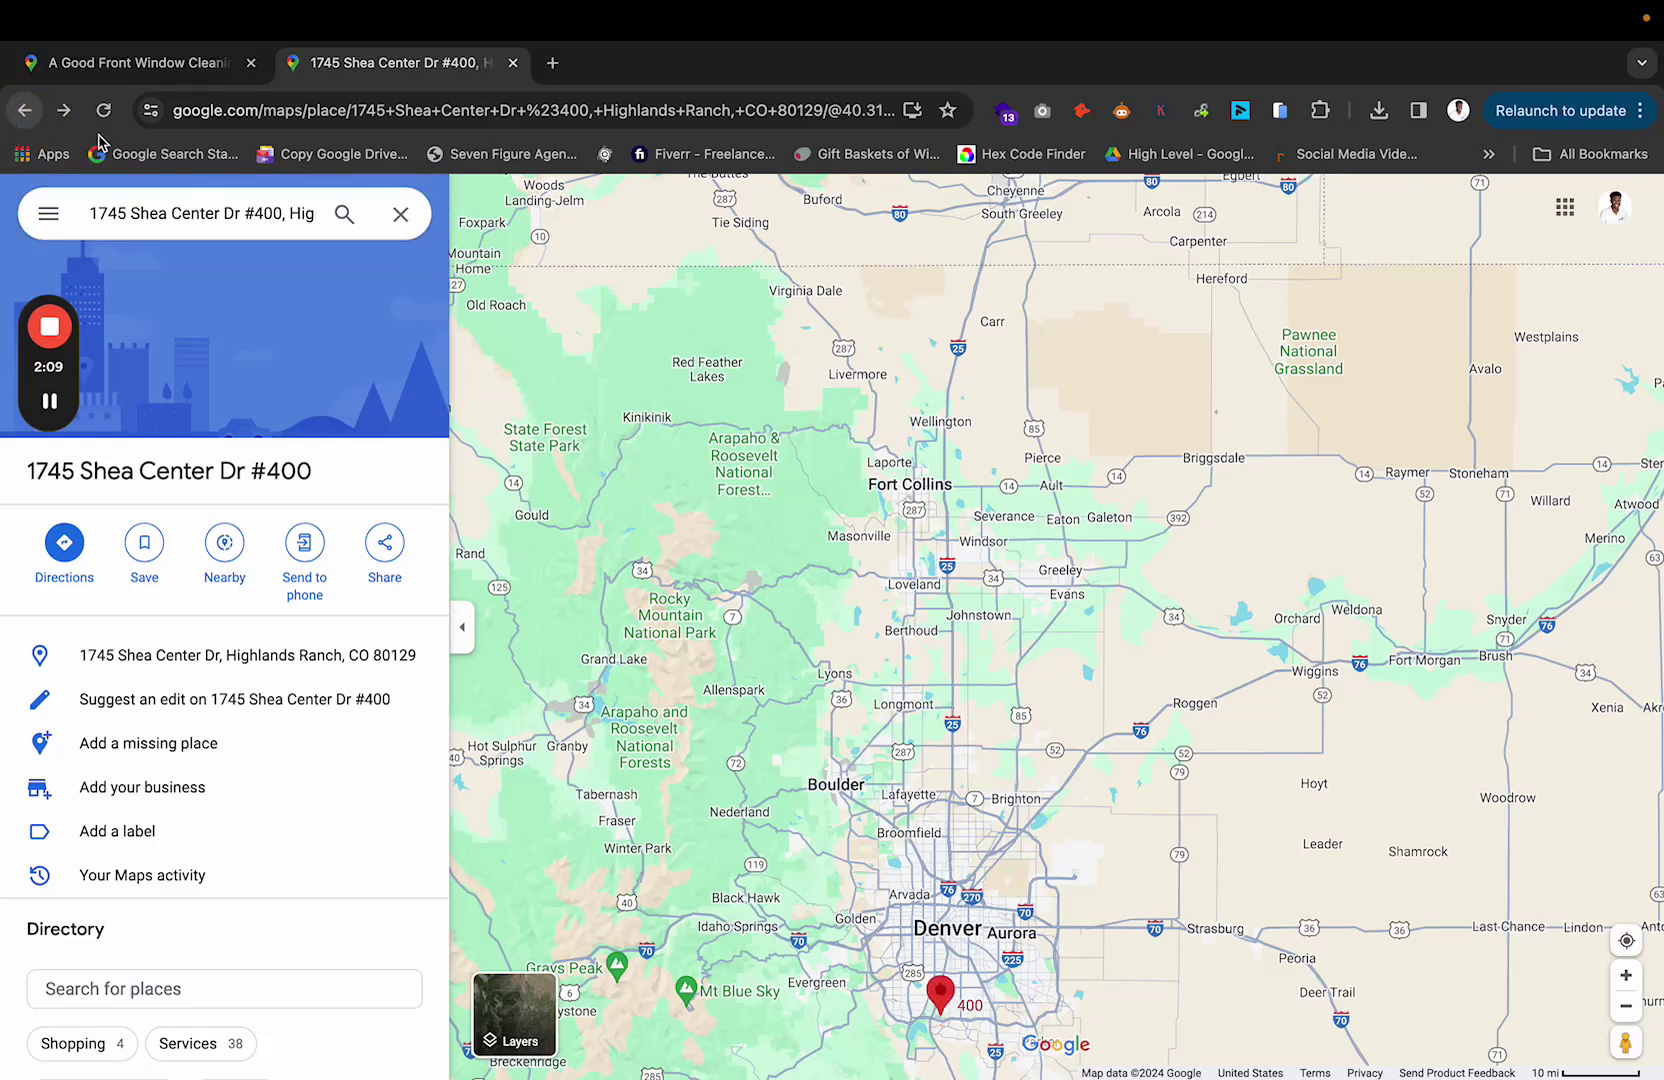
left_click(34, 125)
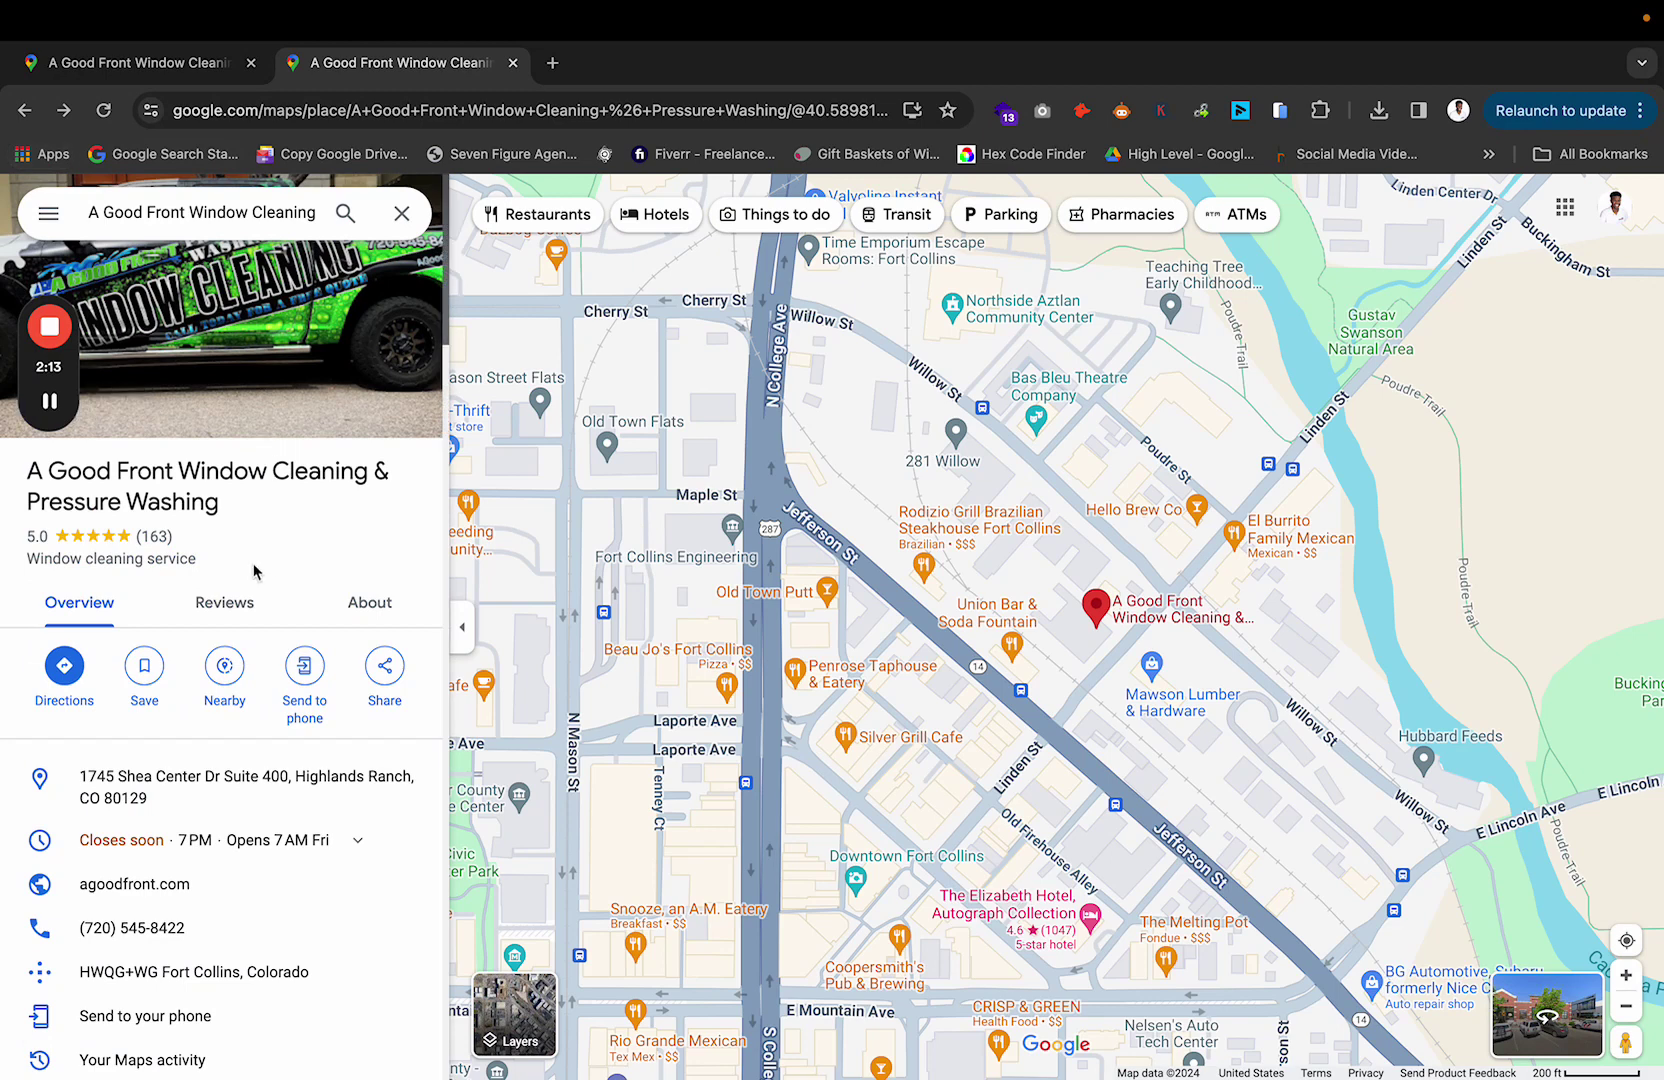
scroll(230, 965, "down", 1)
scroll(240, 900, "down", 1)
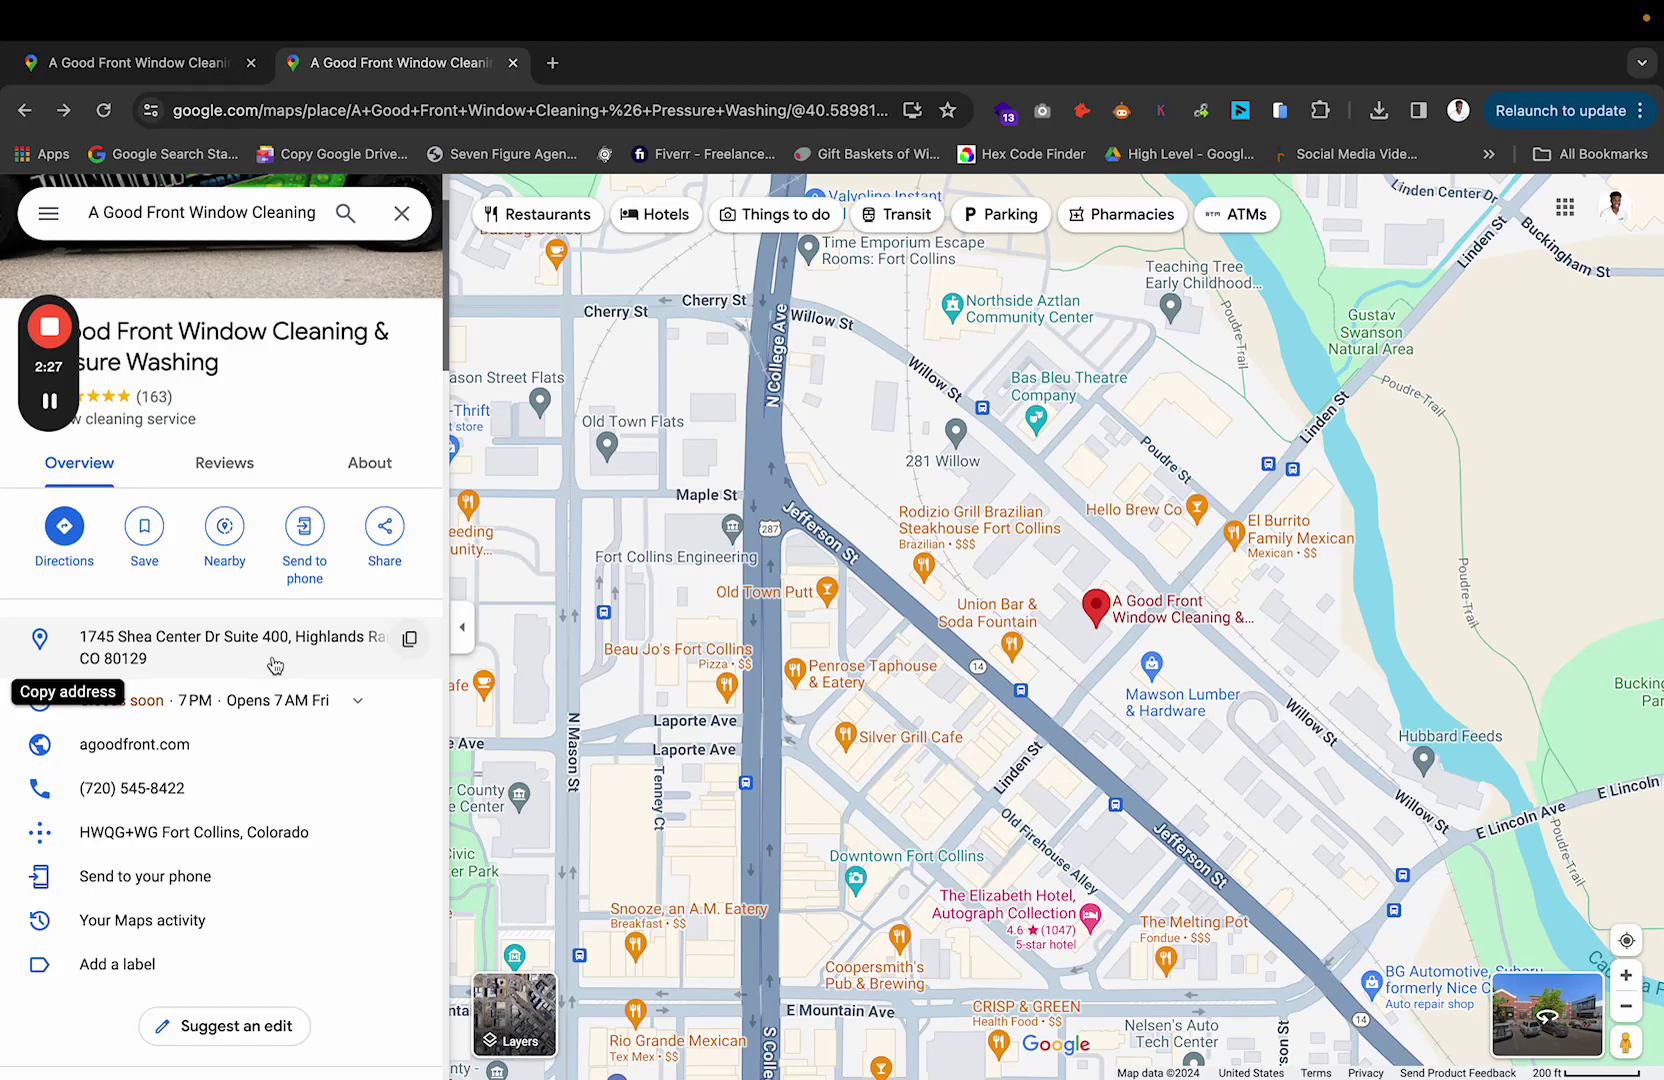
Step: Switch to the first tab and go back to the 'a good front window cleaning' results
left_click(178, 65)
left_click(24, 110)
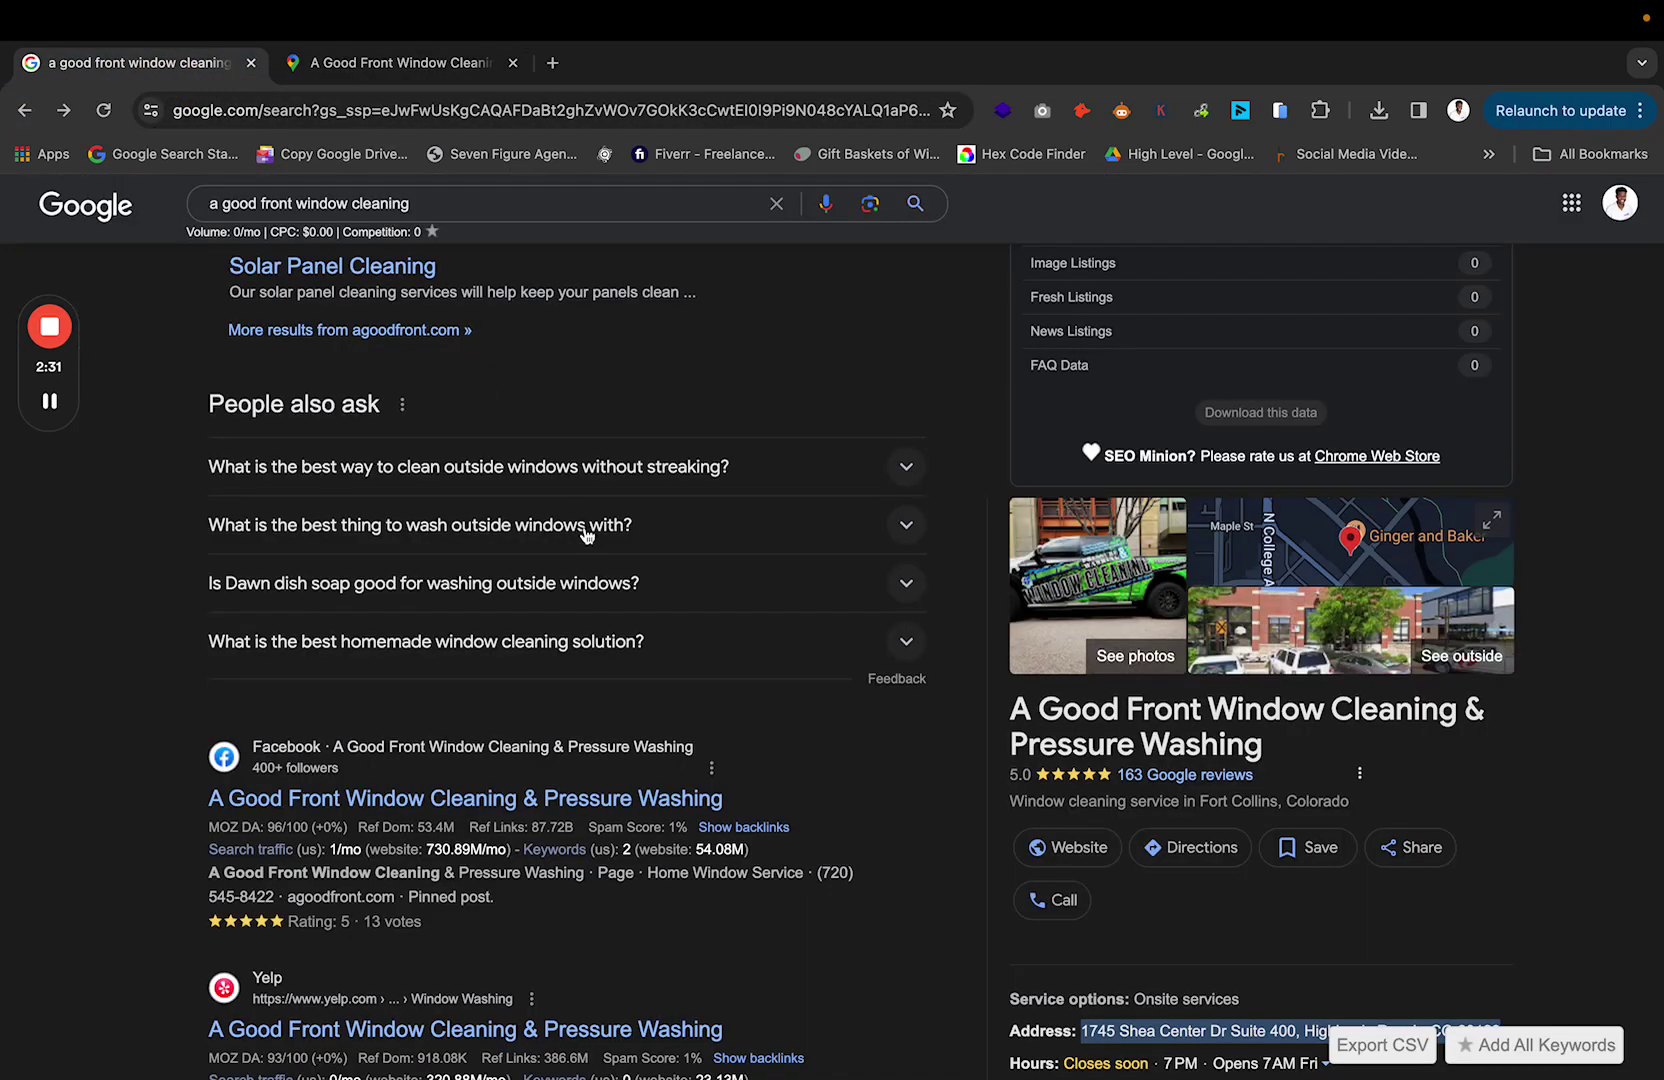
scroll(806, 516, "up", 5)
scroll(873, 737, "down", 10)
scroll(873, 740, "up", 10)
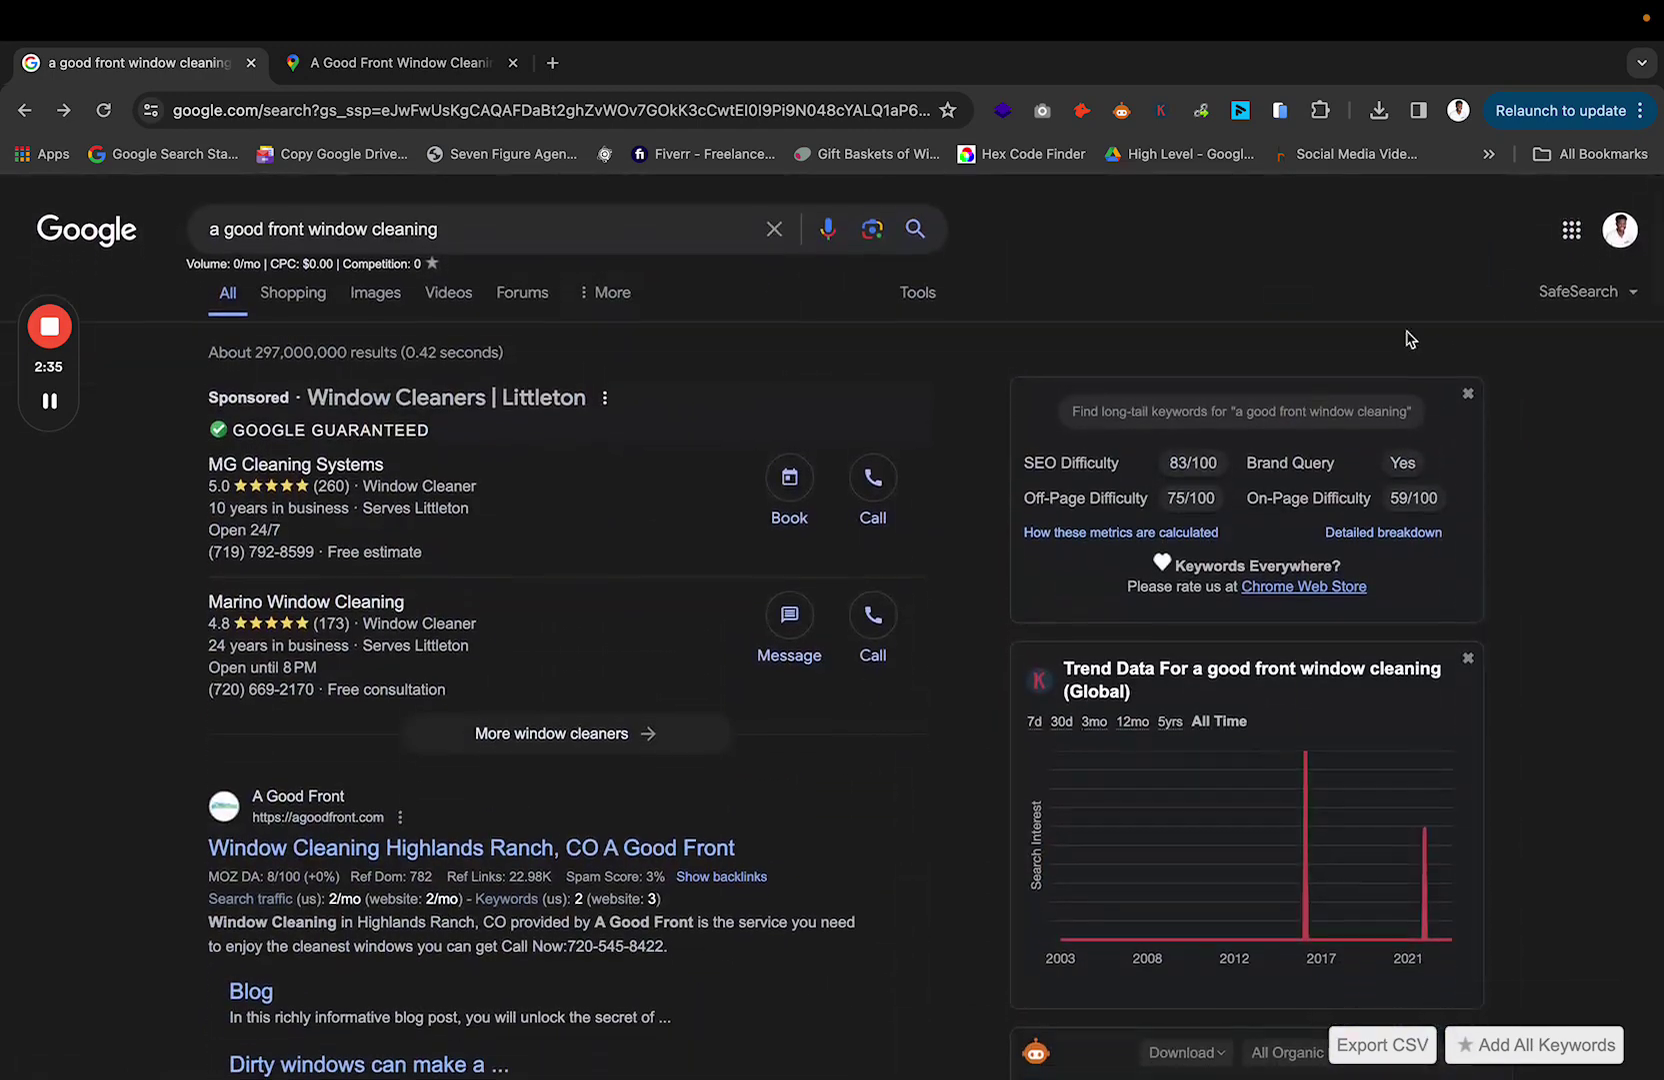
Step: Dismiss the account menu and leftover text selections, scrolling to the business panel's Suggest an edit link
left_click(1620, 228)
scroll(1250, 760, "down", 1)
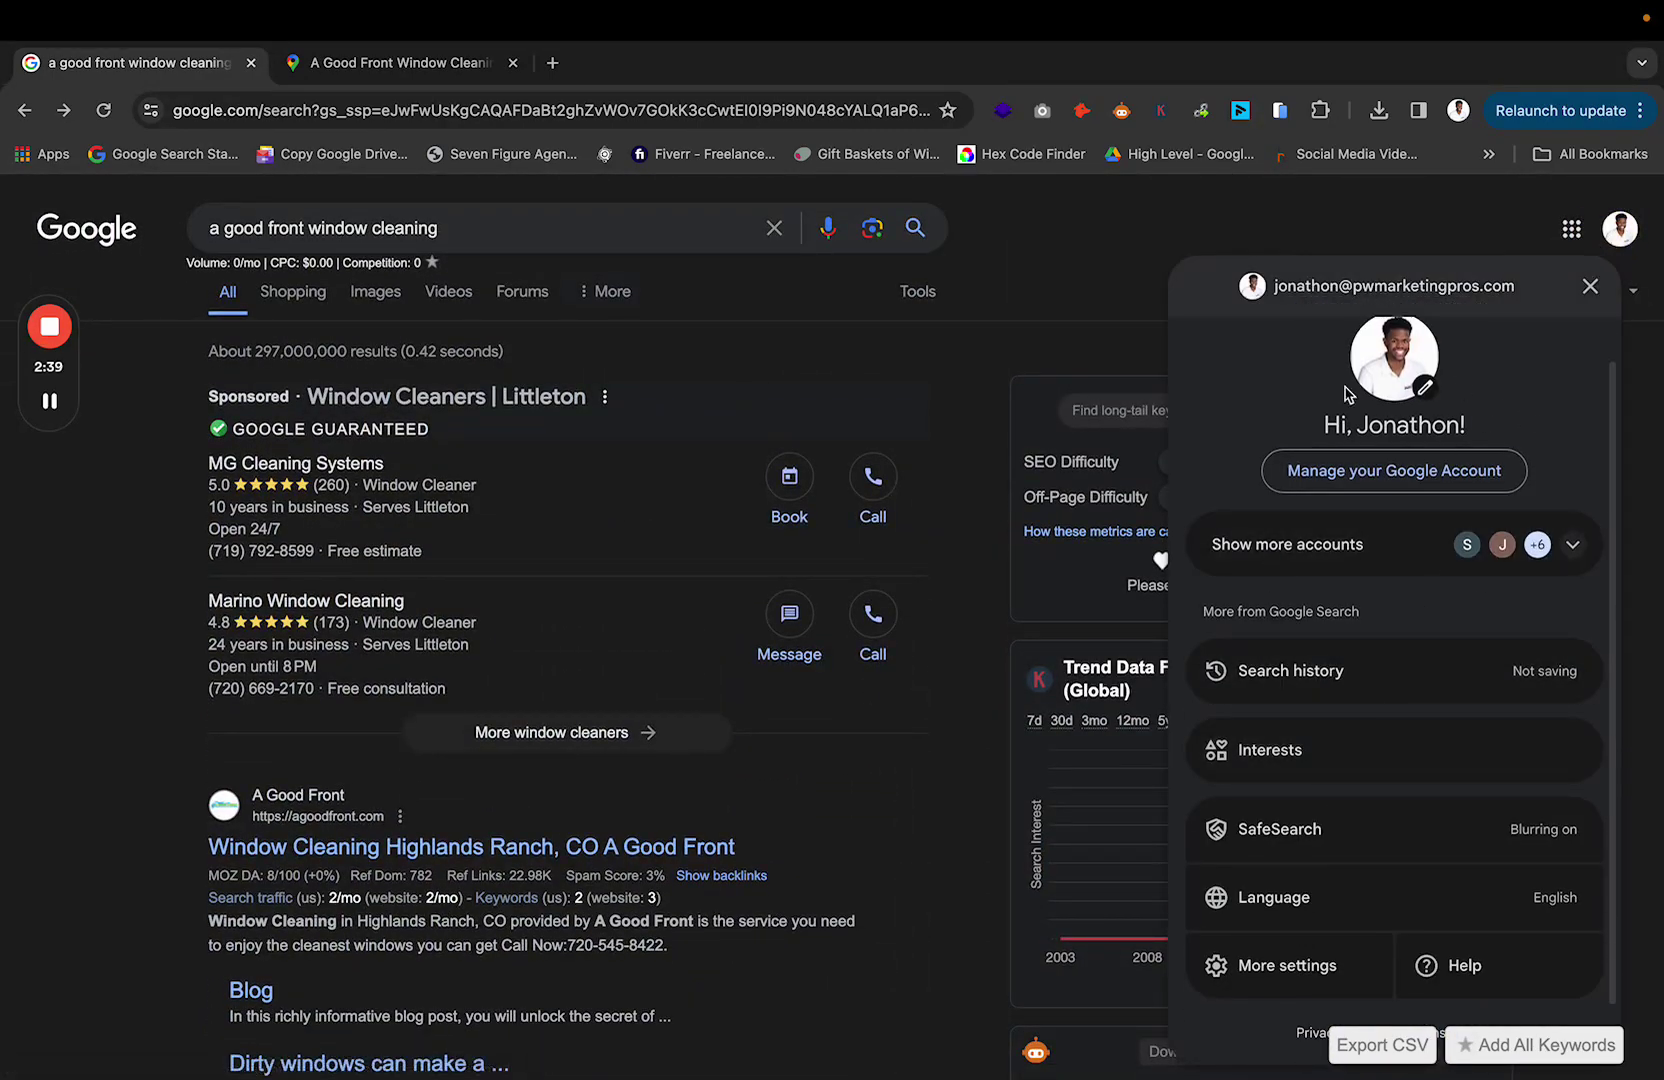
left_click(1590, 286)
scroll(905, 720, "down", 15)
scroll(940, 679, "up", 3)
left_click(1172, 500)
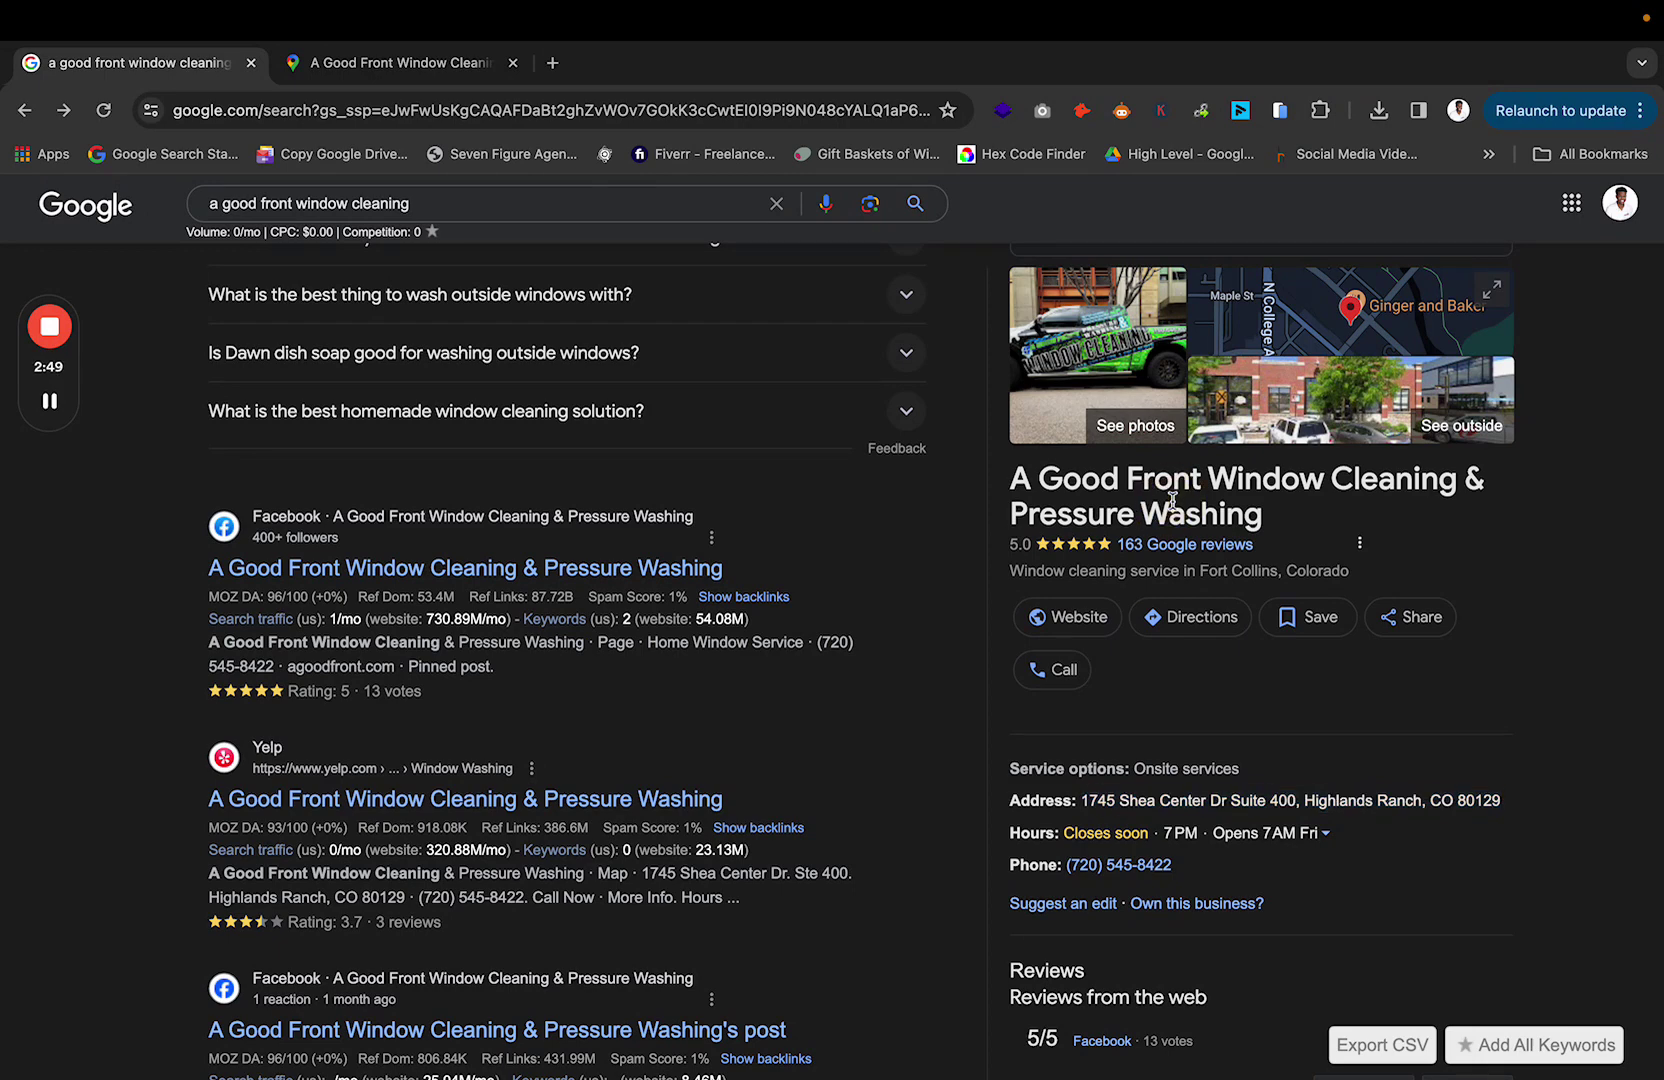
left_click(1620, 203)
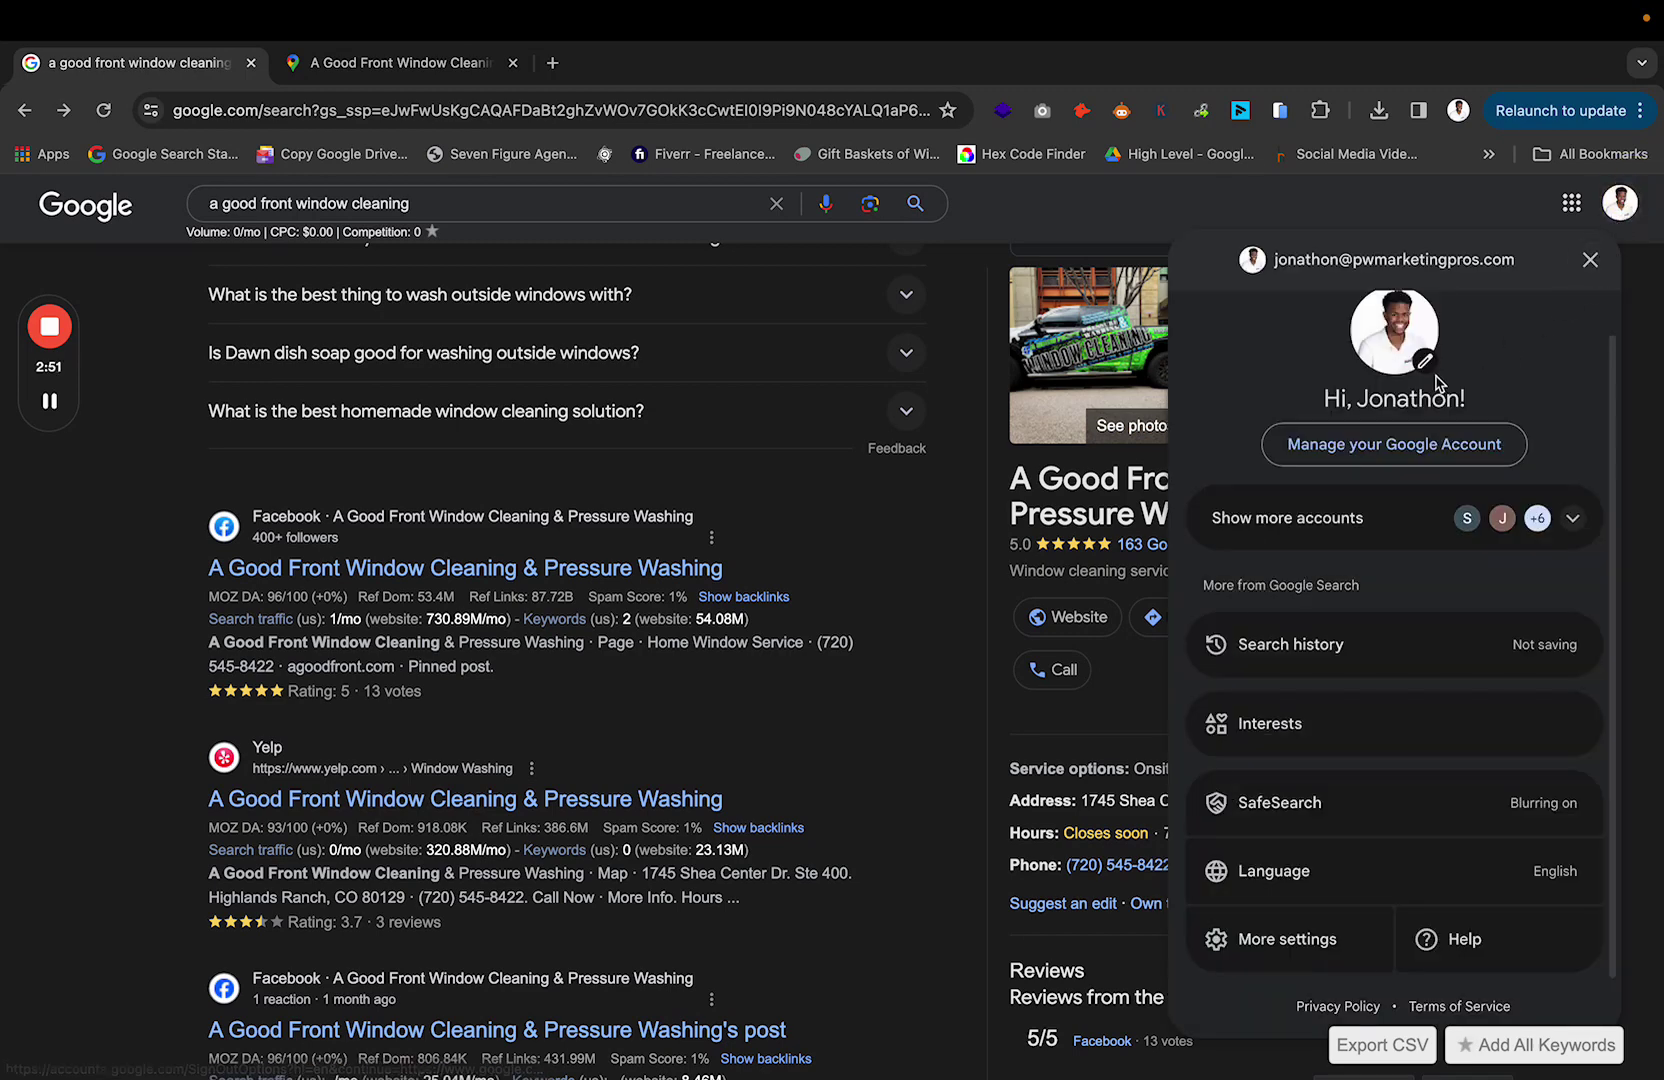
left_click(1622, 208)
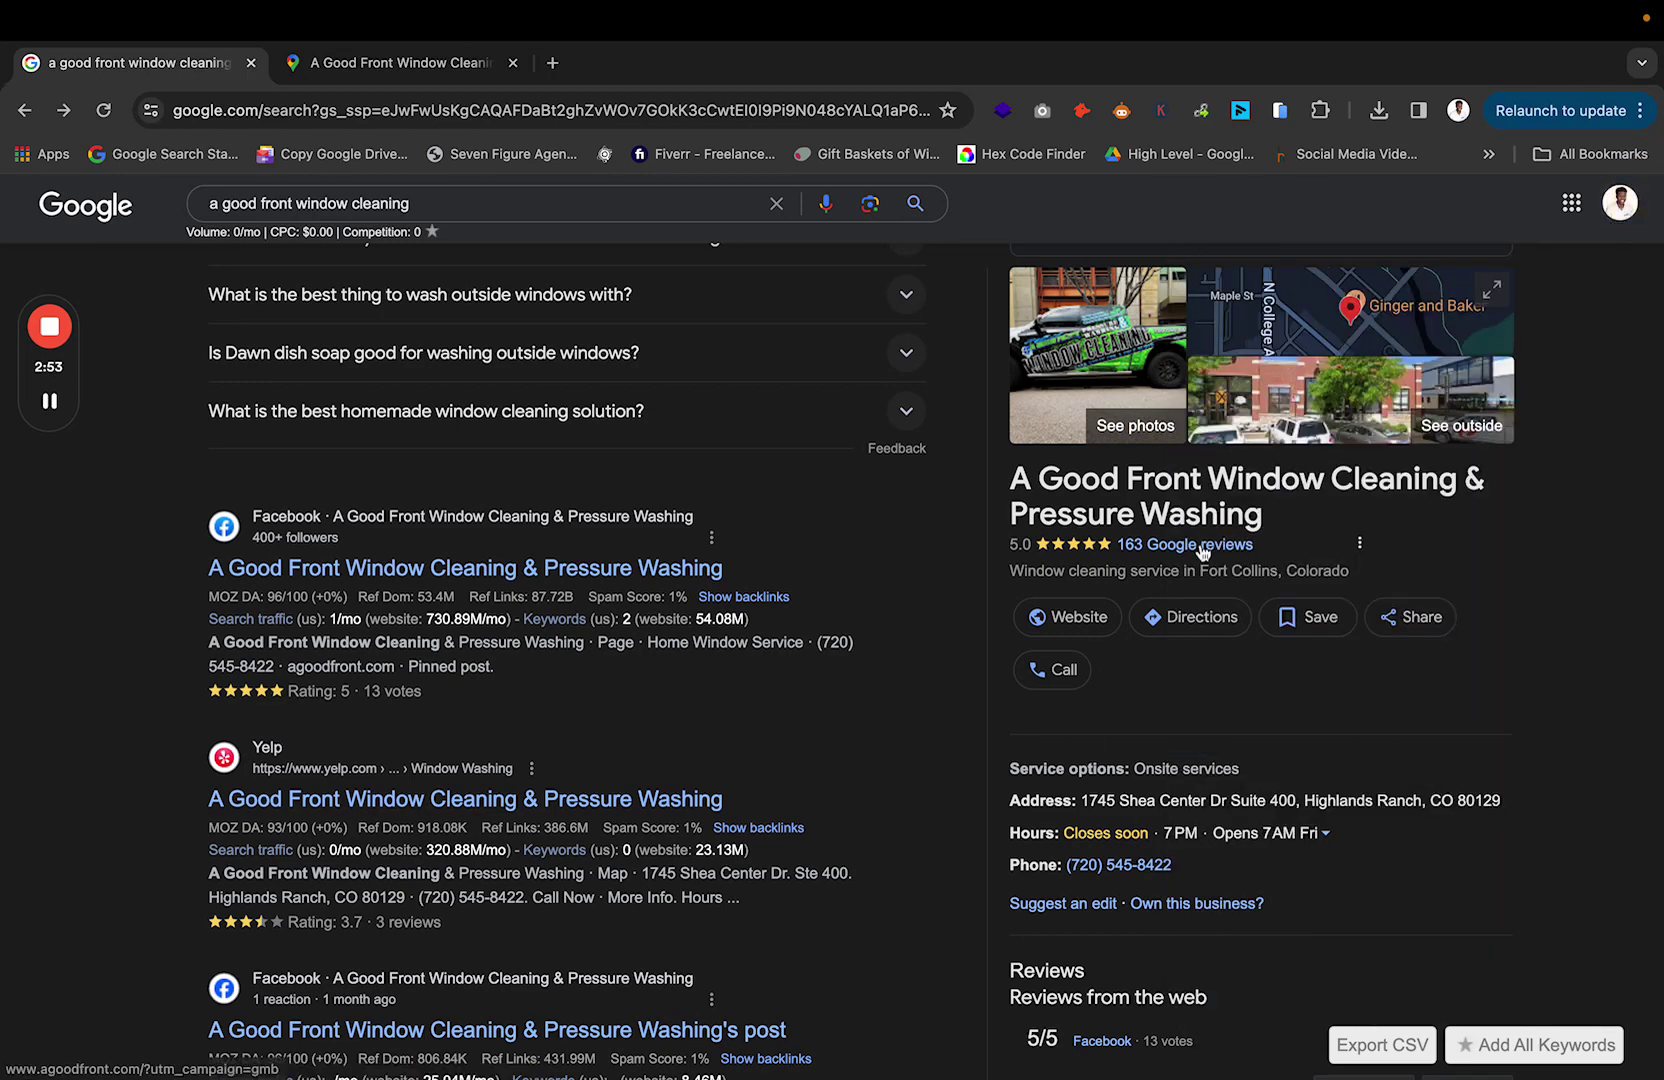
triple_click(1231, 500)
left_click(1235, 510)
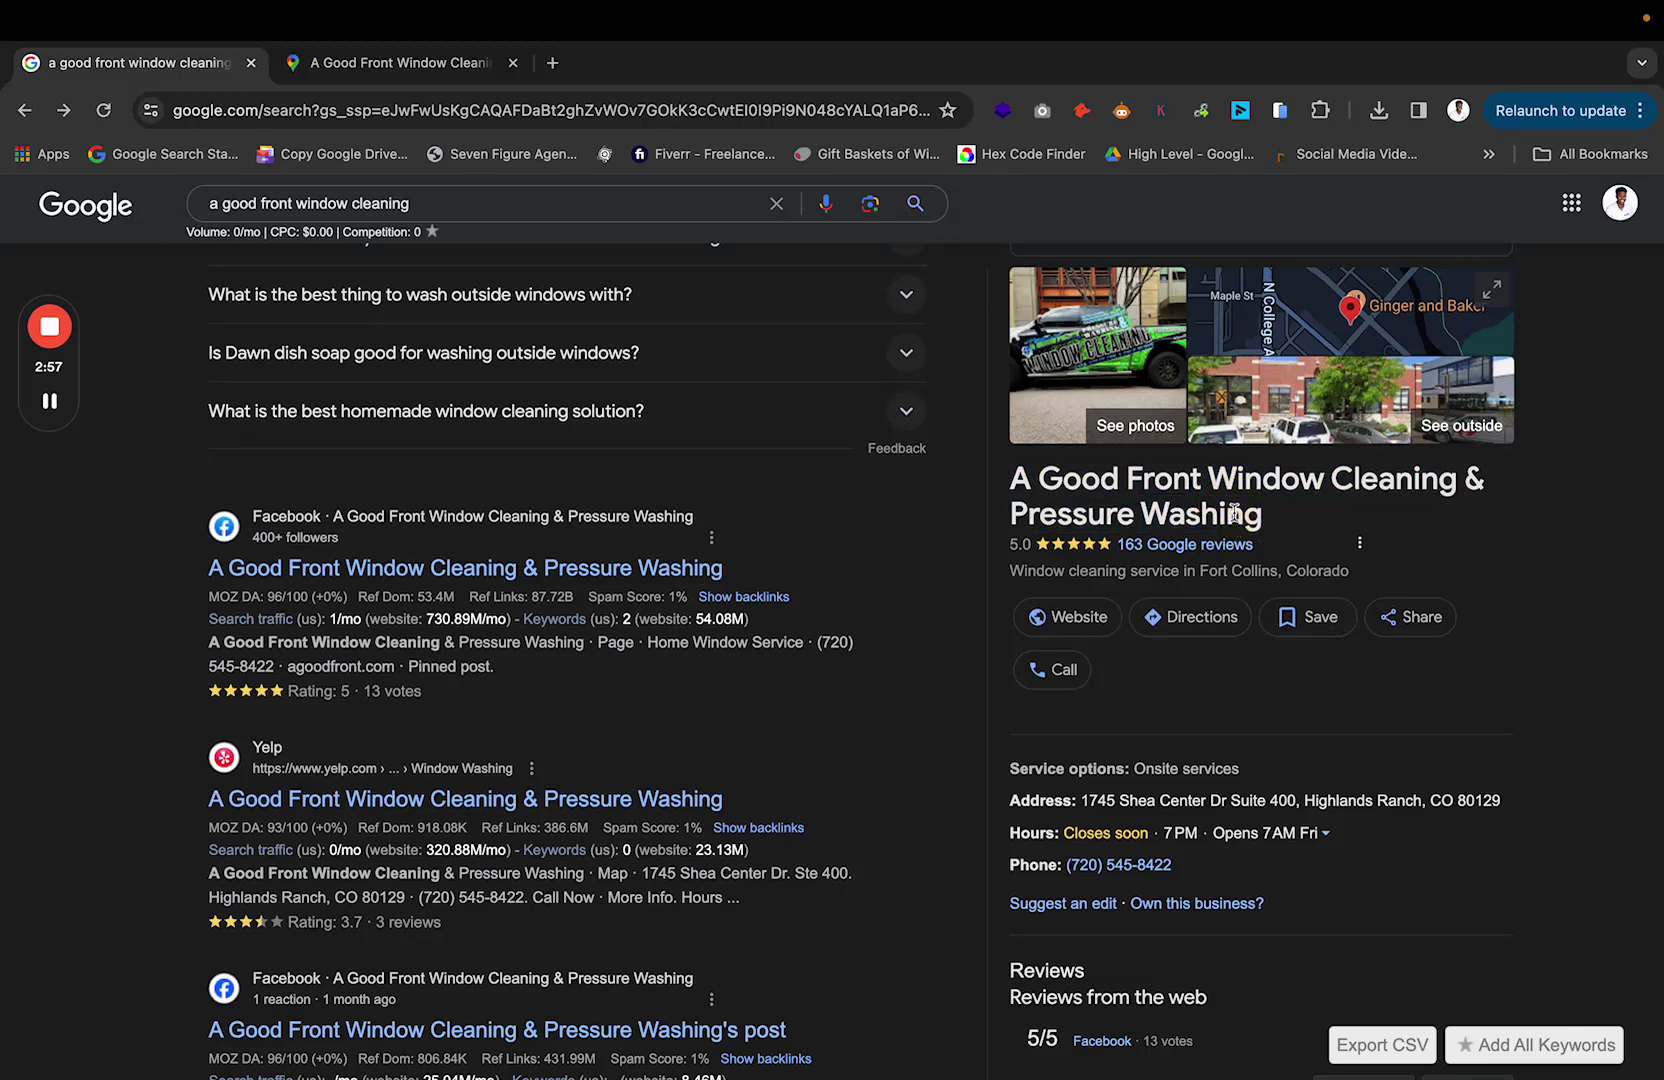
scroll(1170, 560, "down", 3)
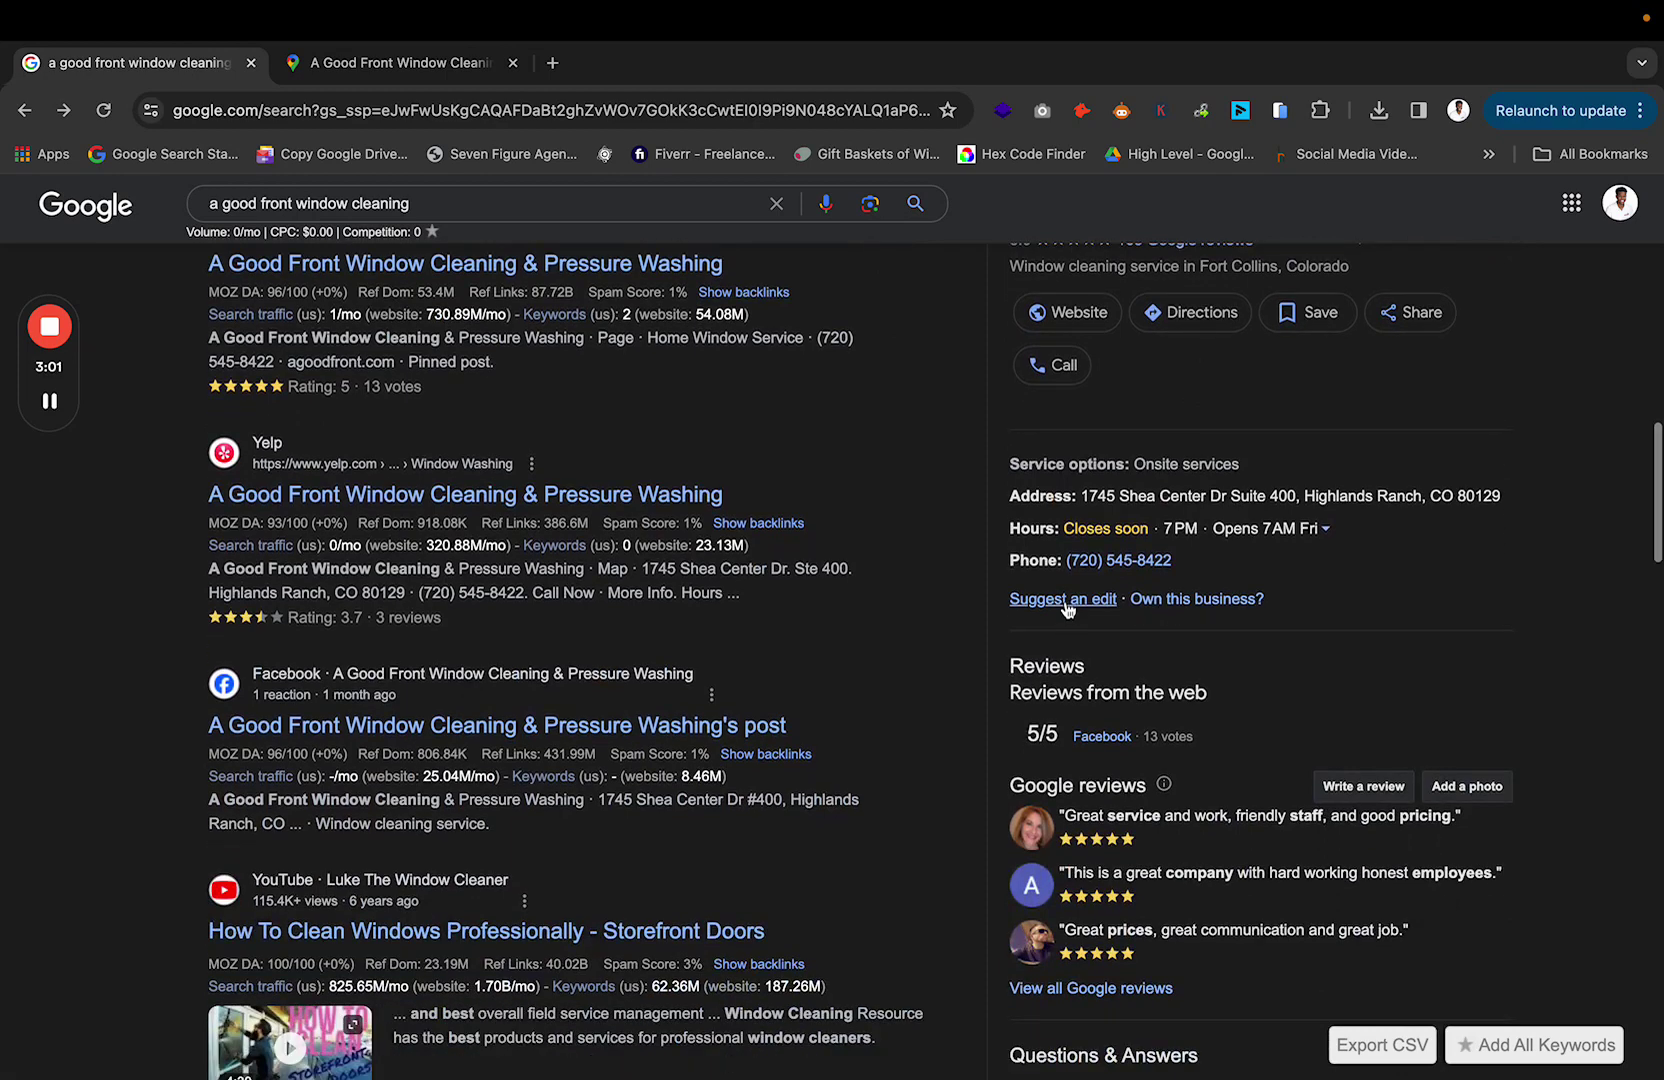
Step: Suggest an edit setting the address to the Highlands Ranch suite 400 suggestion, submit it, and dismiss the thanks
left_click(1066, 600)
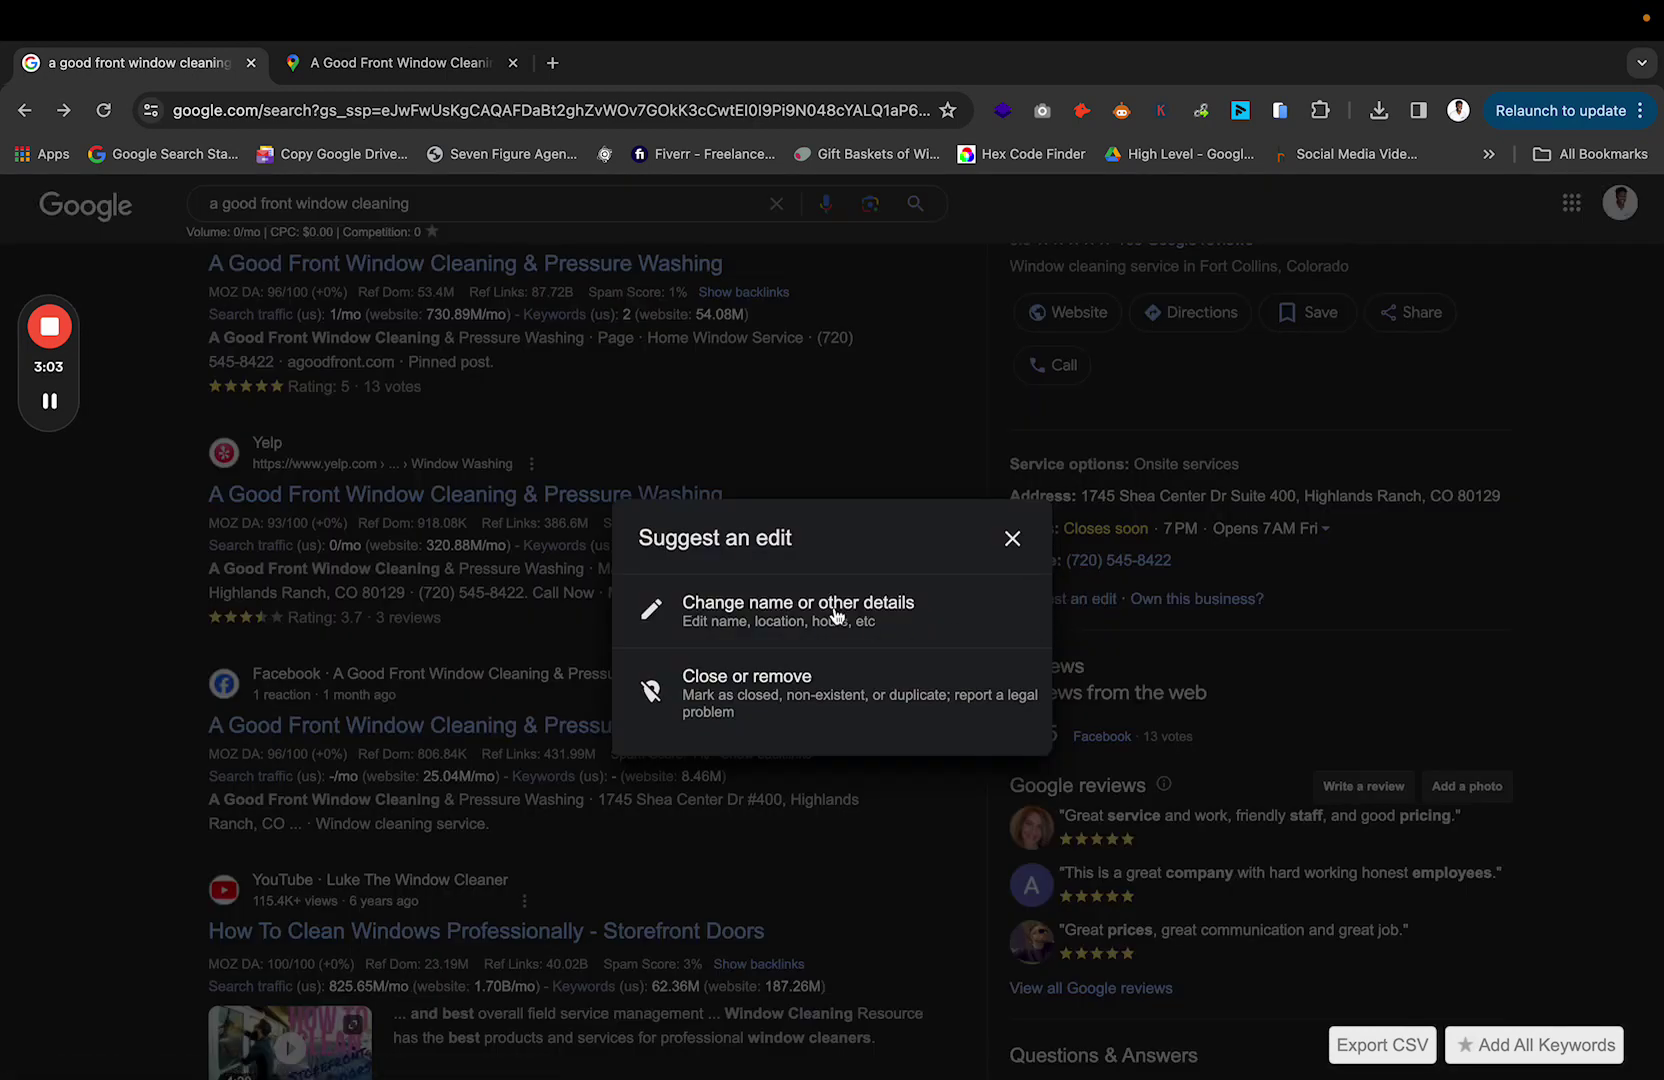
left_click(820, 617)
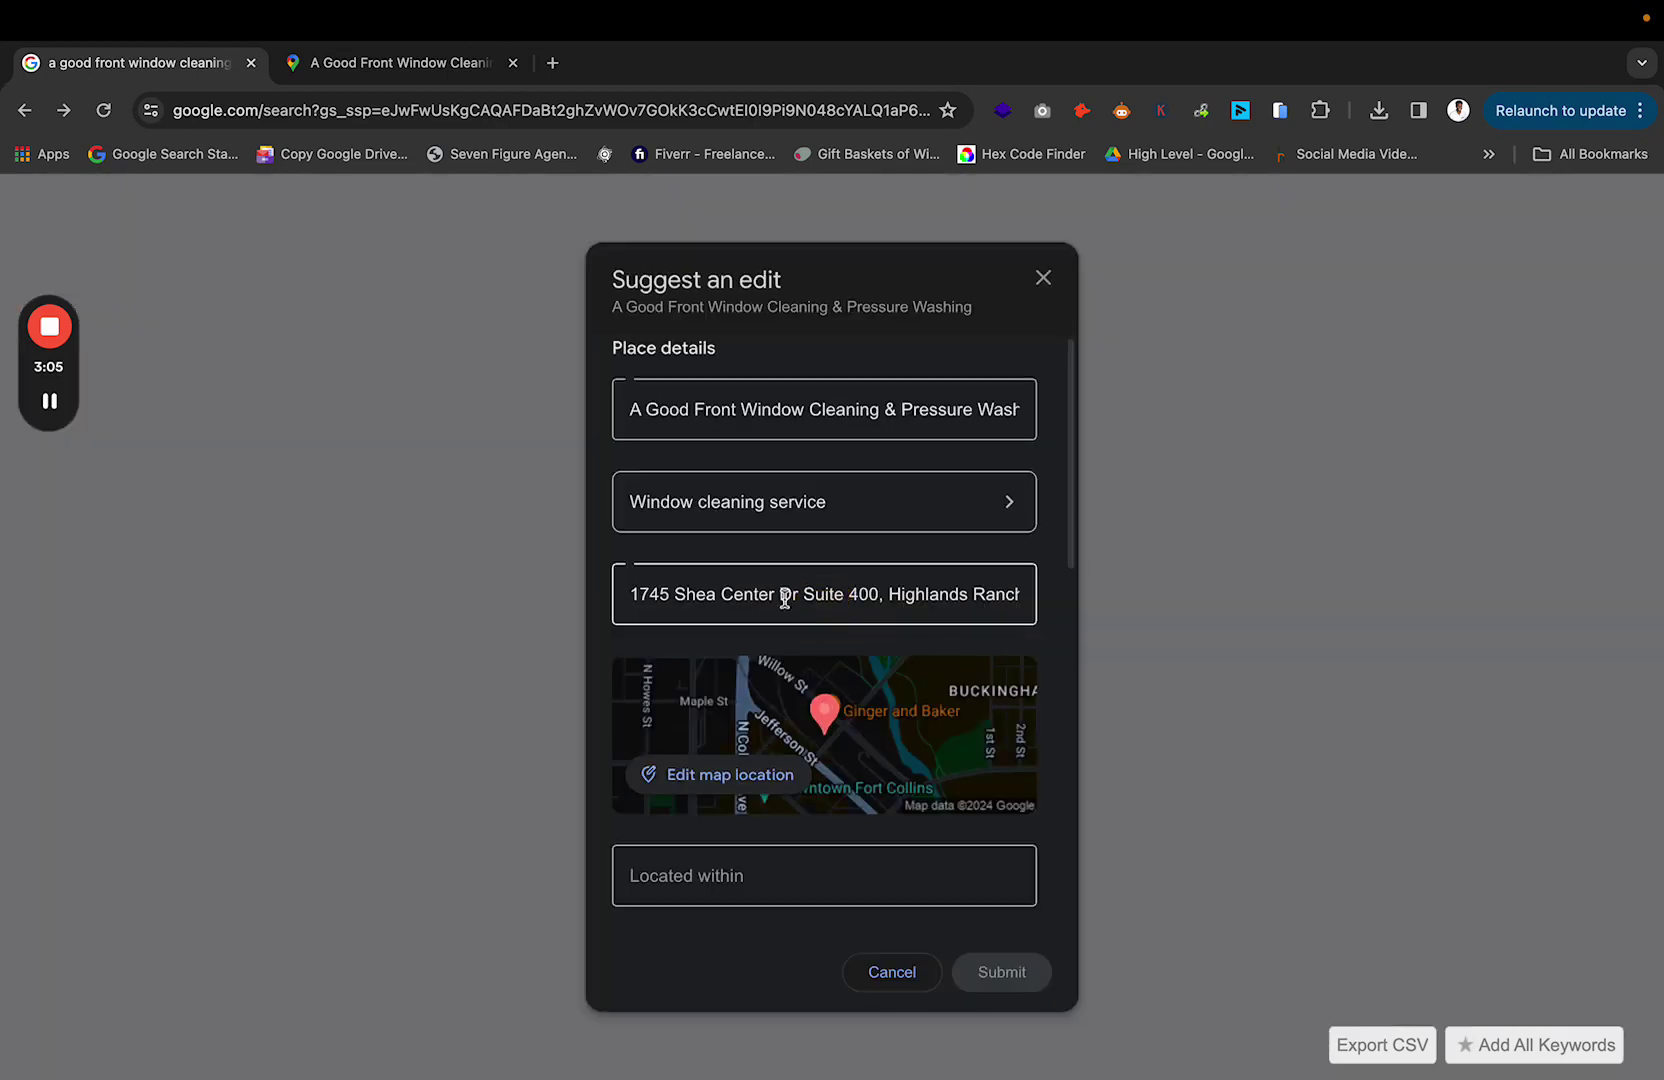
left_click(785, 596)
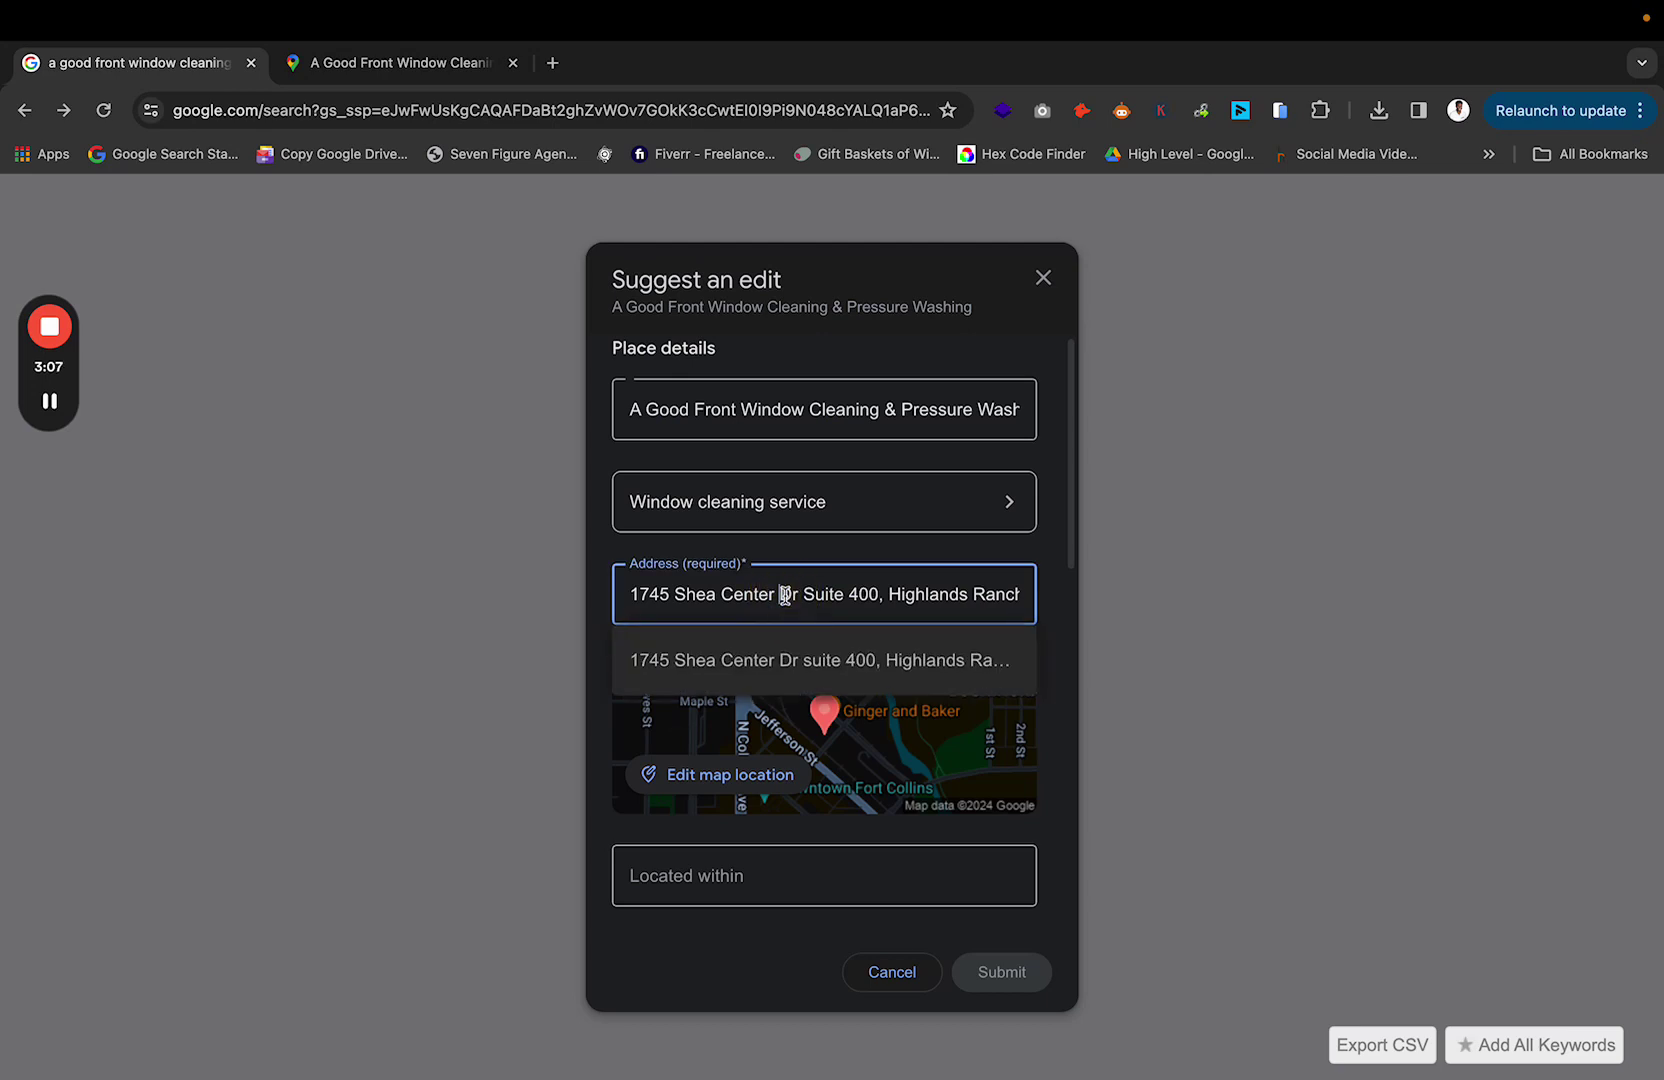
left_click(790, 663)
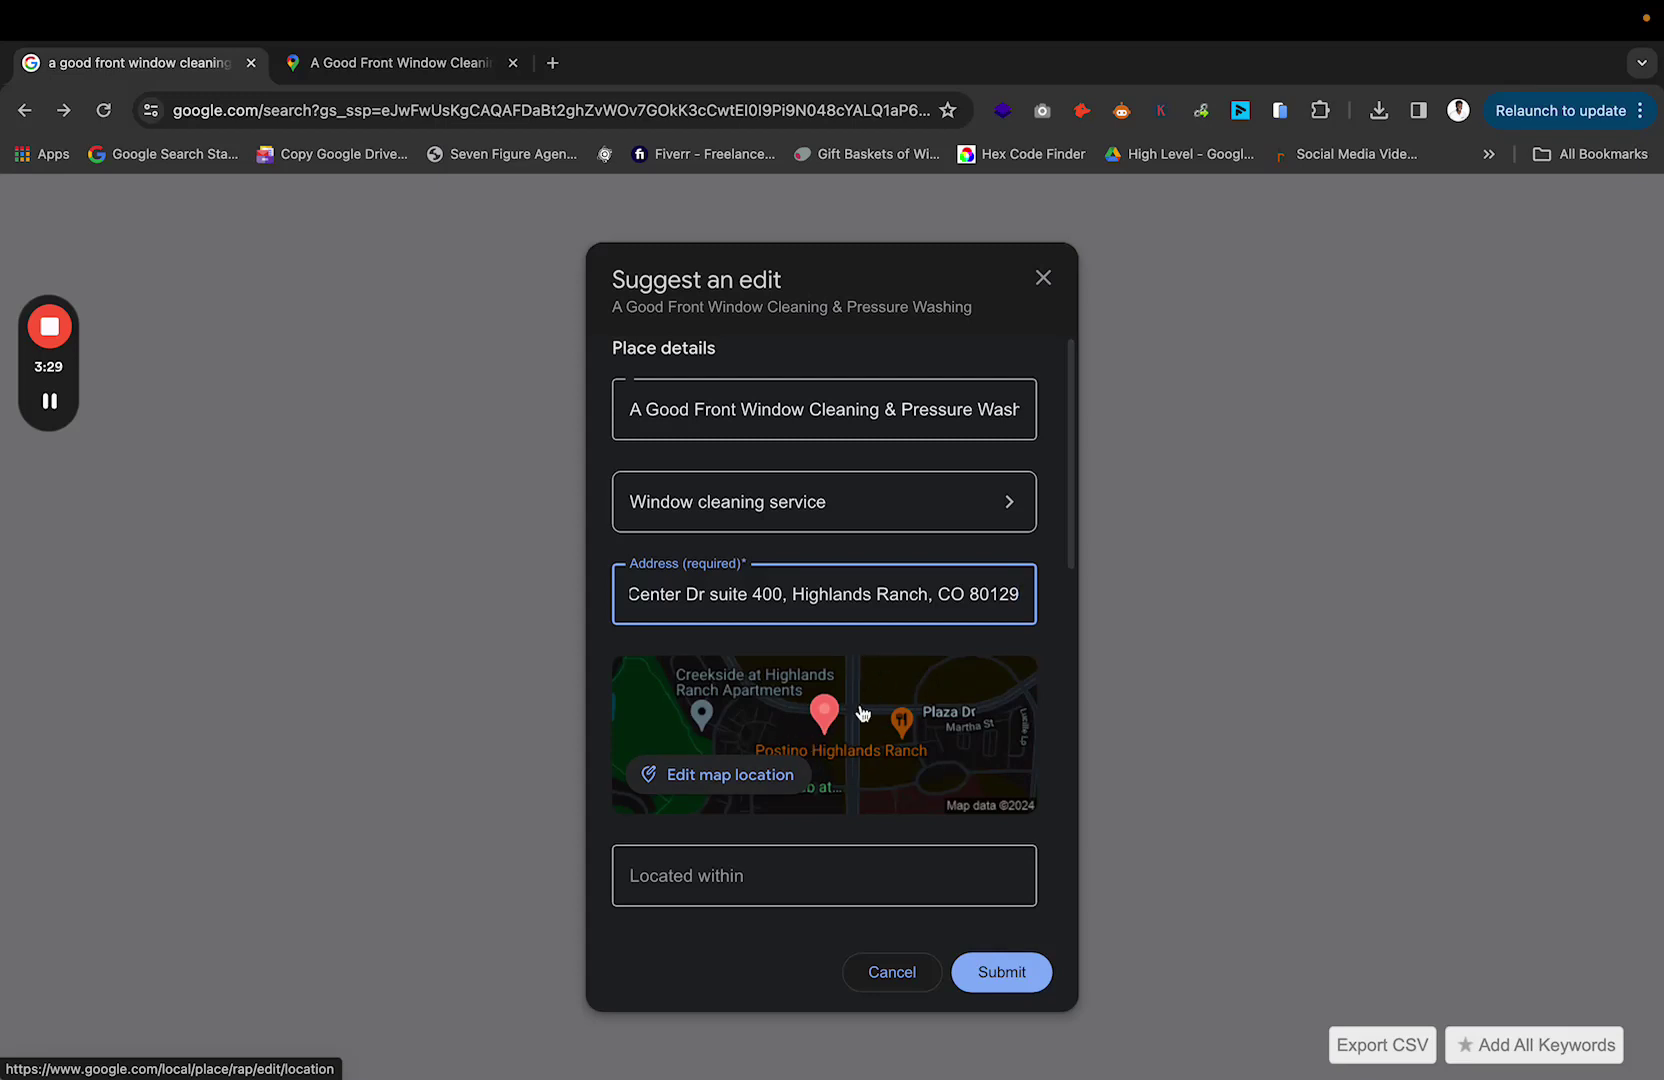
left_click(1002, 978)
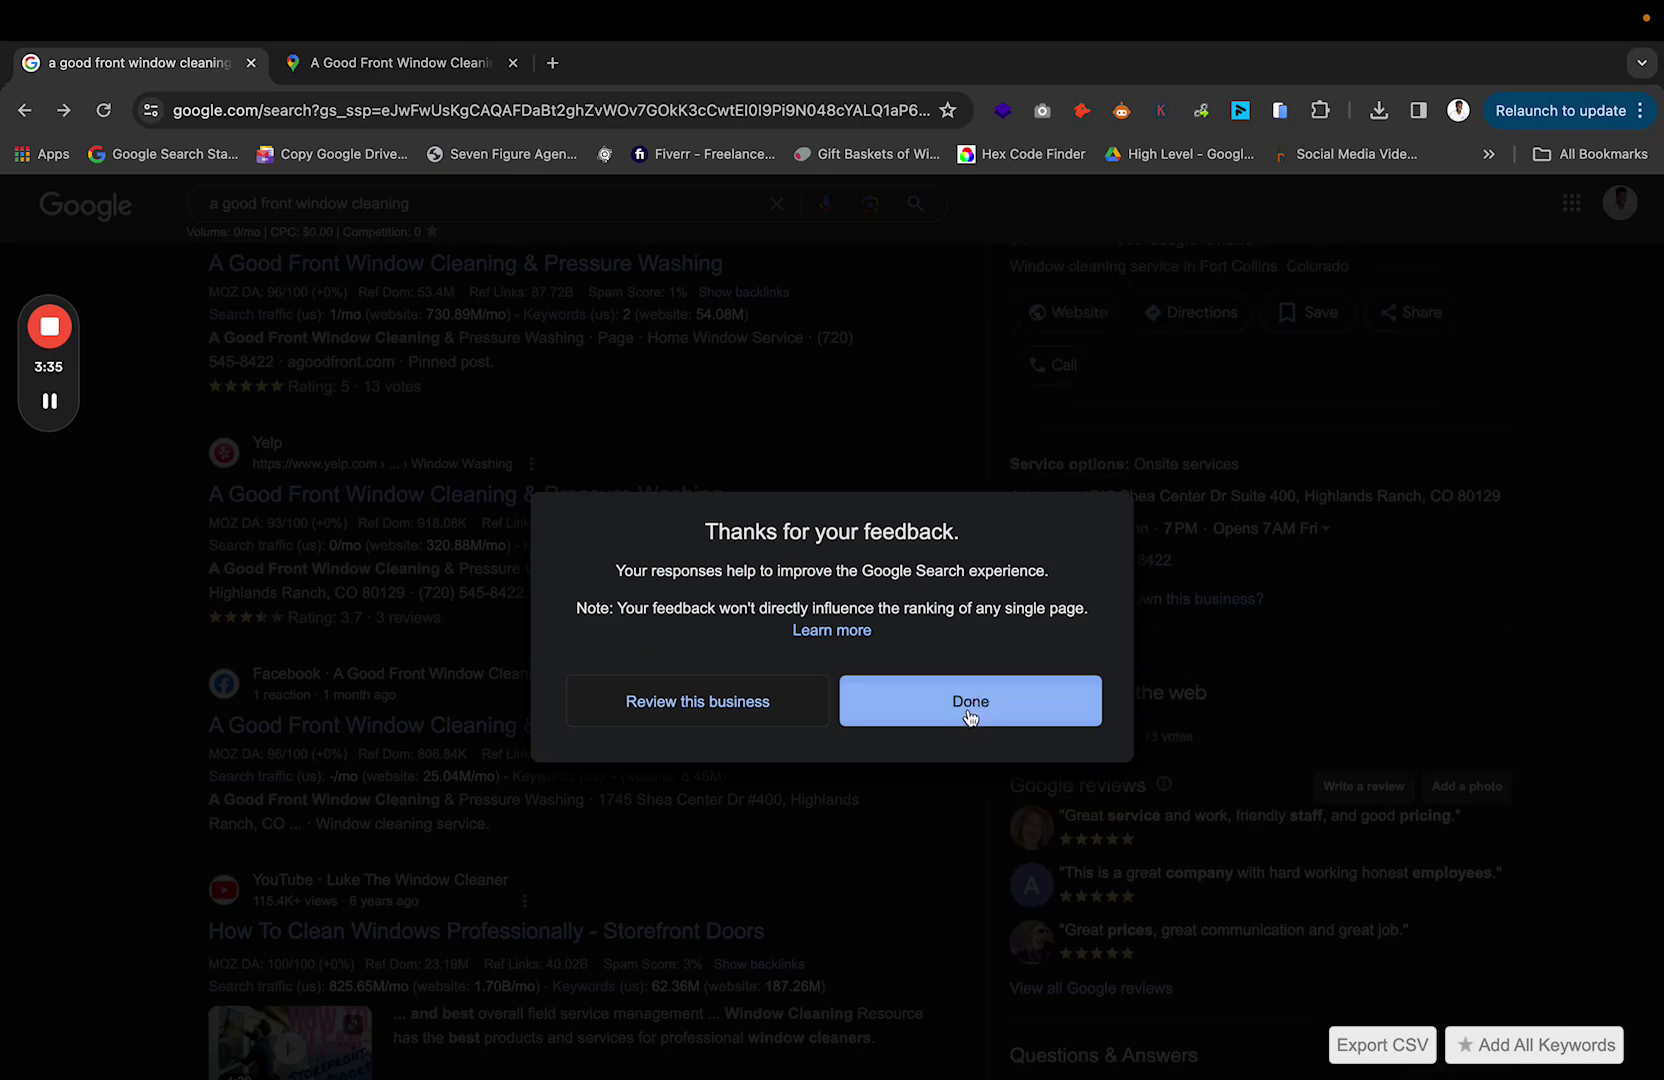
left_click(968, 716)
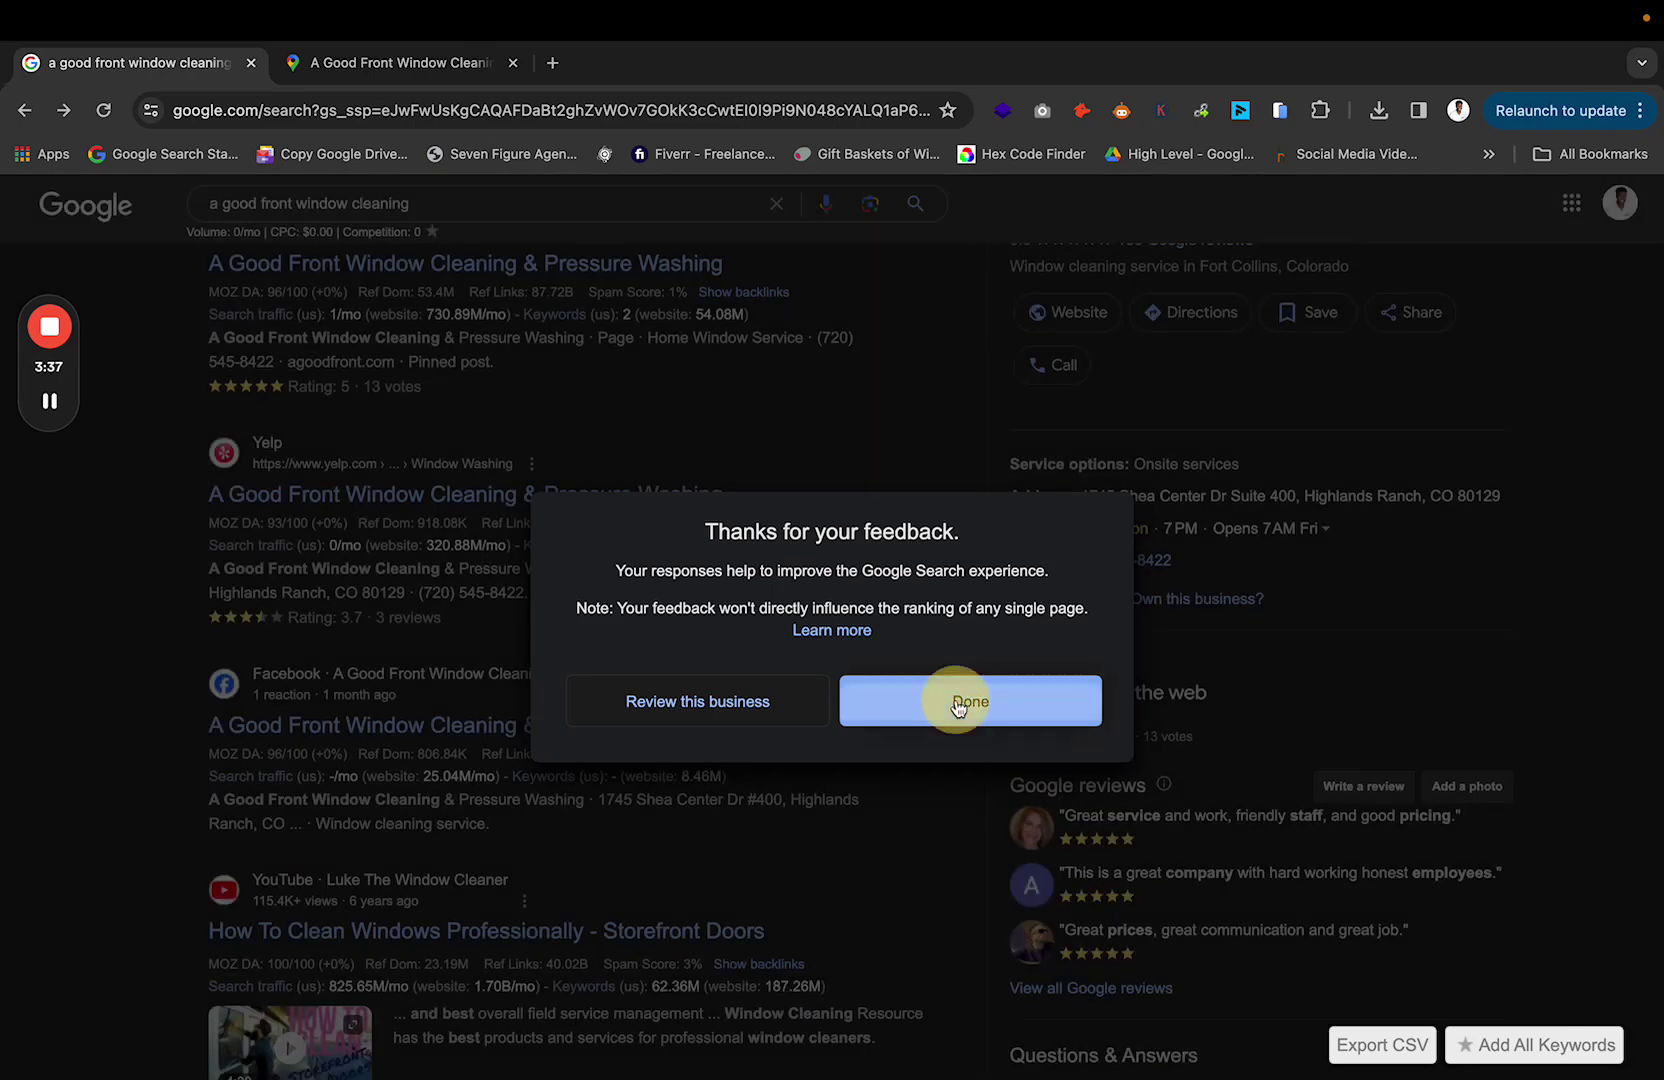
Step: Reload the search results page and scroll back to the business panel
scroll(670, 185, "up", 10)
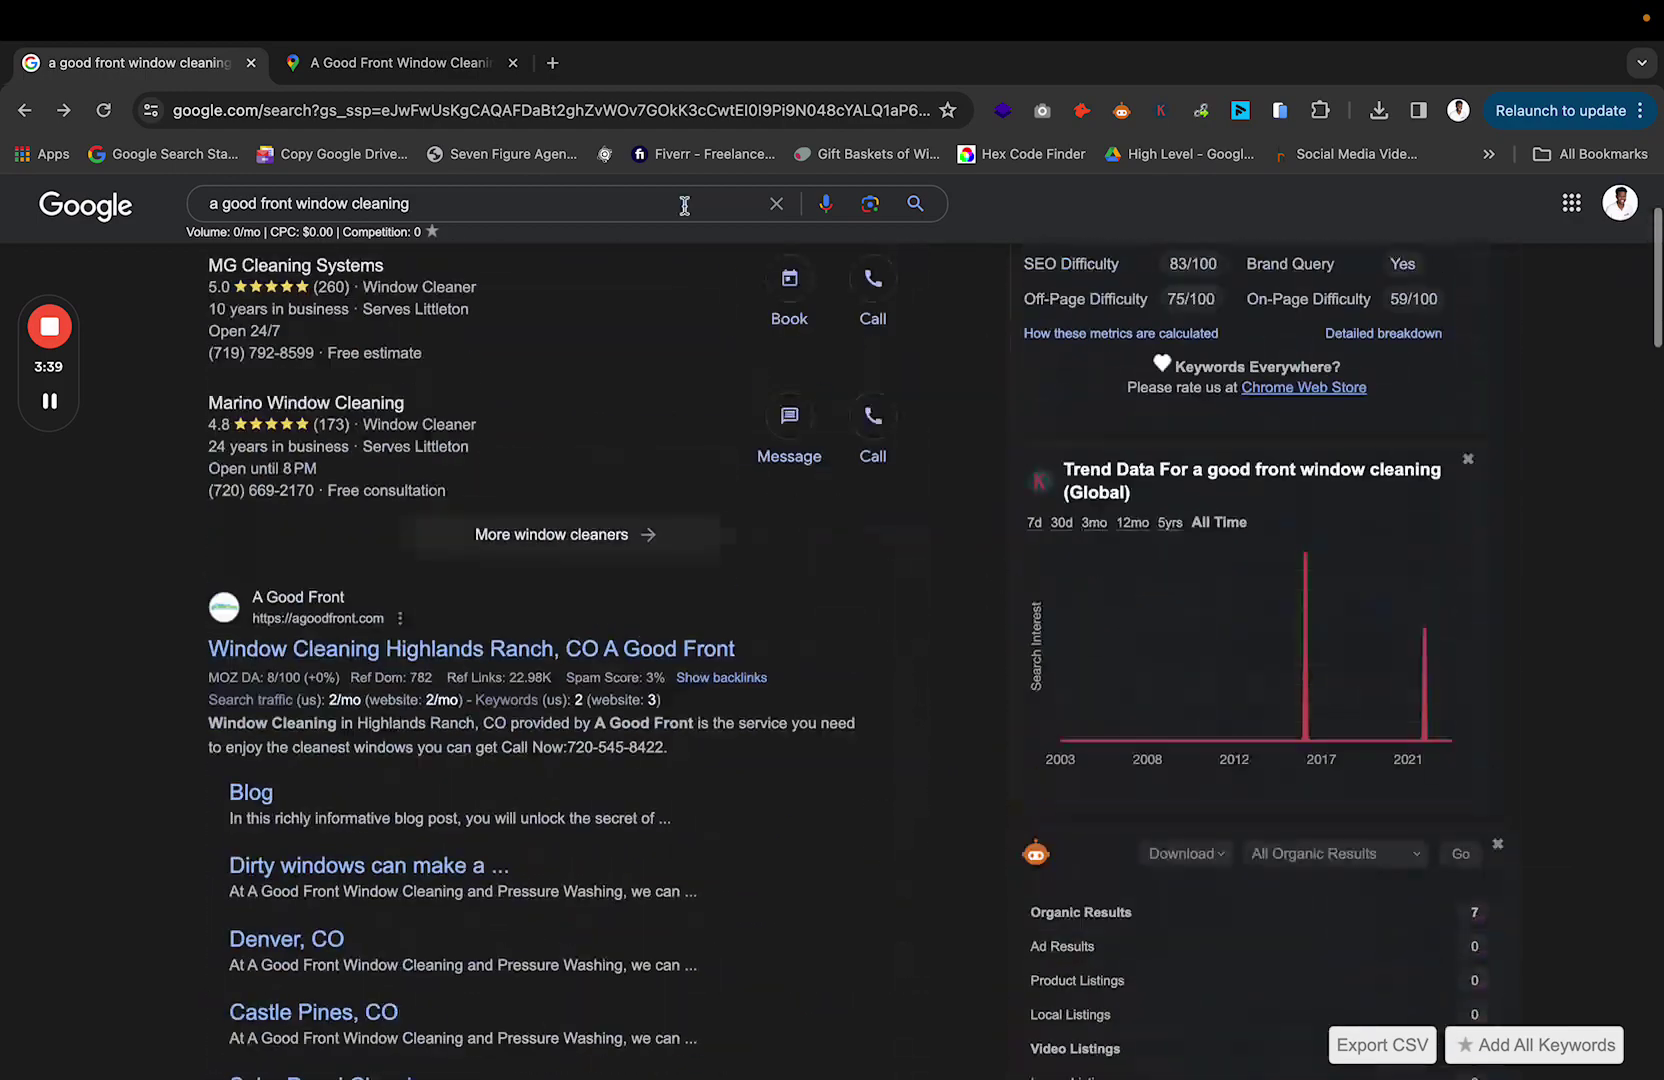
left_click(608, 108)
key("Return")
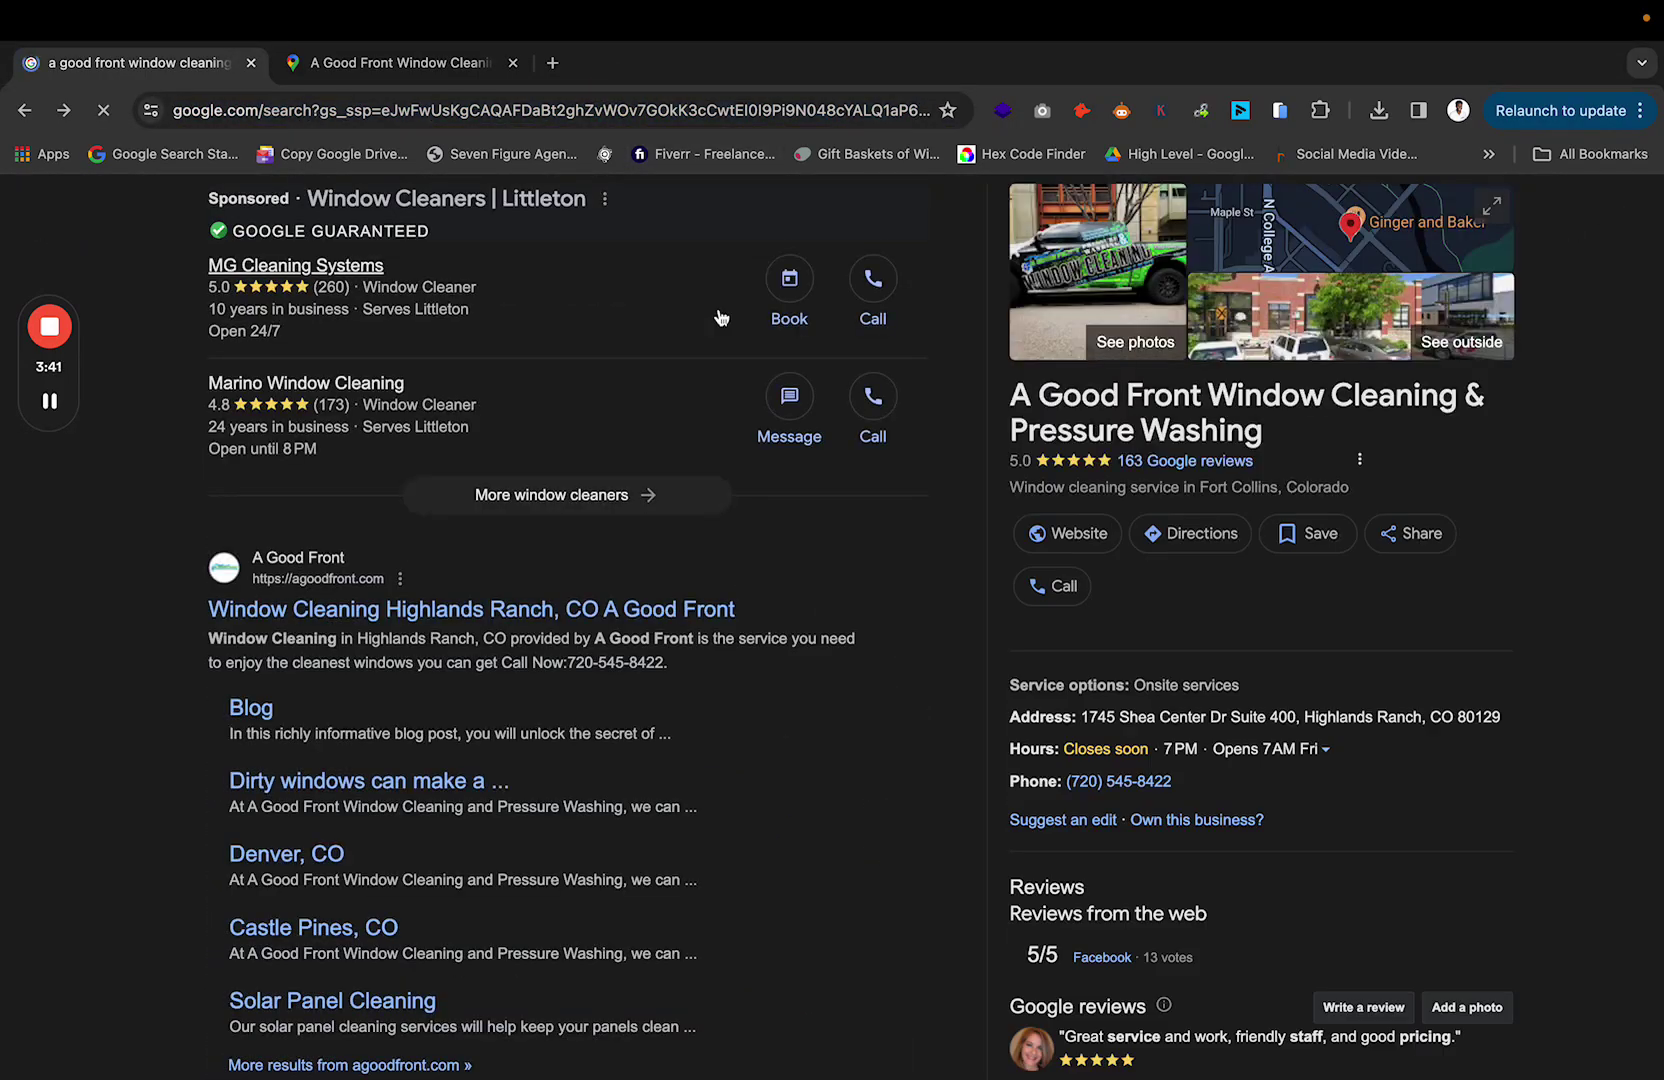
scroll(762, 492, "down", 10)
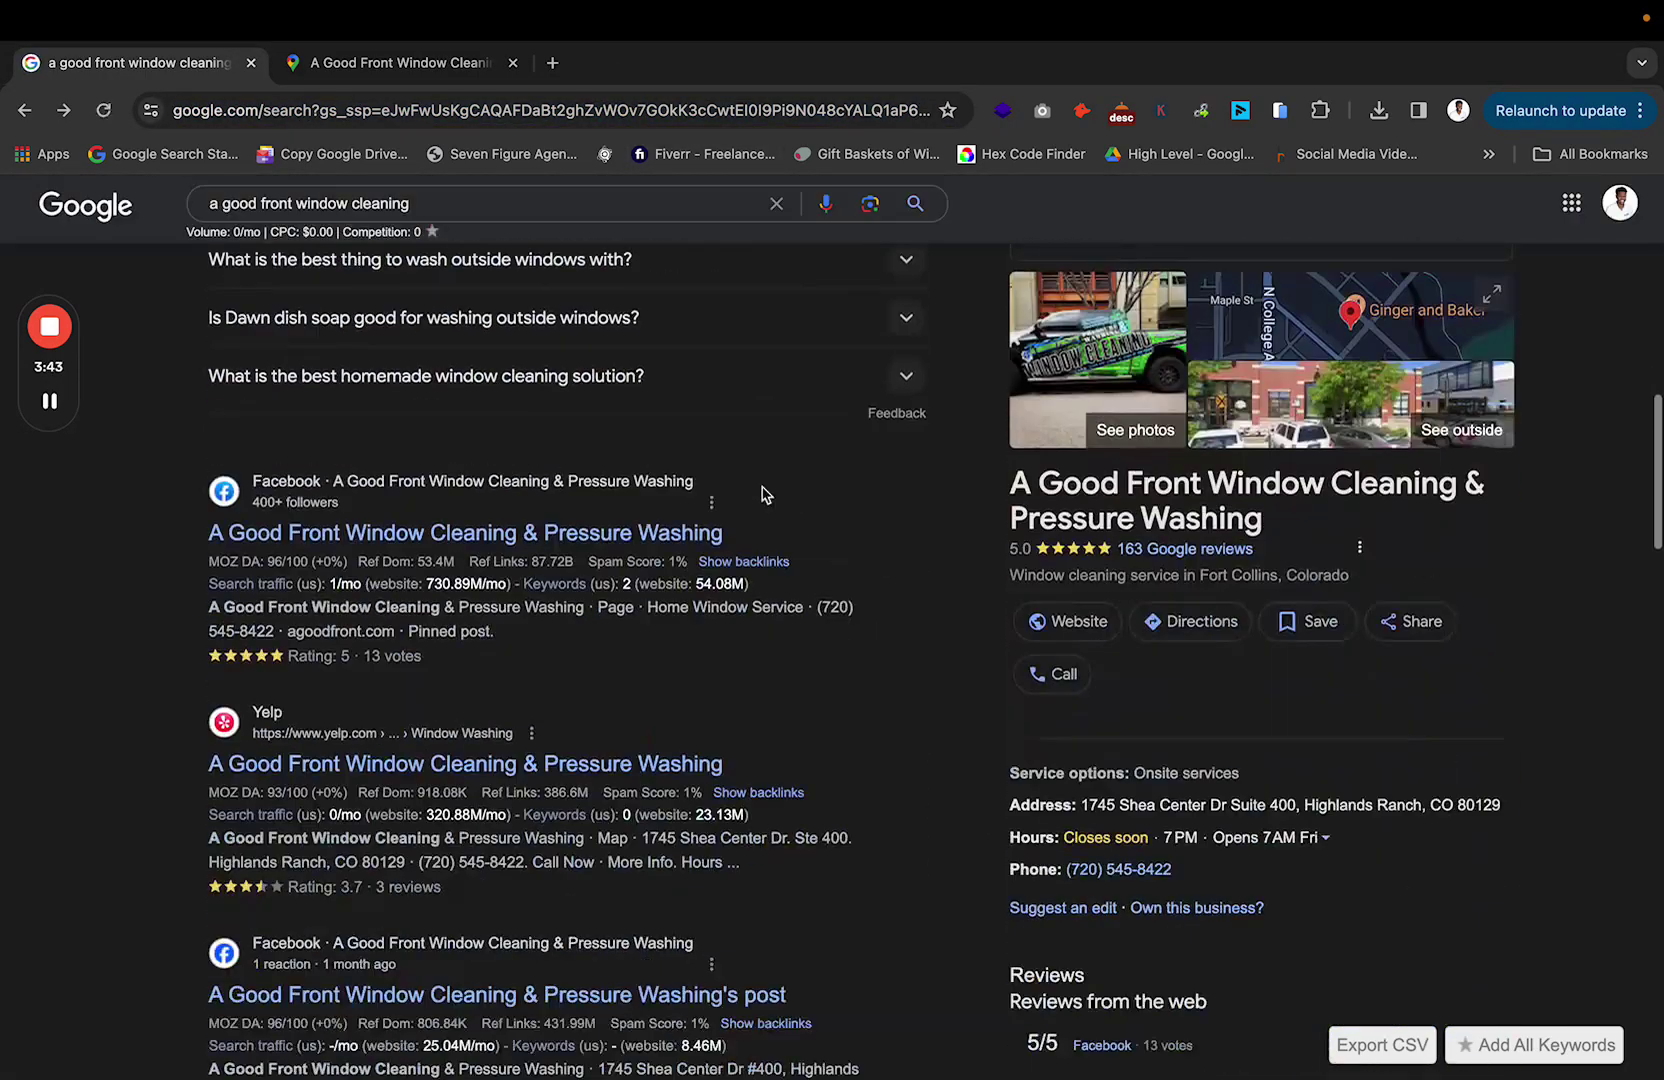
scroll(780, 560, "down", 3)
Step: Start another edit suggestion and check the business's map location editor
left_click(1050, 585)
left_click(800, 607)
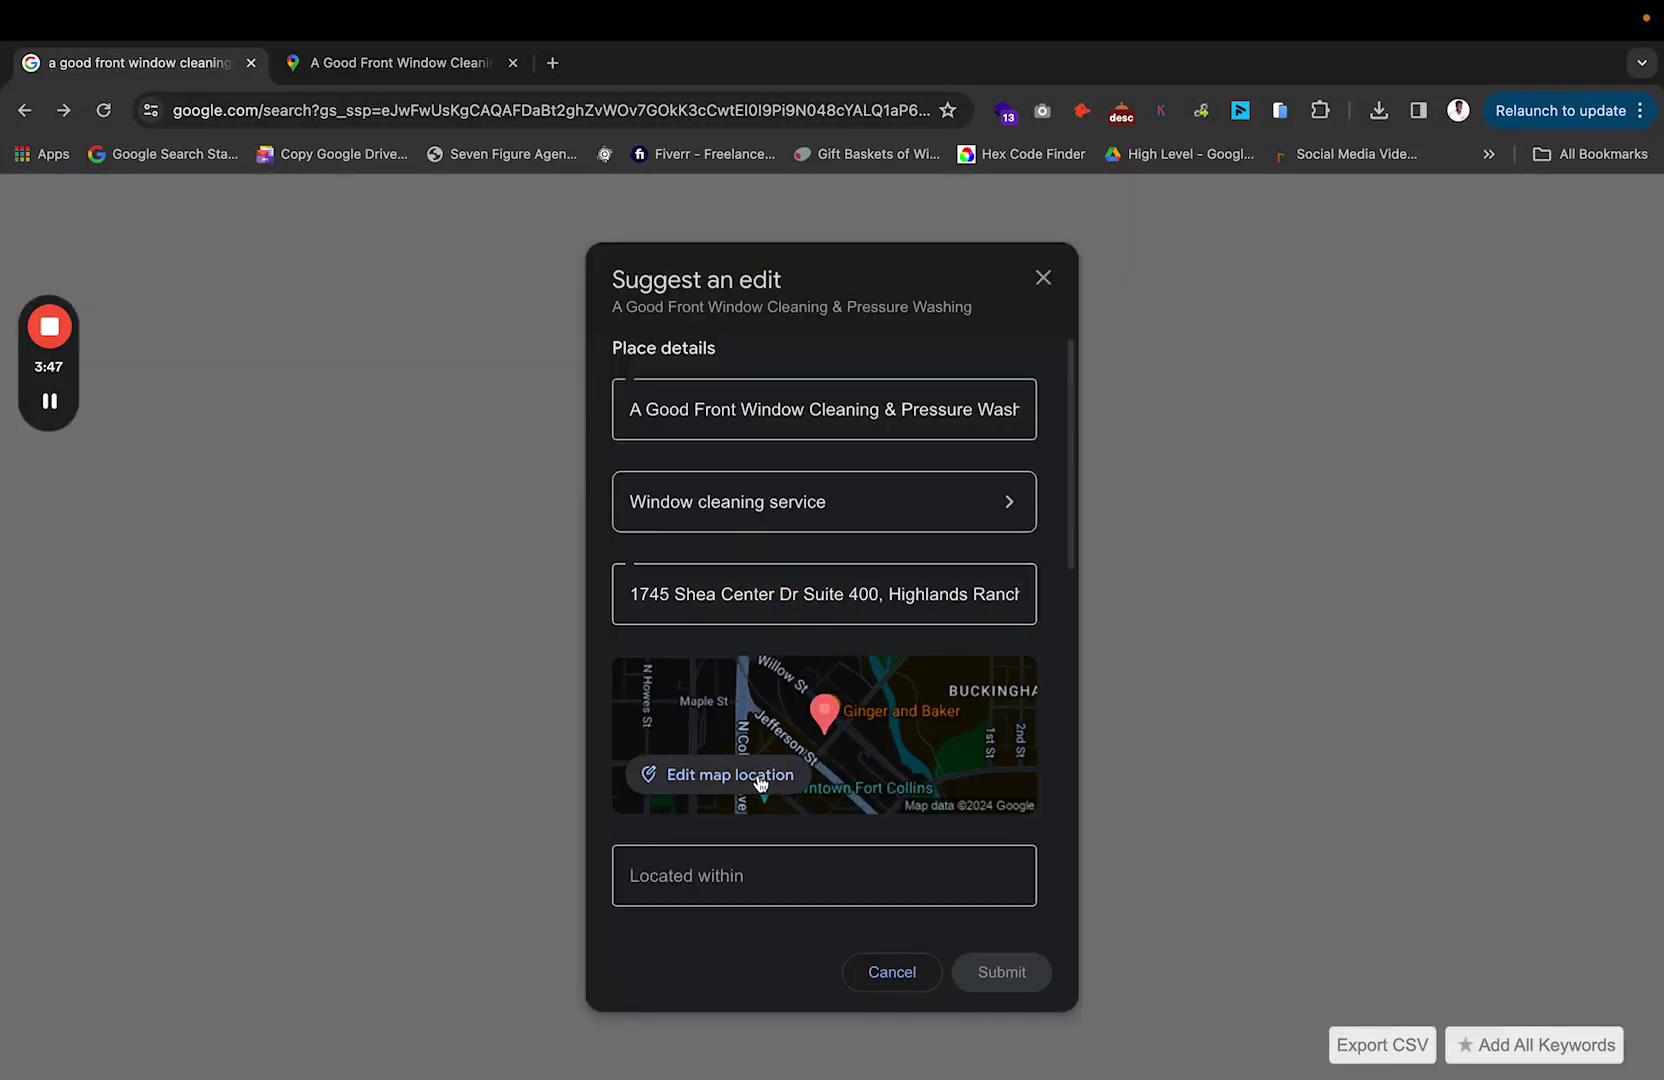
left_click(760, 783)
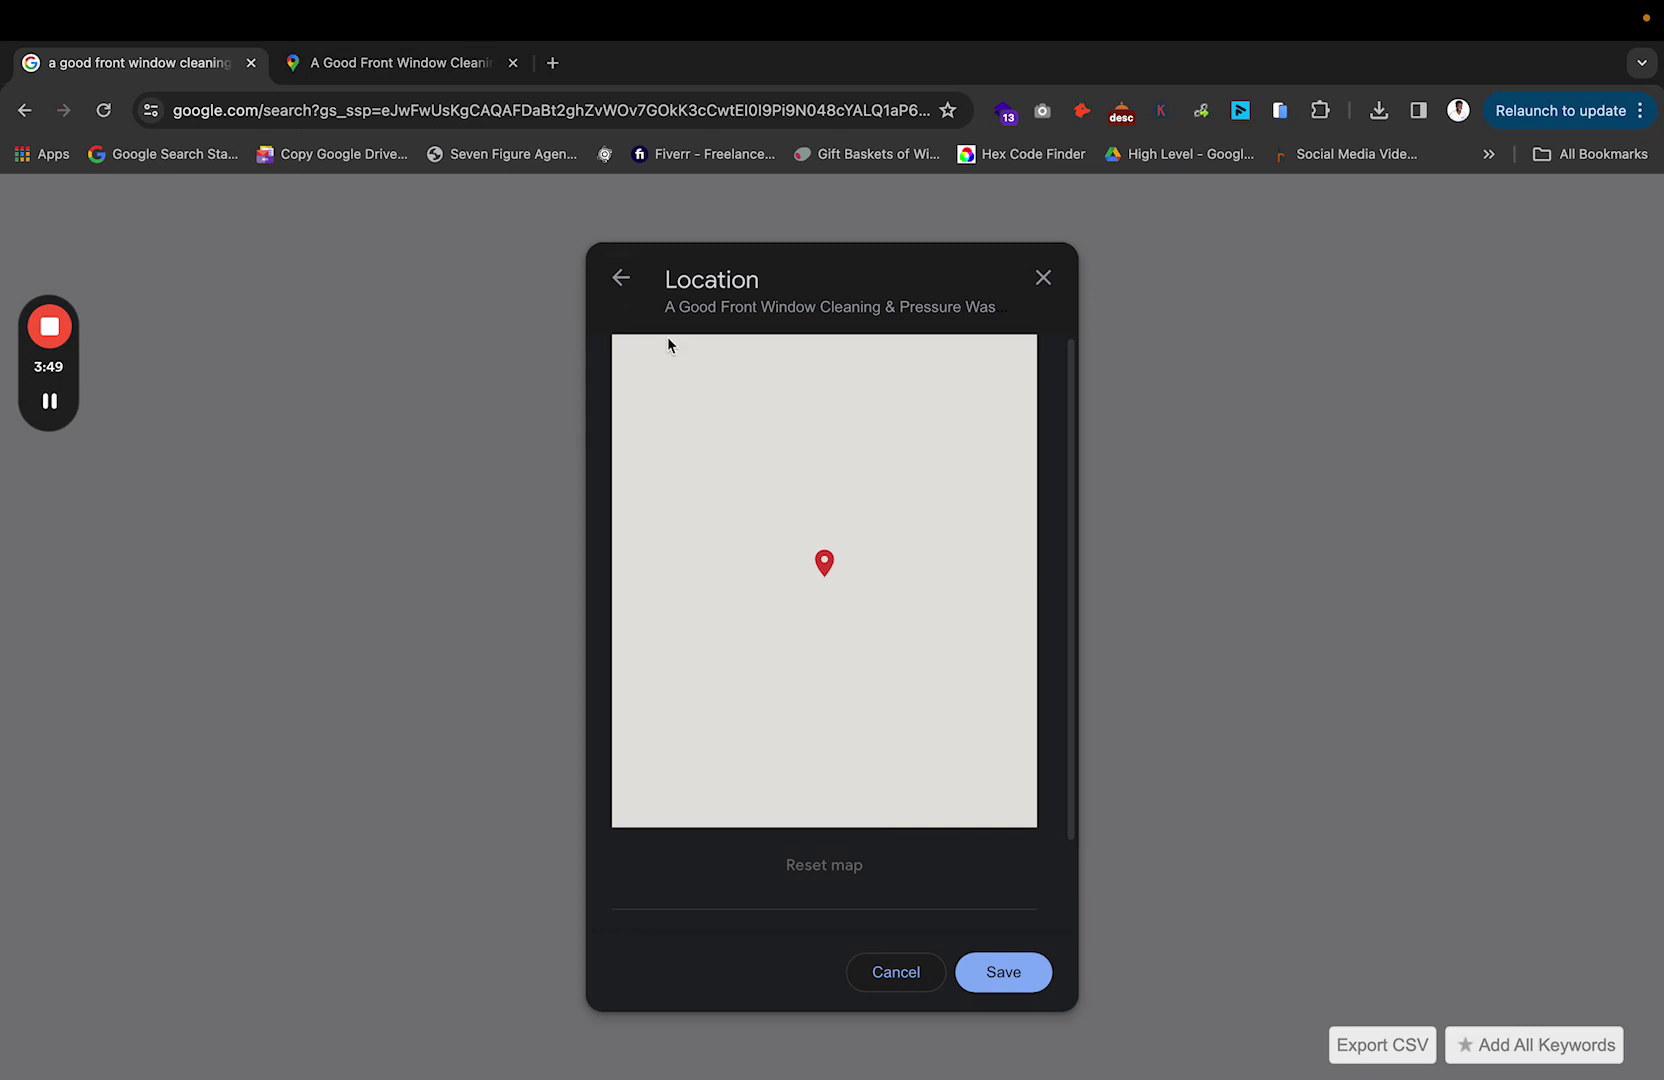
left_click(630, 282)
Step: Reselect the Highlands Ranch address suggestion, submit the edit, and close the feedback confirmation
left_click(785, 592)
left_click(787, 662)
left_click(998, 975)
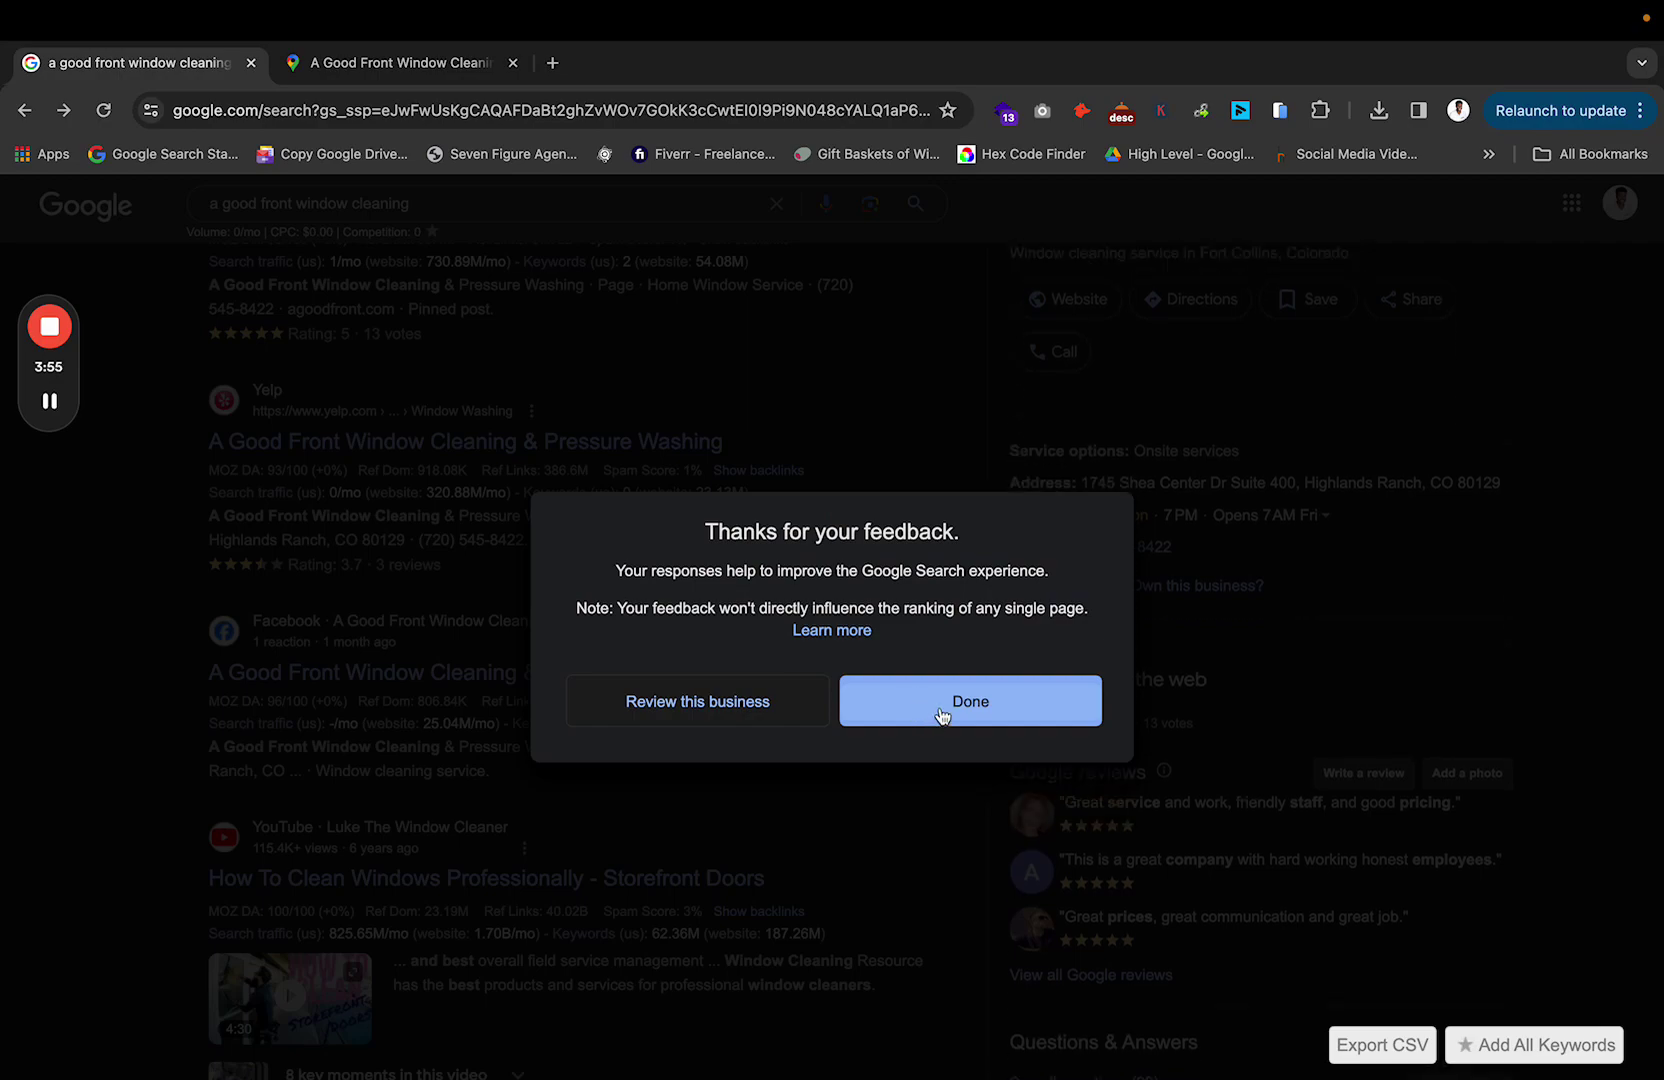
left_click(942, 713)
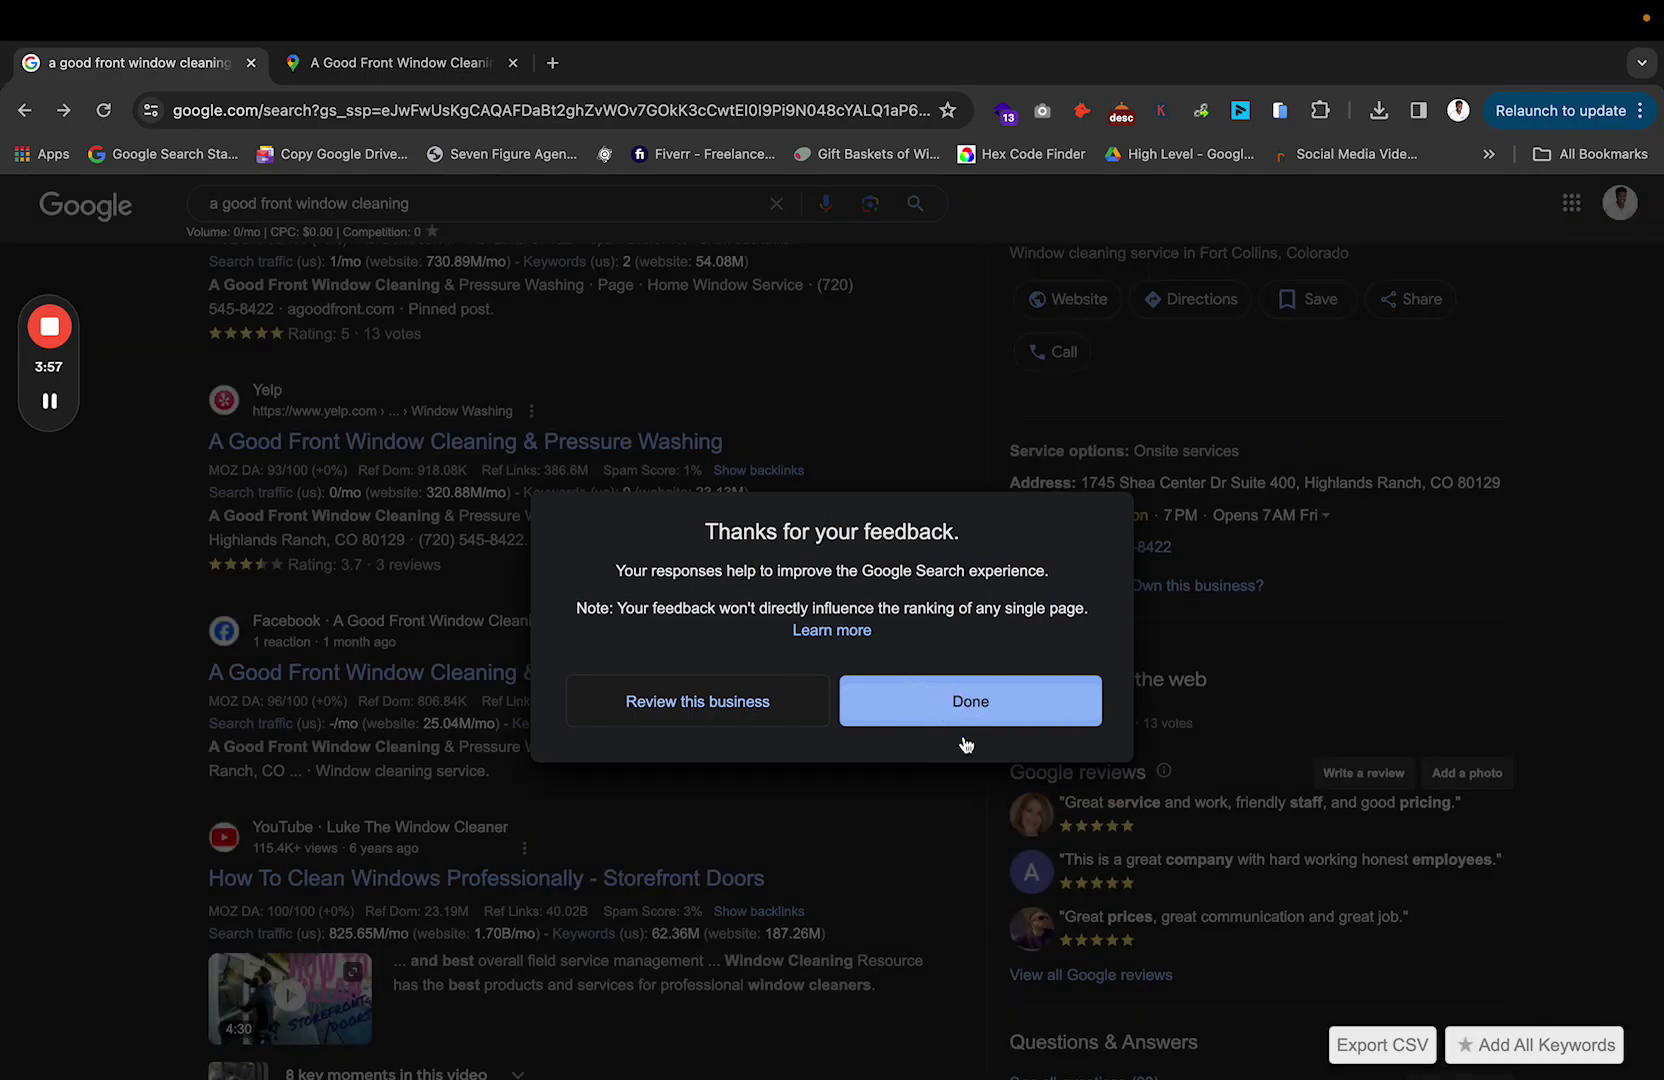
left_click(970, 702)
scroll(958, 630, "up", 3)
scroll(958, 630, "up", 5)
Step: Open Gmail in a new browser tab and go to its inbox
key("super+t")
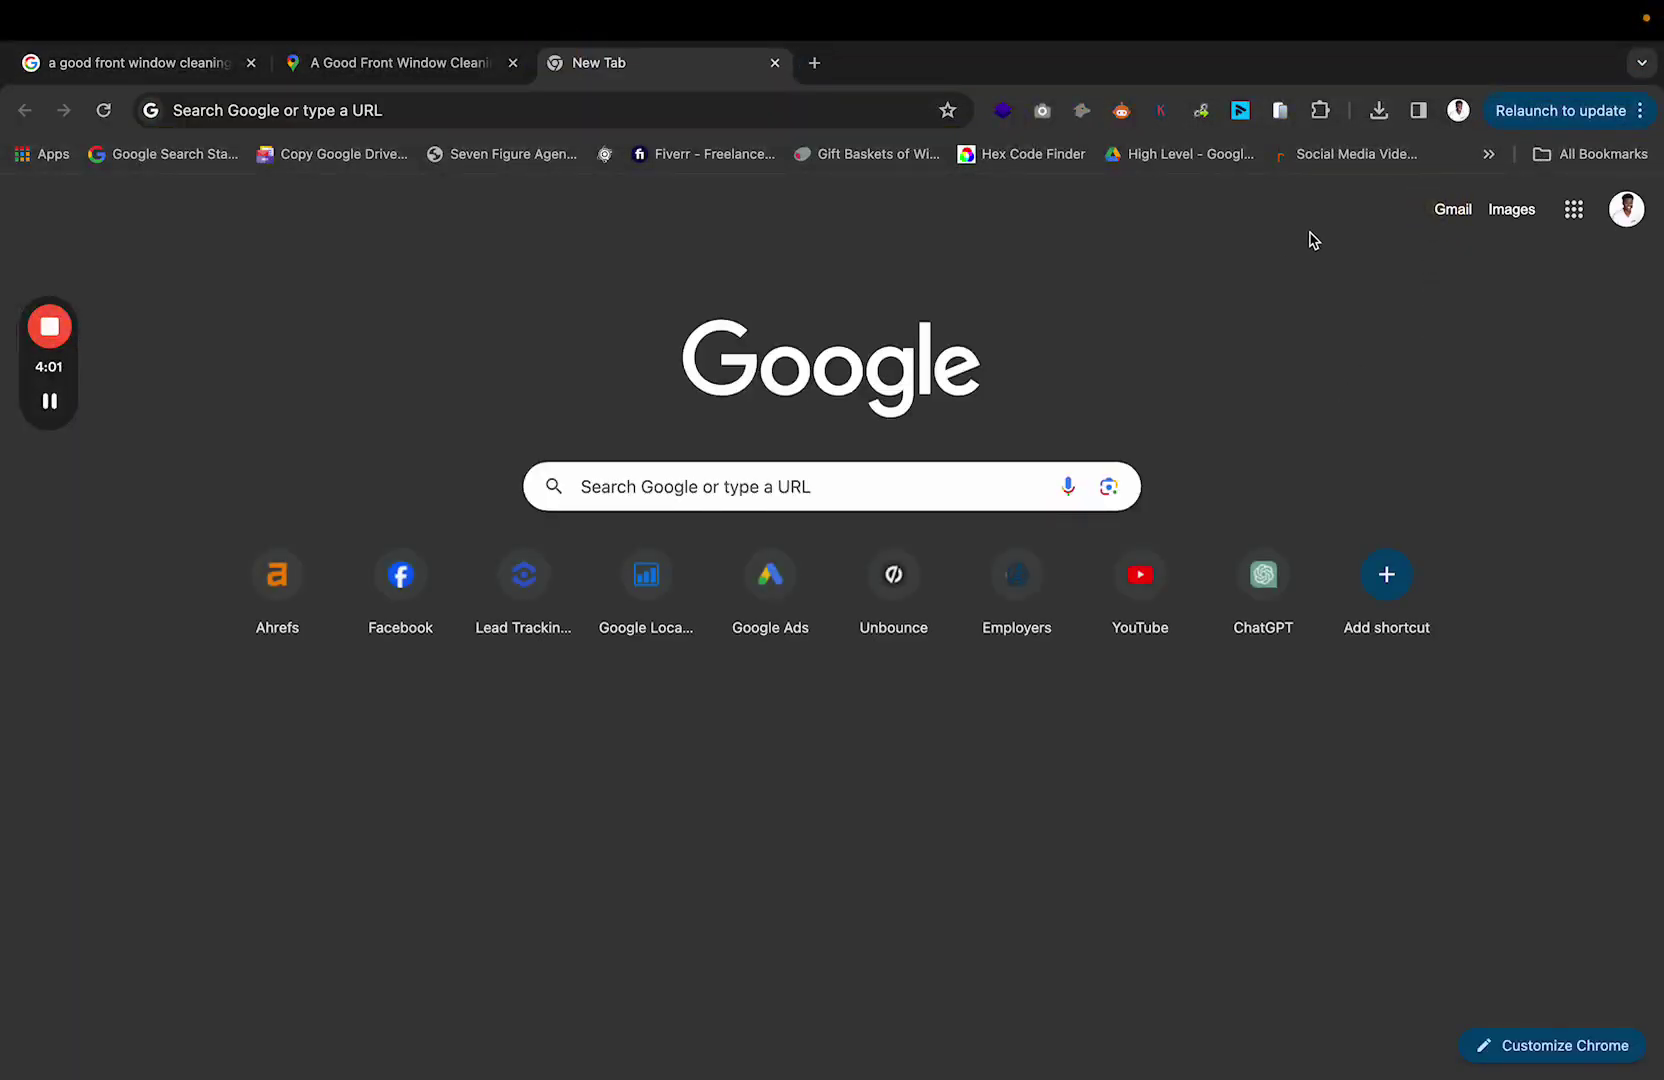
left_click(1440, 211)
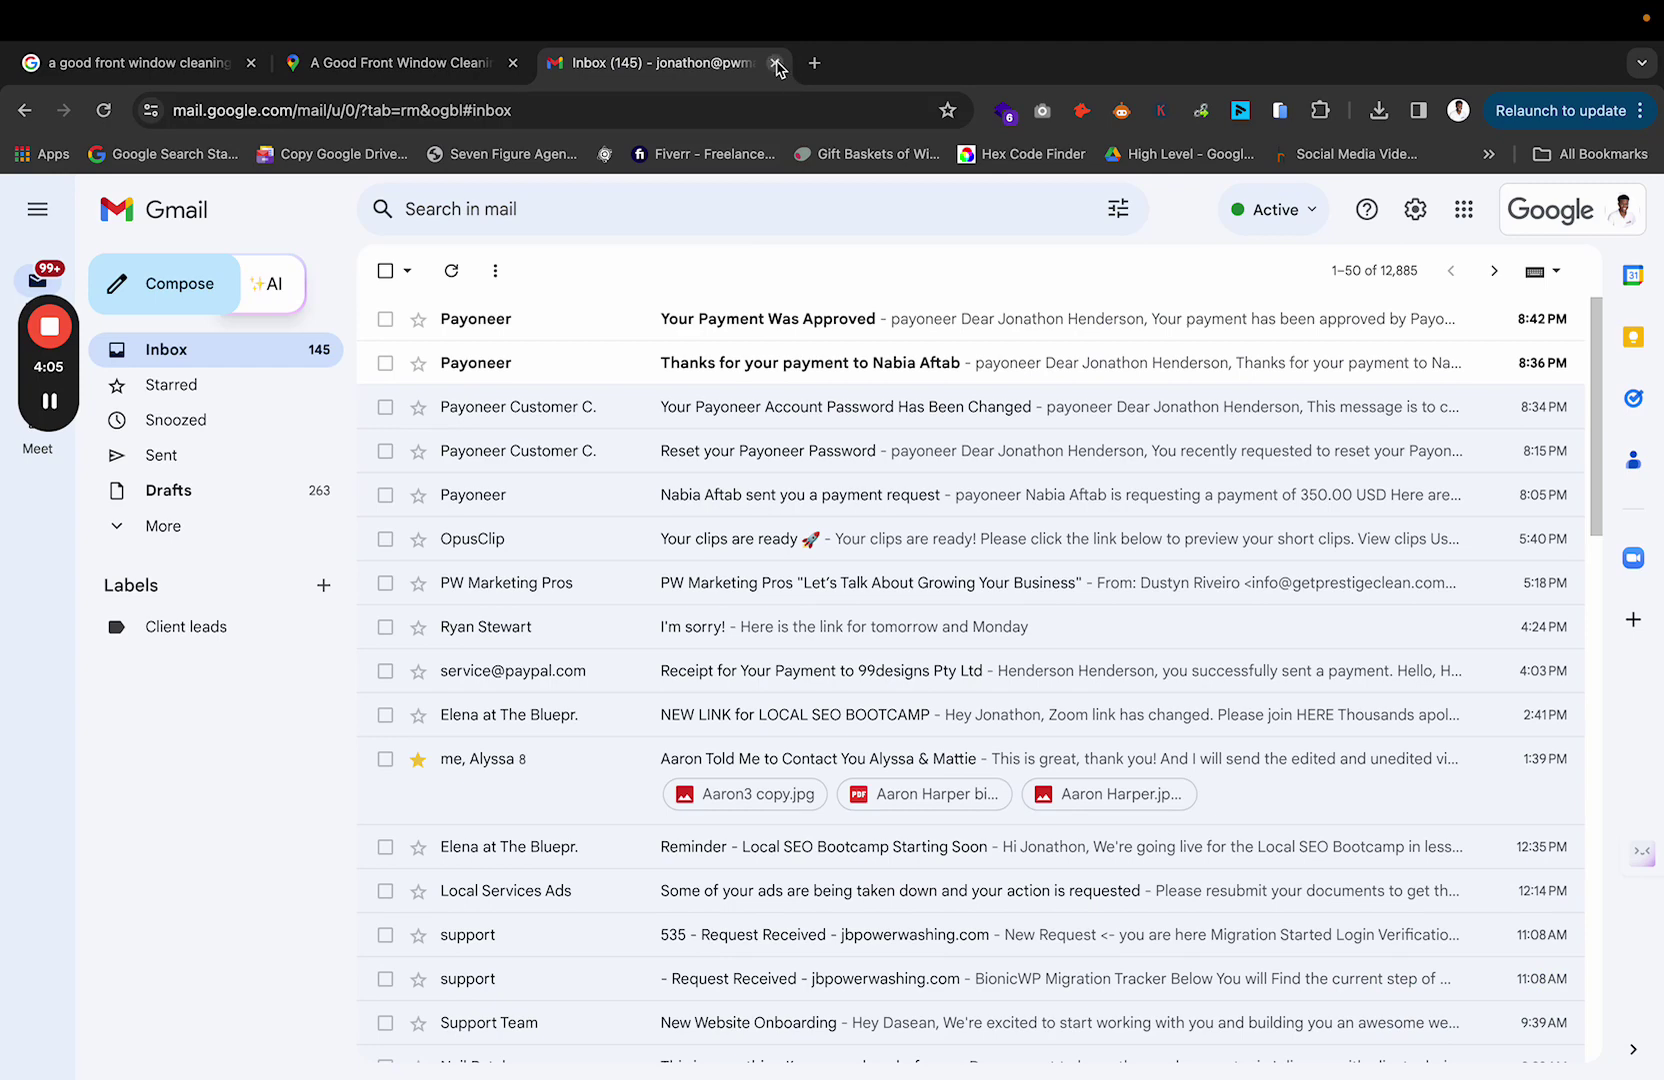
left_click(777, 66)
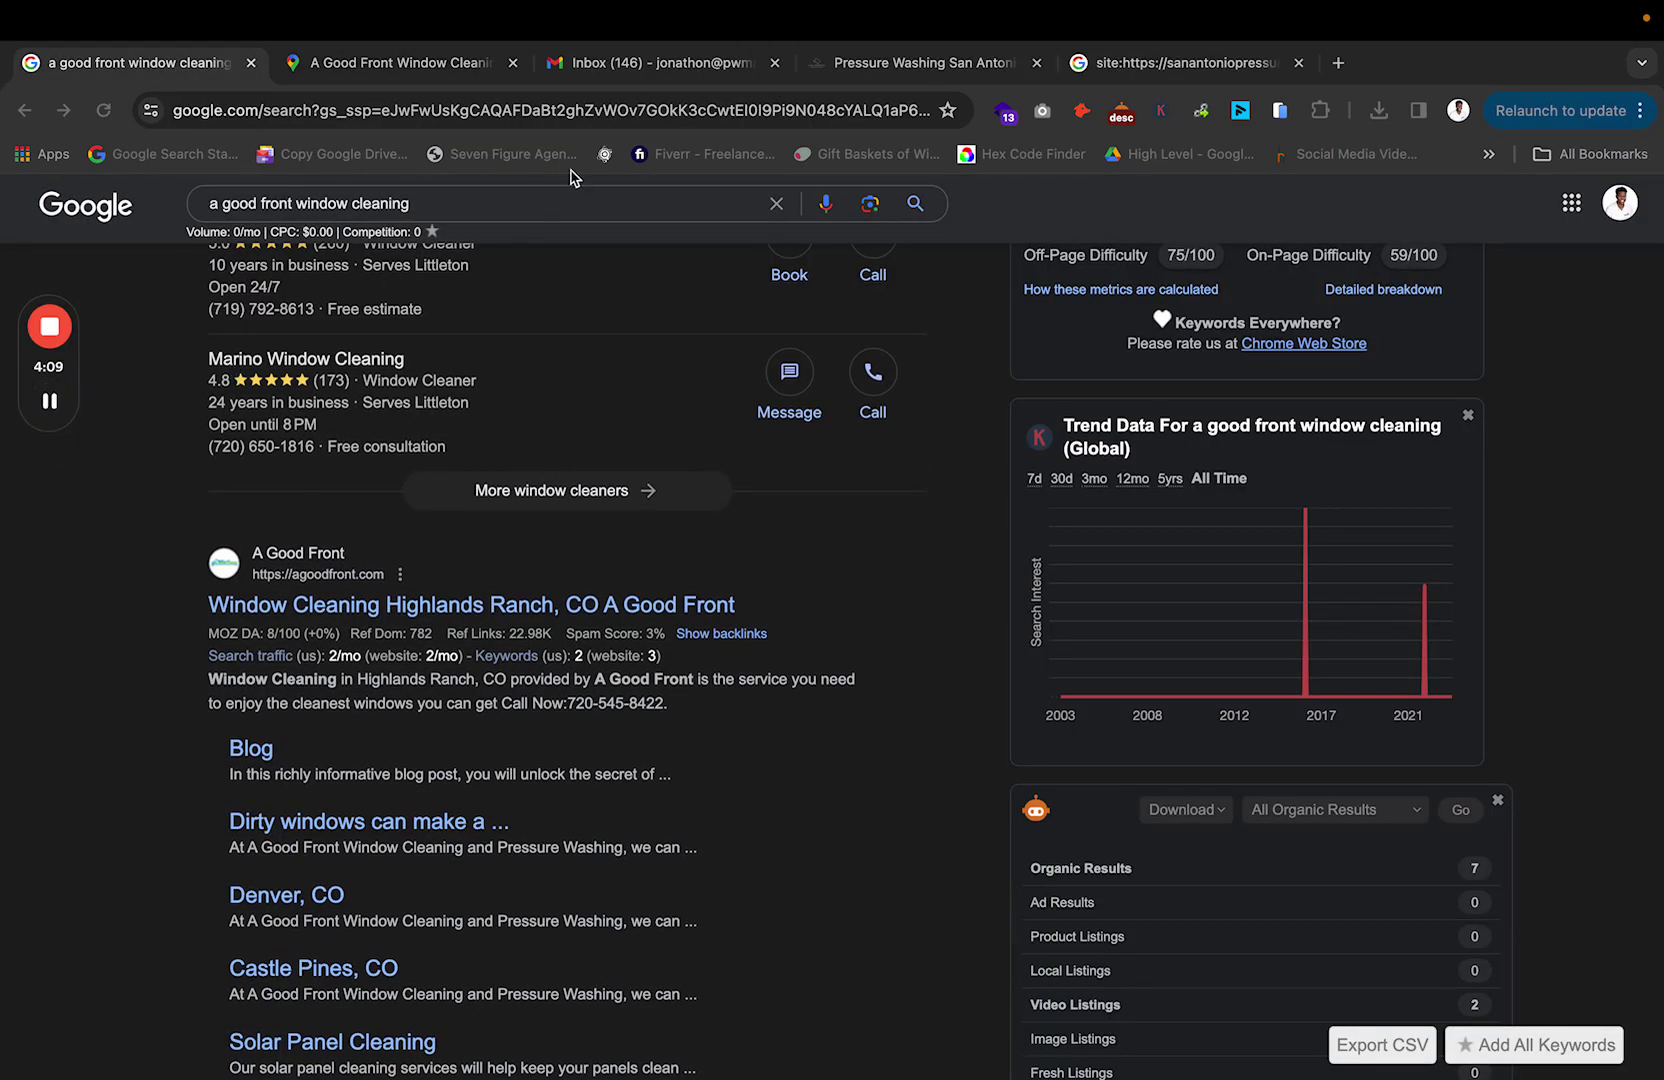
left_click(710, 70)
Step: Open and read Google Maps' 'Published: Your edit' email for A Good Front Window Cleaning
left_click(683, 312)
scroll(944, 673, "down", 1)
scroll(839, 672, "up", 1)
triple_click(575, 337)
left_click(789, 356)
scroll(870, 610, "down", 7)
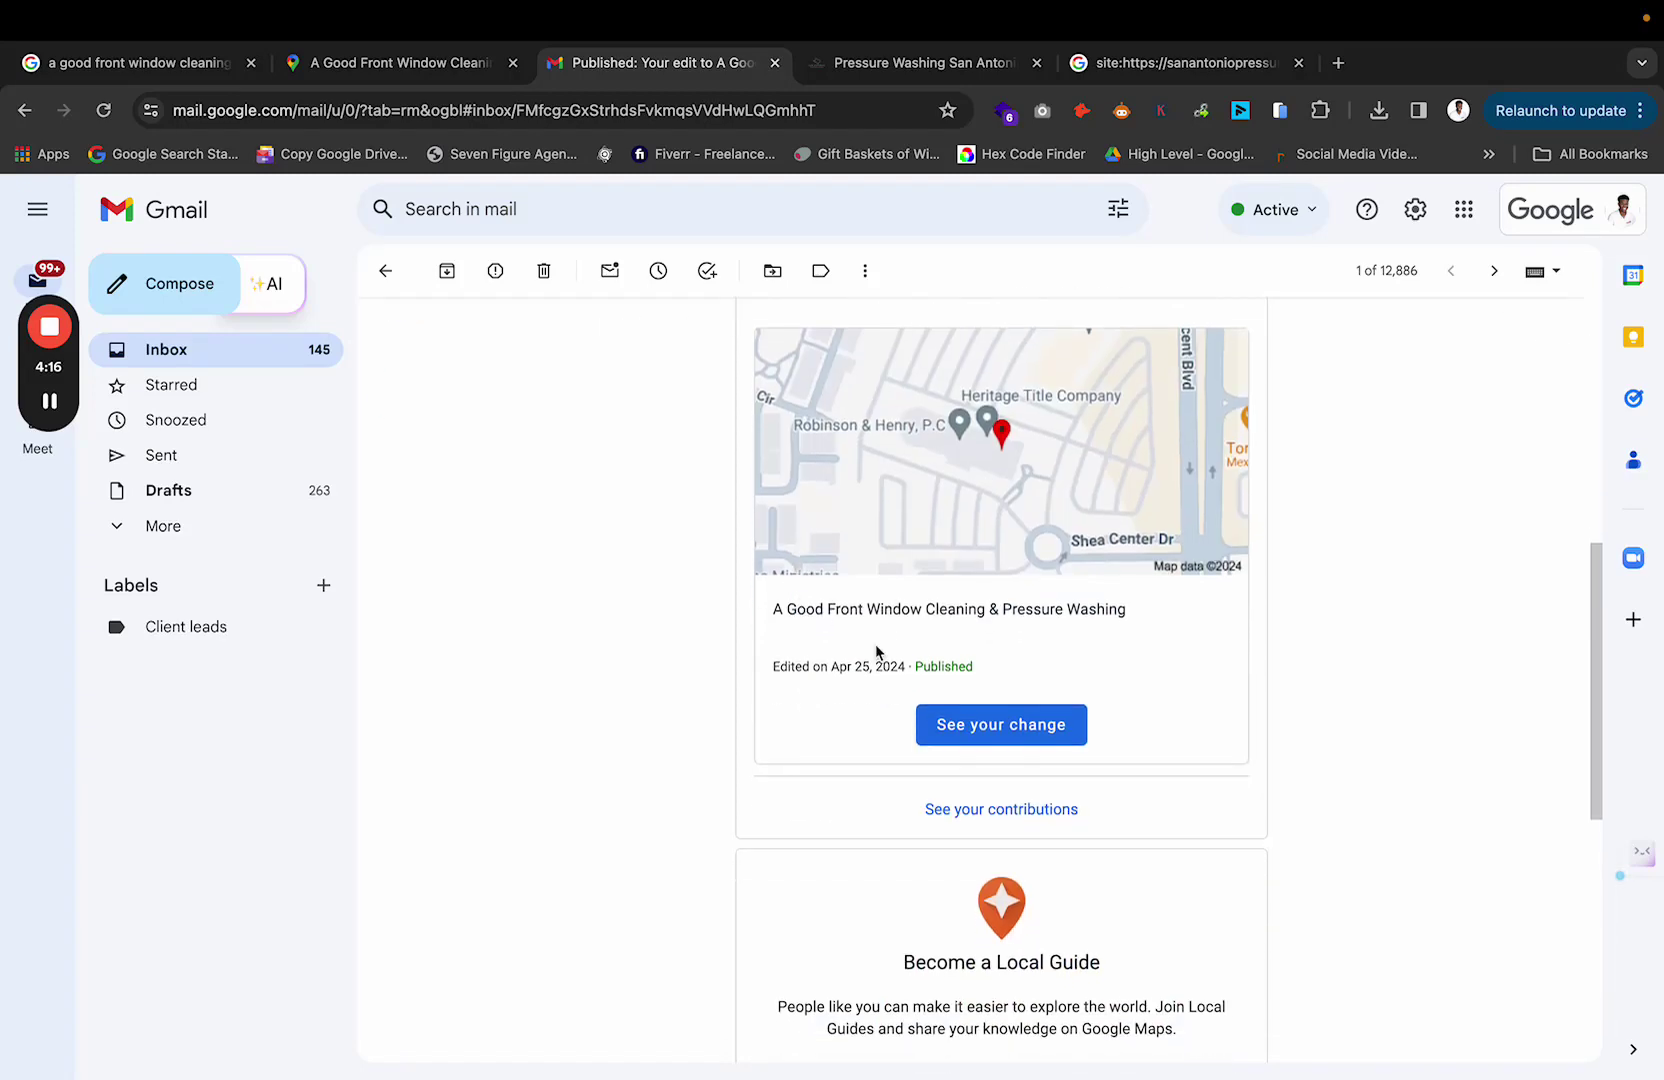
Step: Open the email's 'See your change' link in Google Maps and zoom out to find the pin still in Fort Collins
left_click(966, 726)
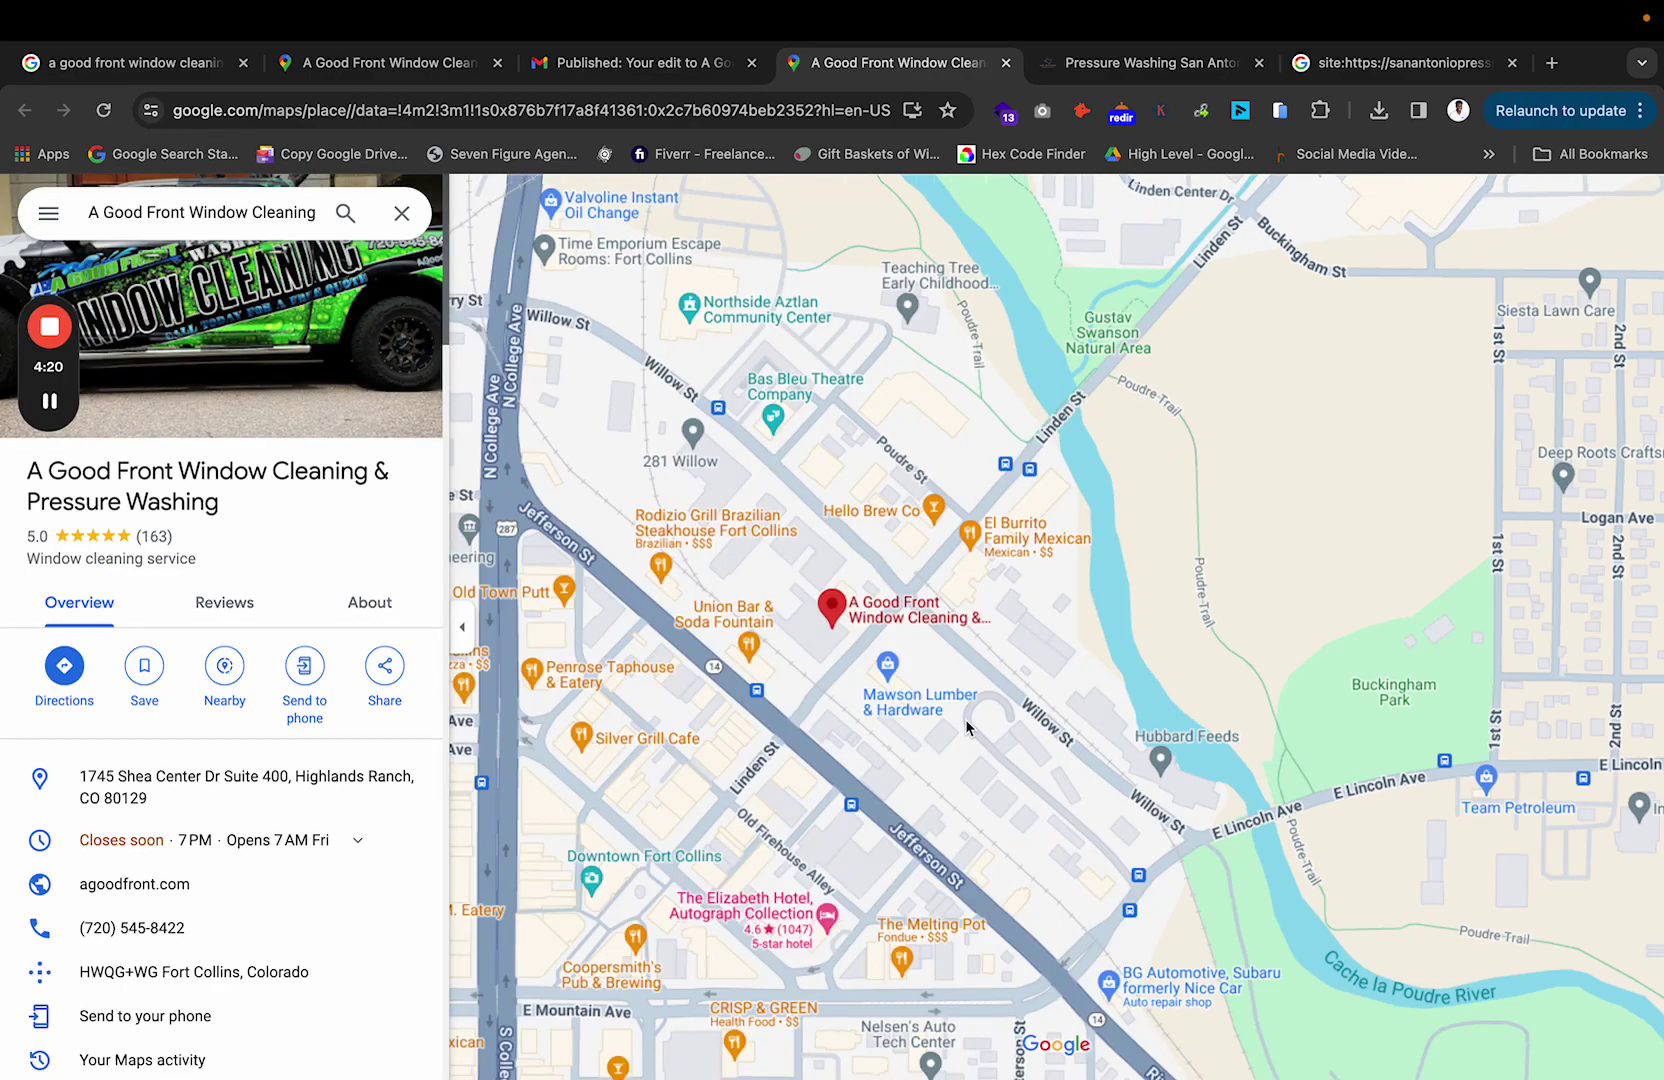
scroll(834, 603, "down", 6)
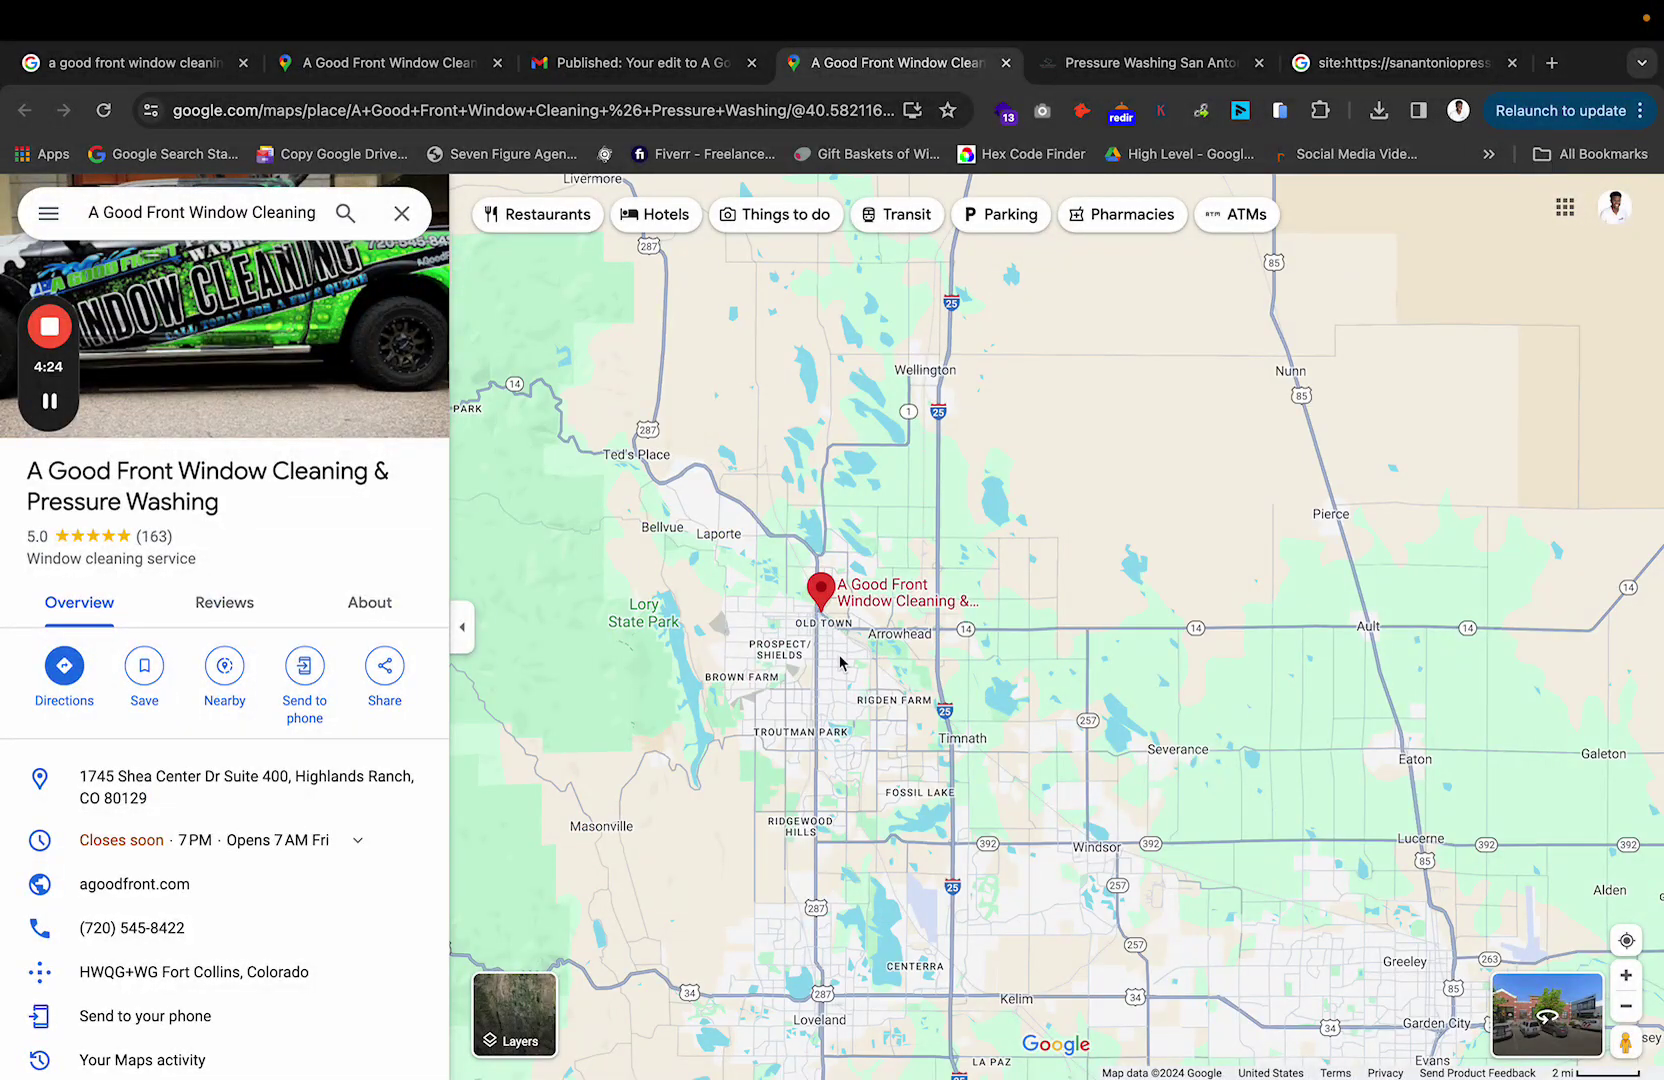
scroll(840, 662, "down", 4)
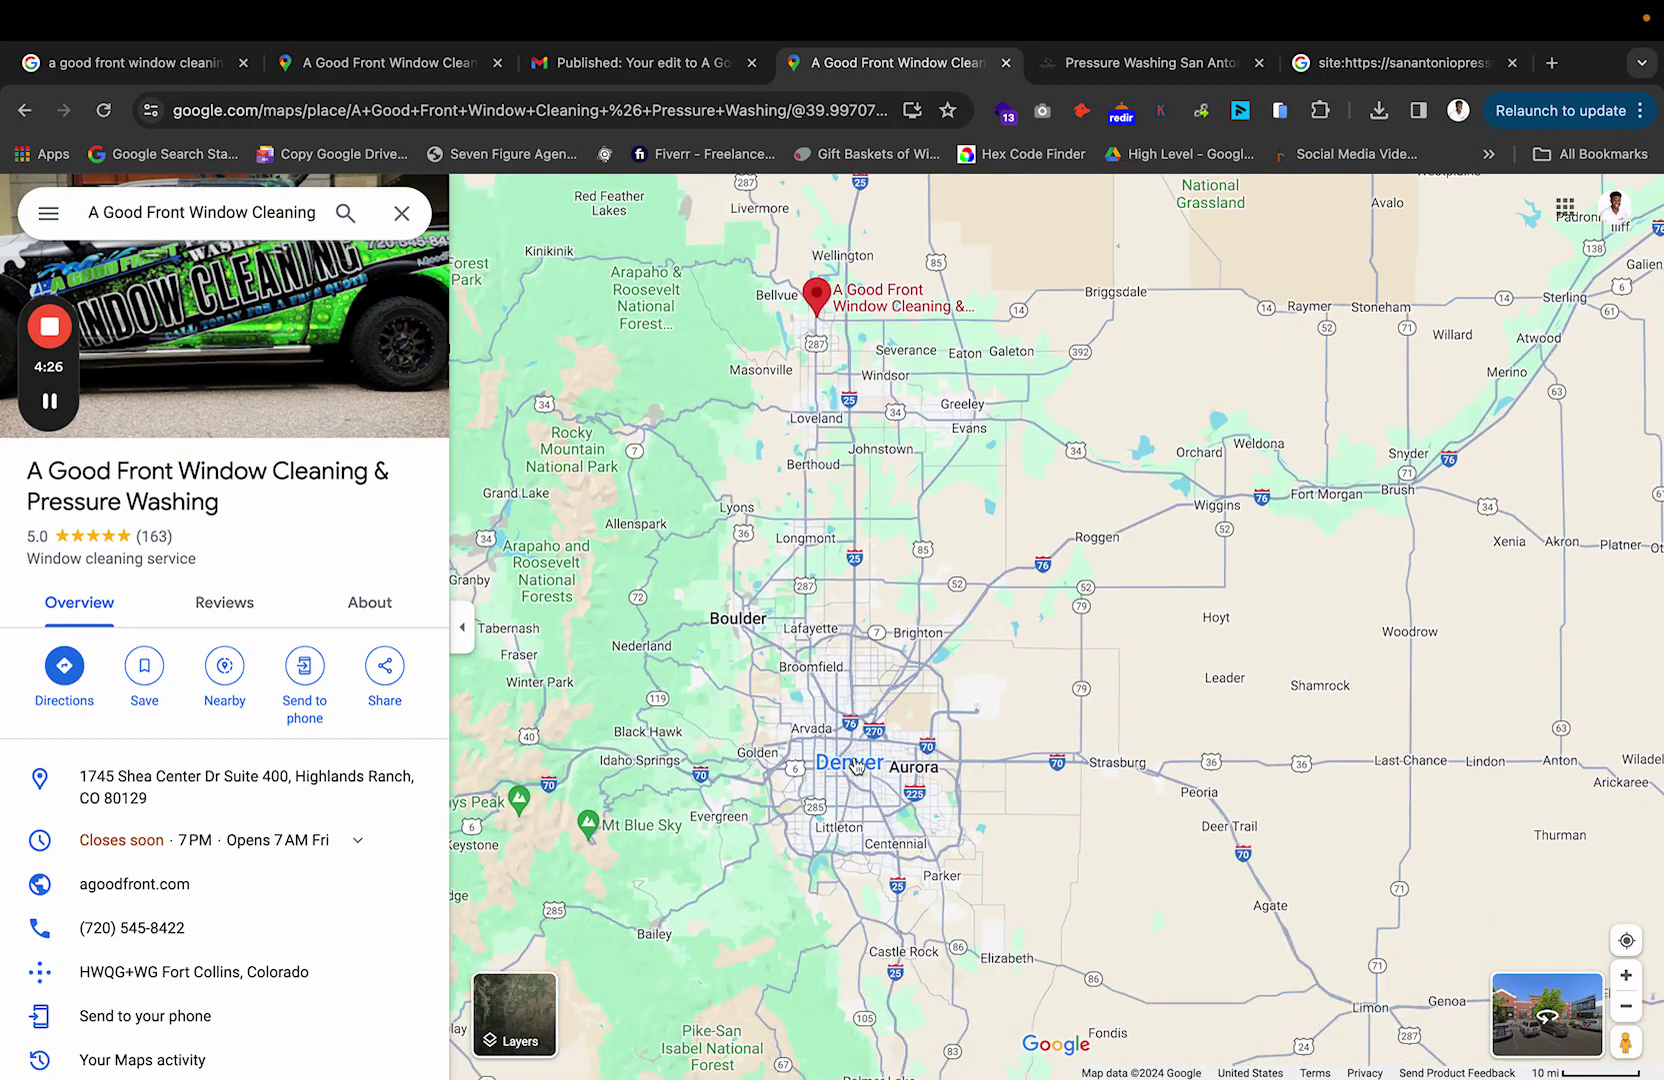
Step: Return to the confirmation email and close the unrelated pressure washing tab
left_click(680, 62)
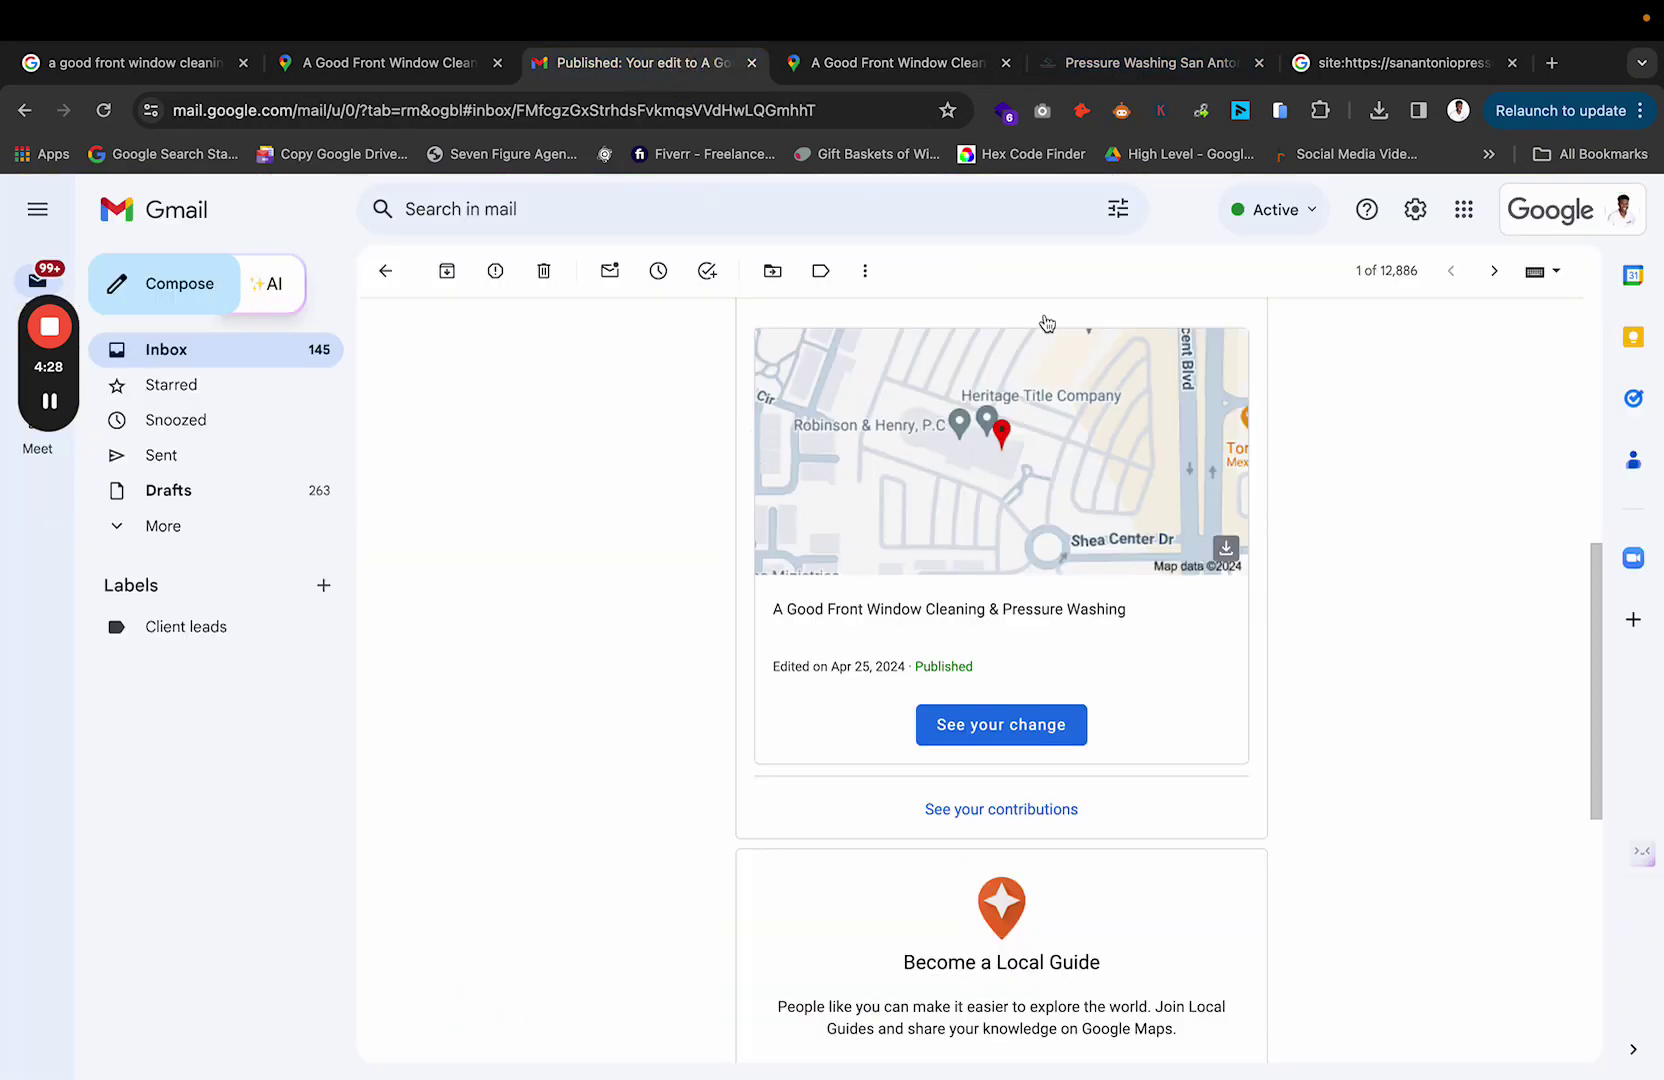
left_click(1259, 63)
scroll(805, 445, "up", 7)
scroll(1010, 817, "down", 2)
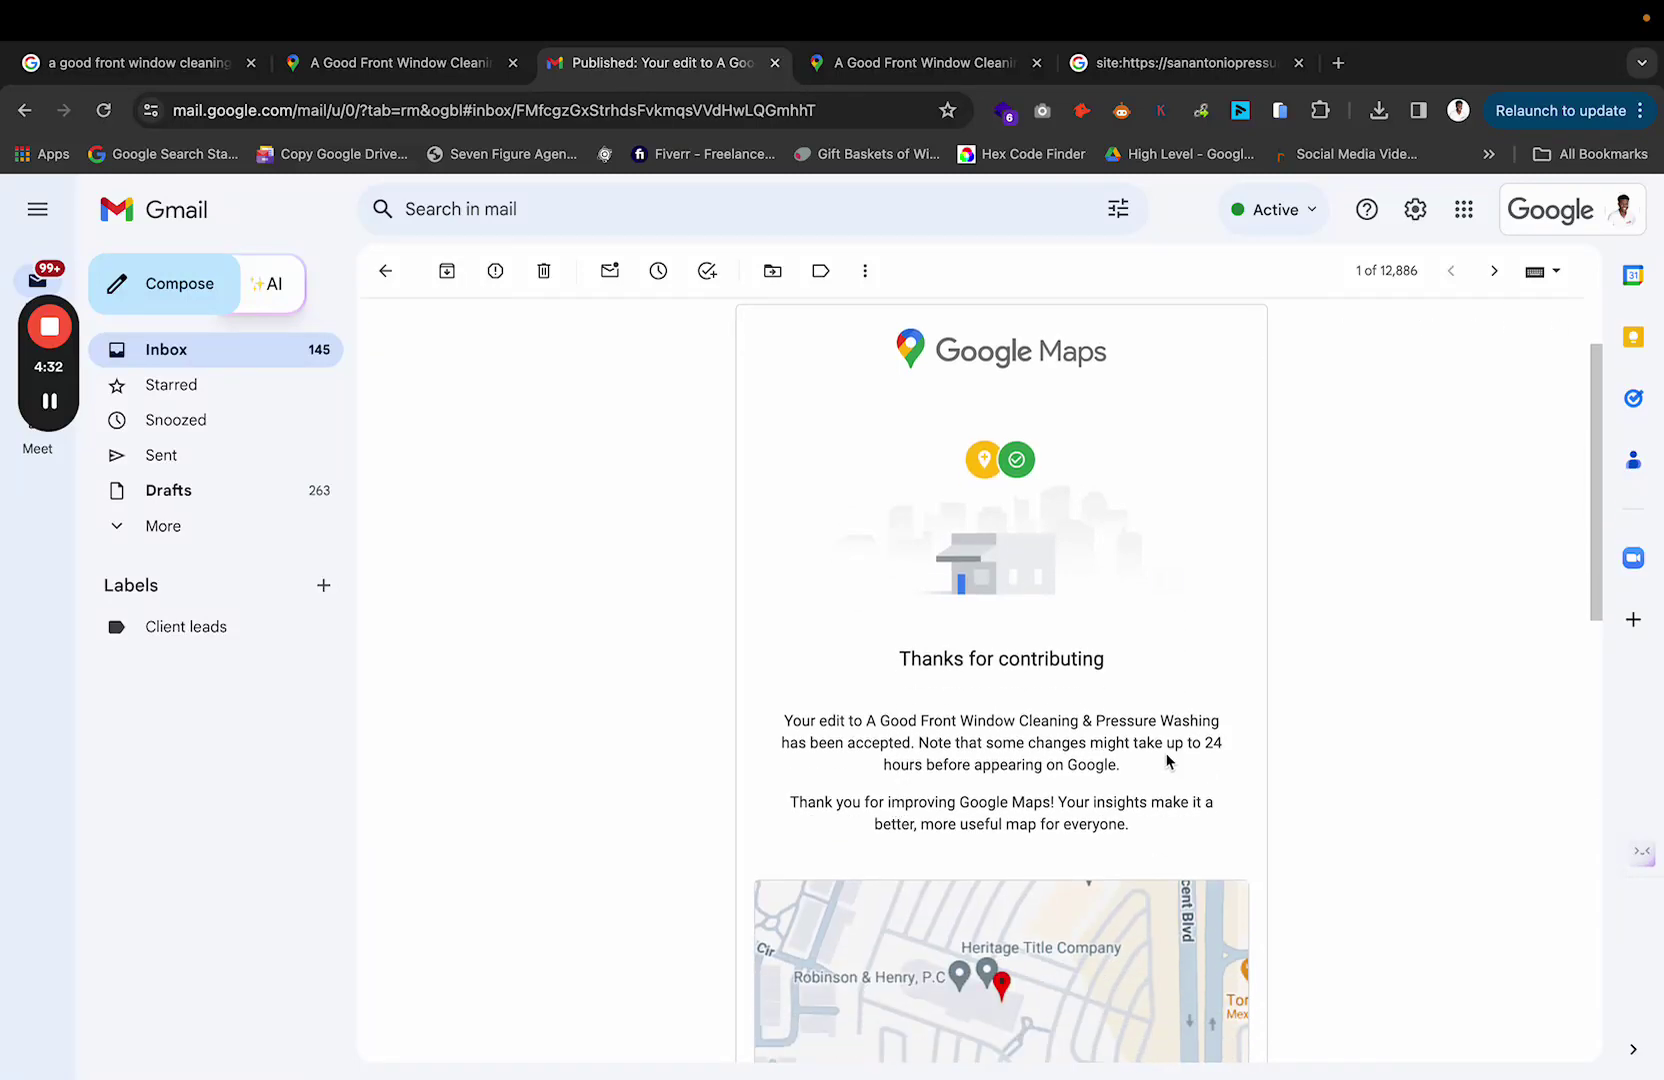
Step: Read the 24-hour delay note, then scroll to the map card marked Published Apr 25
left_click_drag(1201, 742, 1219, 781)
left_click(1033, 764)
scroll(878, 725, "down", 10)
scroll(879, 728, "up", 10)
scroll(880, 735, "up", 2)
scroll(880, 735, "down", 8)
scroll(879, 733, "up", 12)
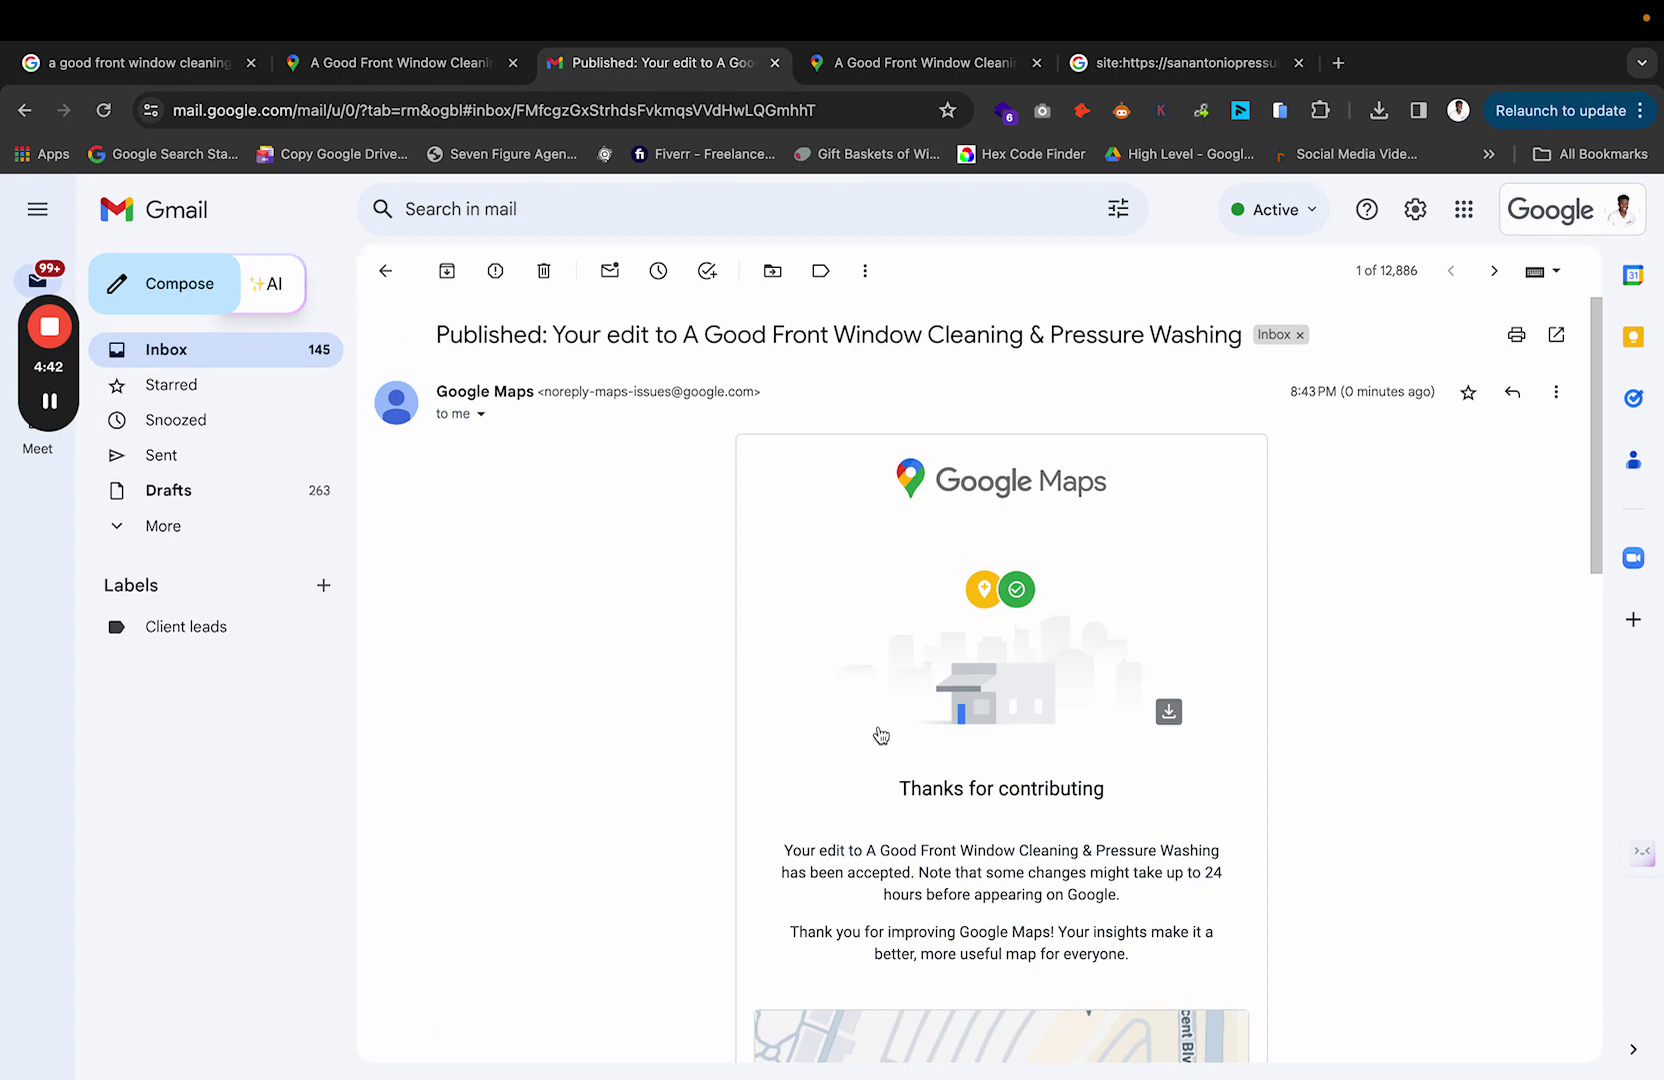
scroll(880, 735, "down", 7)
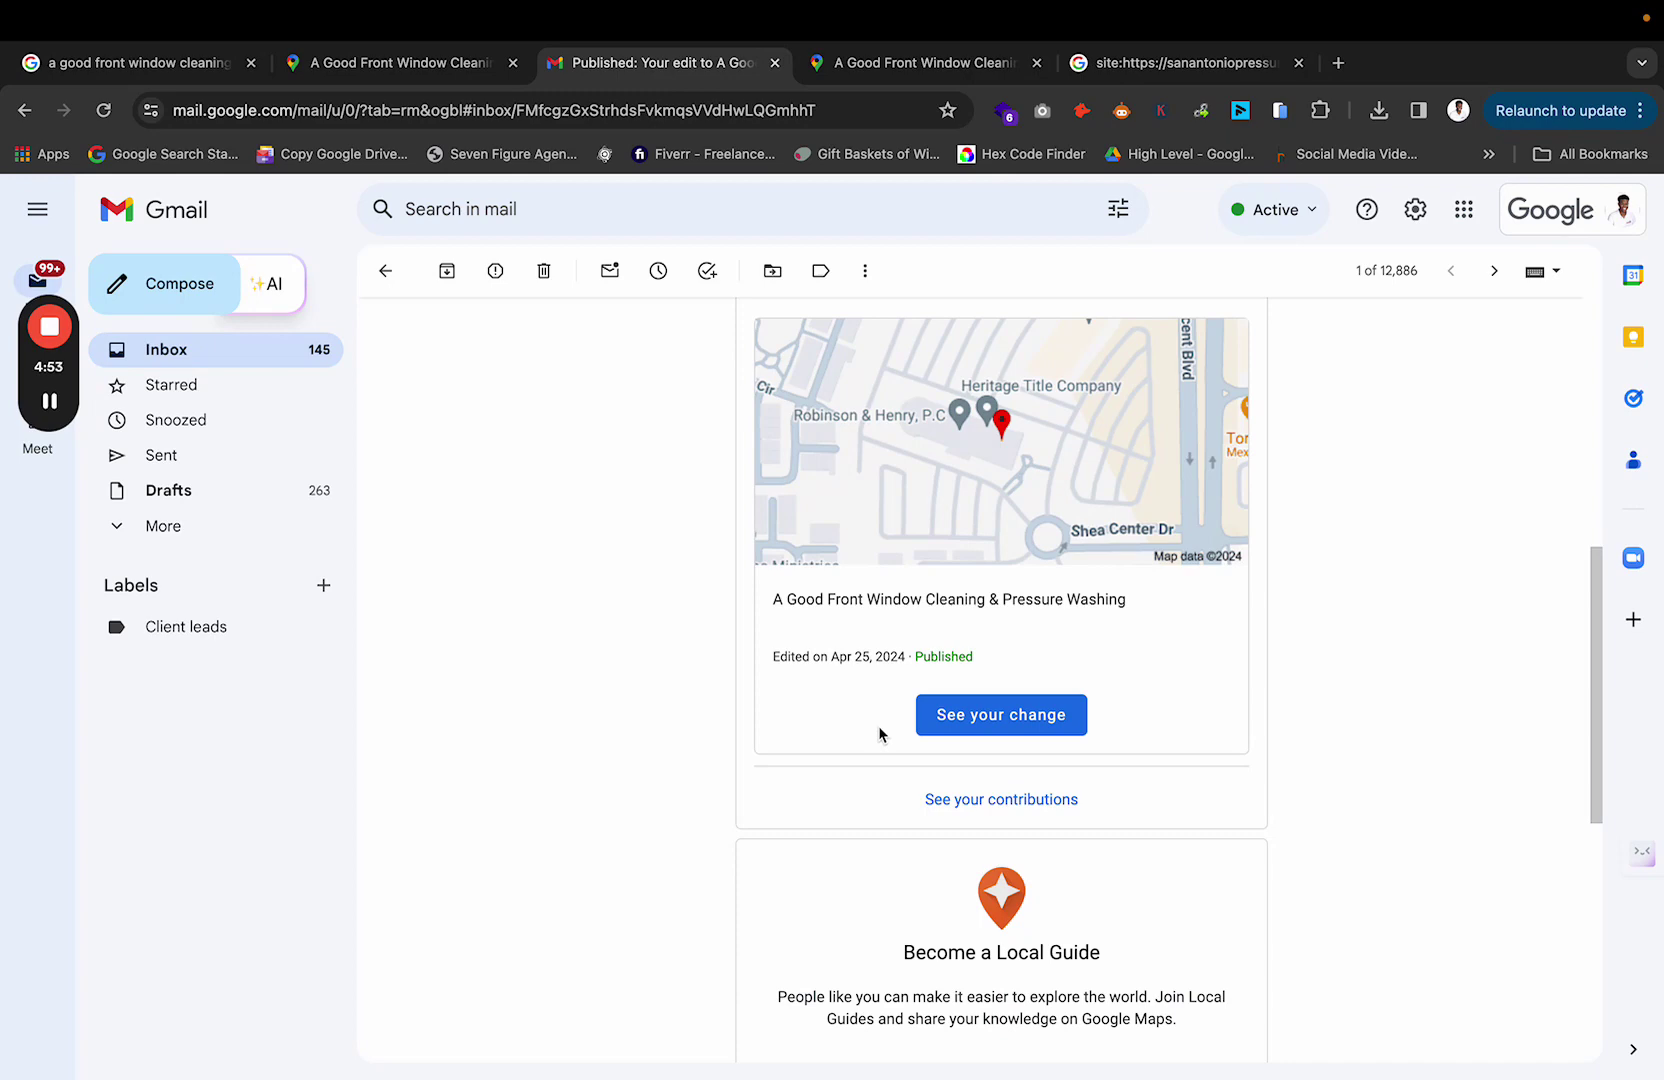
Step: Re-run the A Good Front Maps search, zoom out to check its pin, then return to the email
left_click(893, 63)
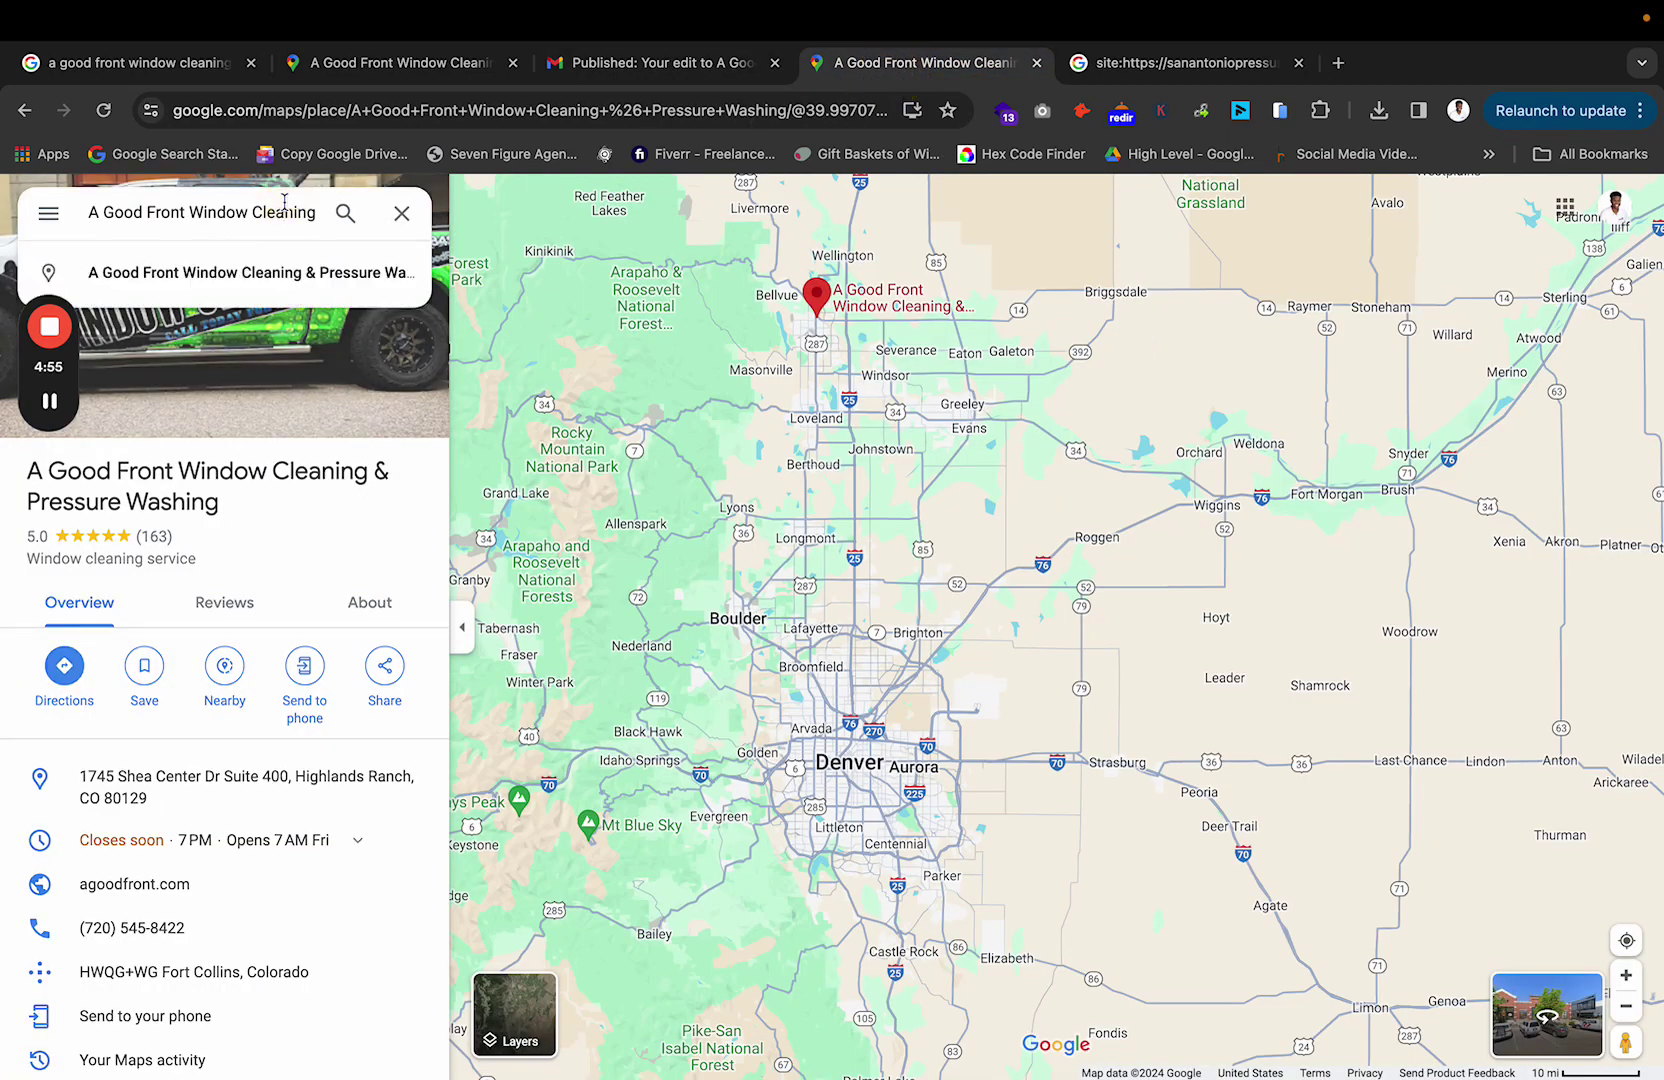
key("Return")
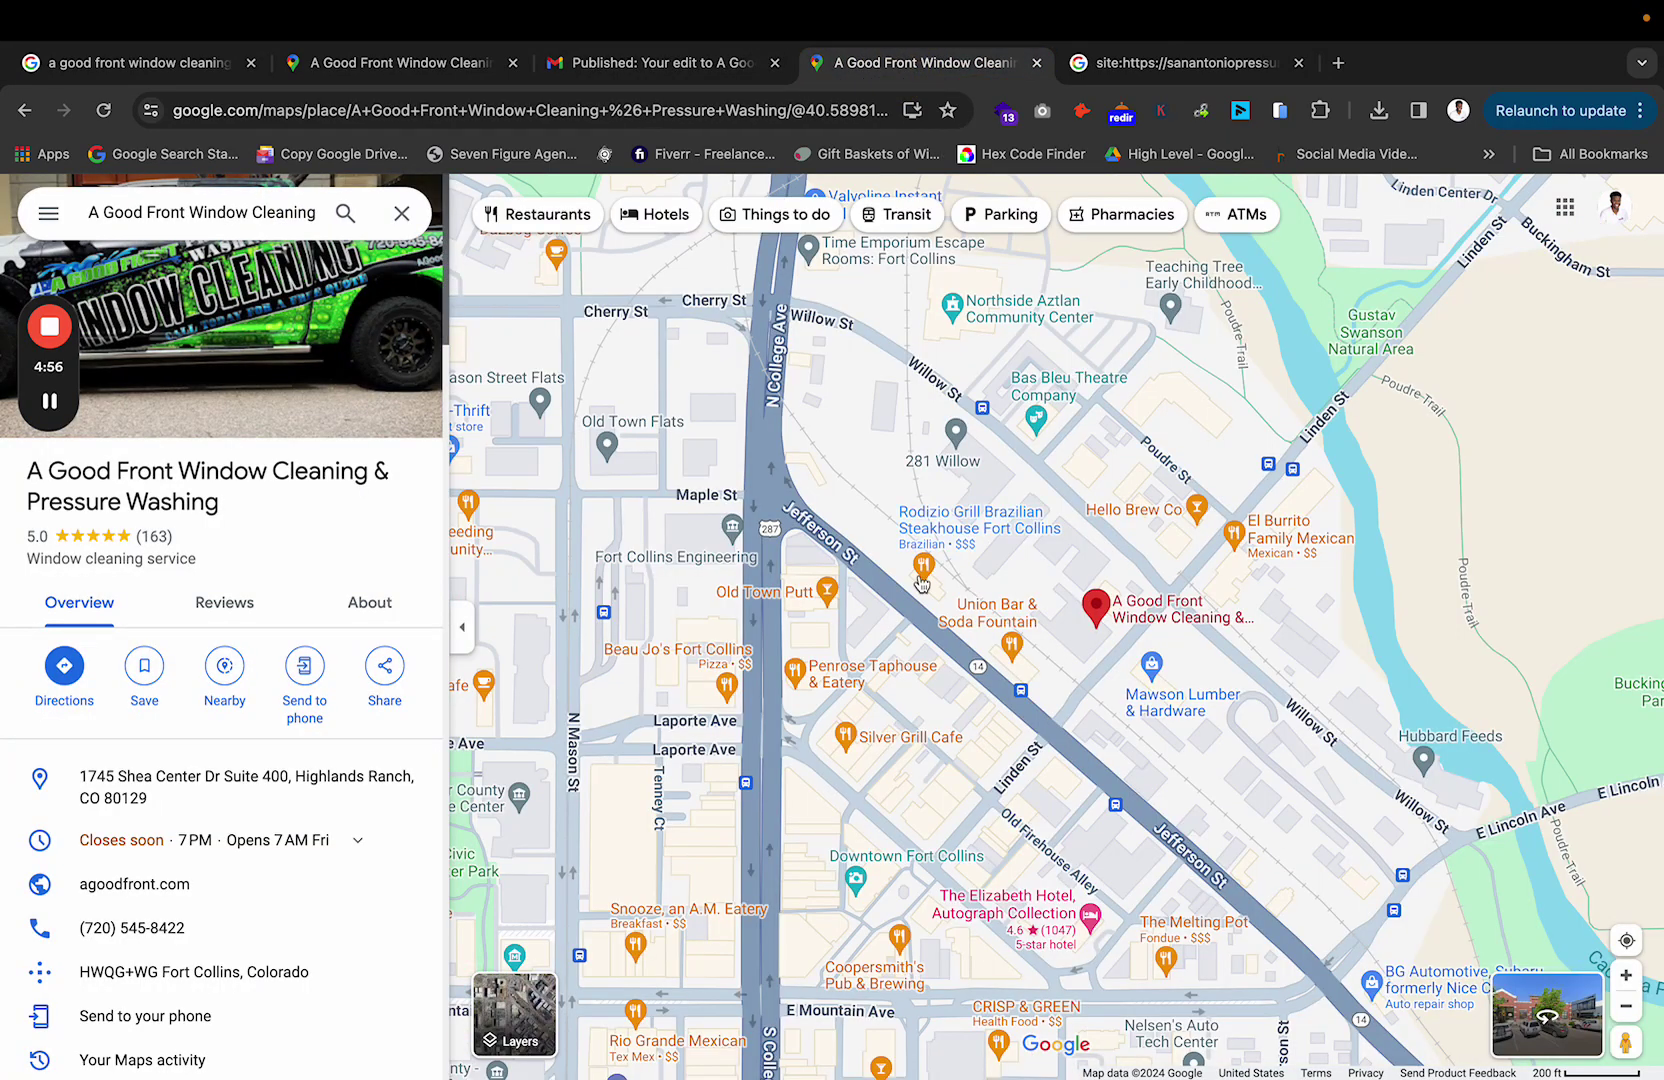
scroll(1625, 1013, "down", 5)
scroll(1625, 1013, "down", 2)
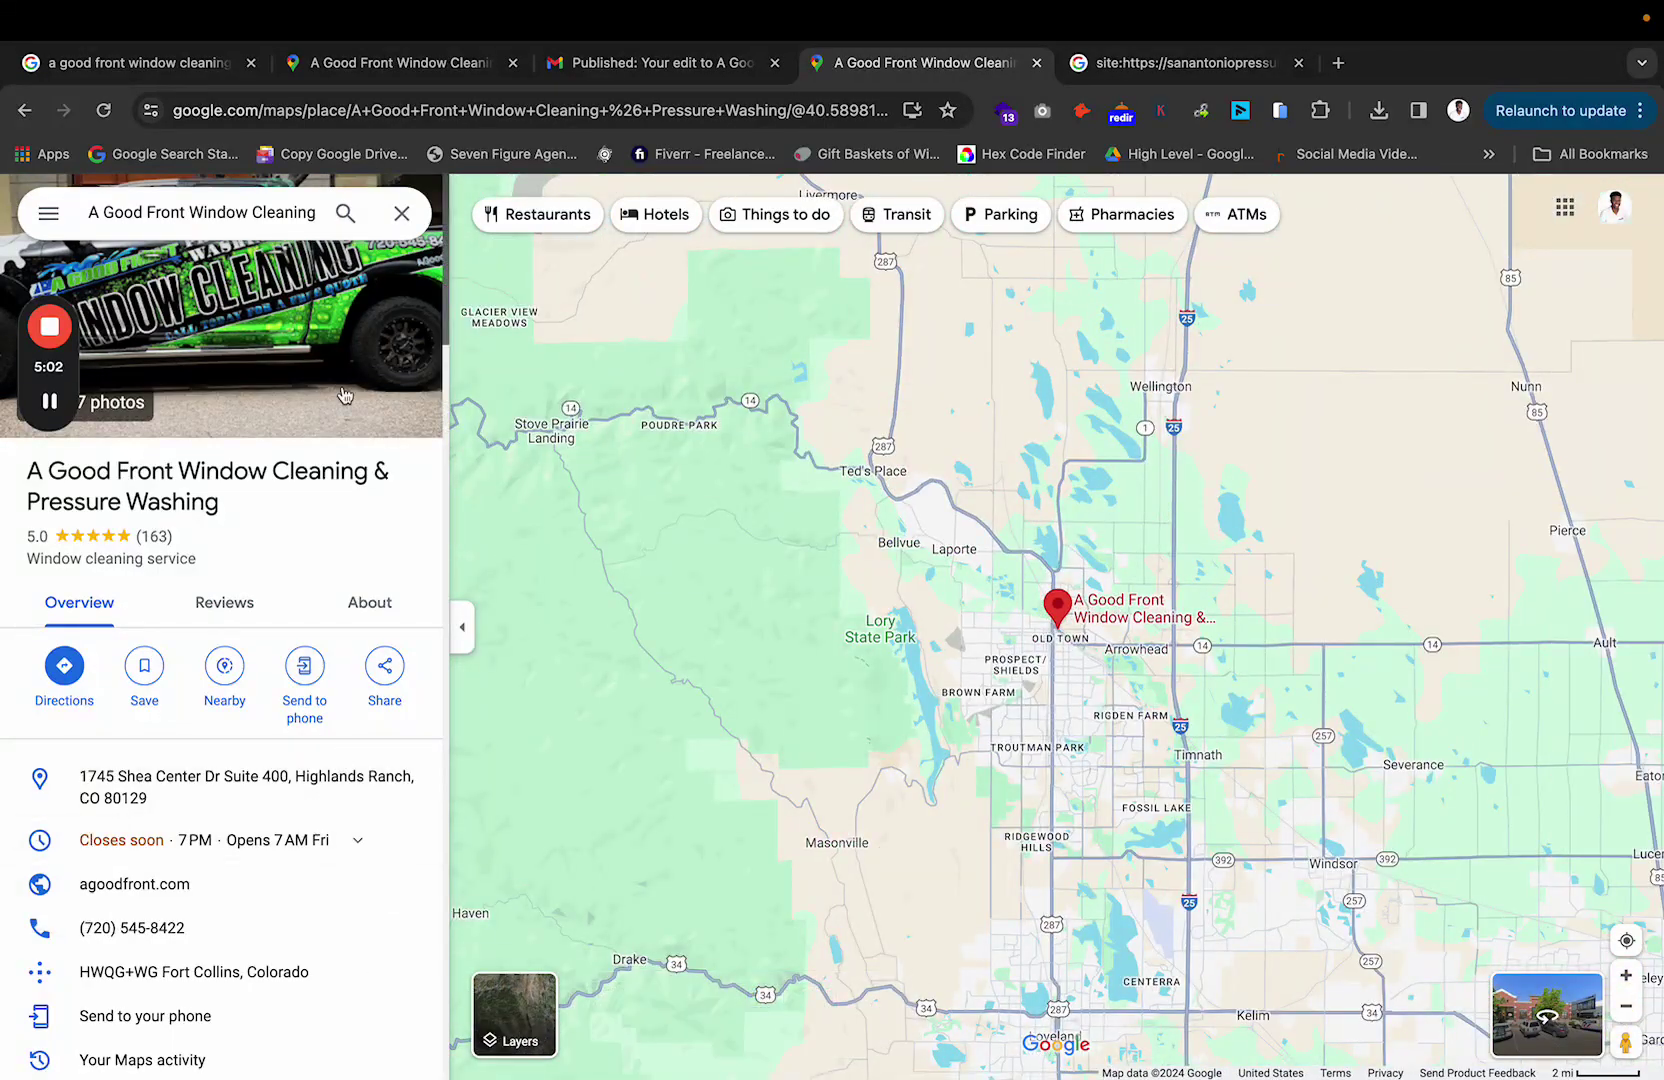
left_click(665, 62)
scroll(907, 595, "down", 12)
Step: Highlight and reread the paragraph saying accepted edits may take up to 24 hours
scroll(907, 600, "up", 12)
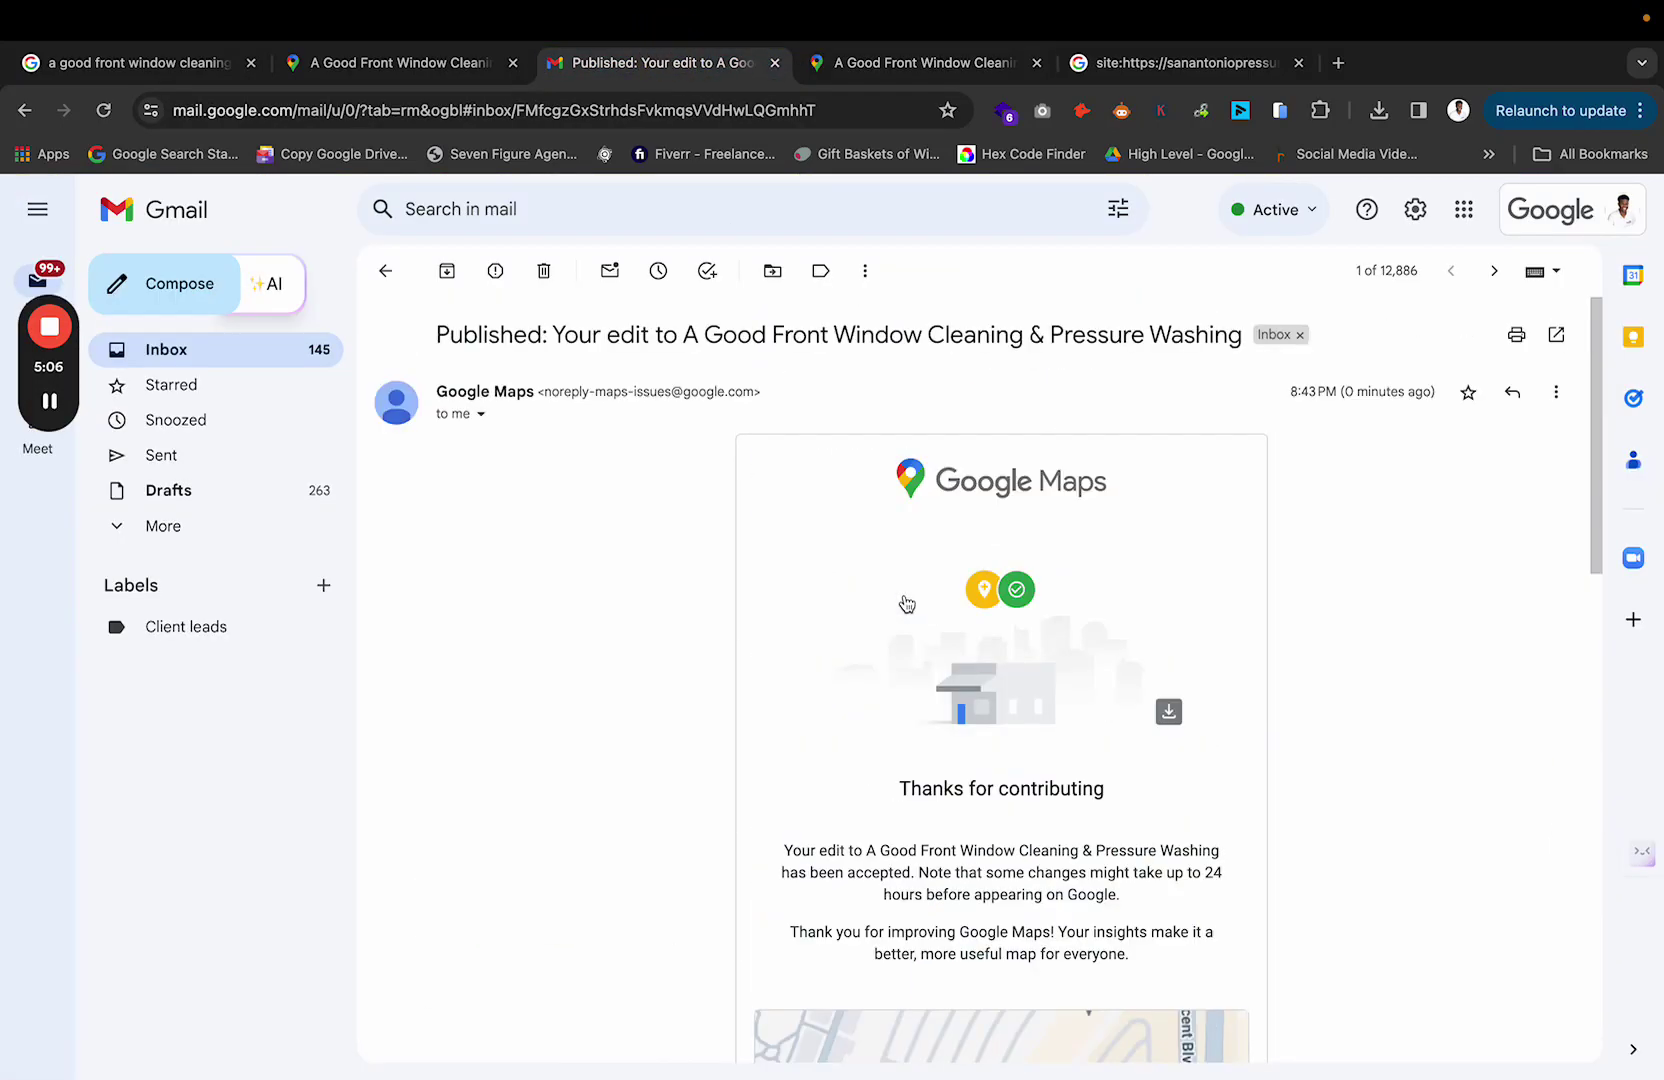
scroll(907, 603, "down", 10)
scroll(907, 603, "up", 10)
left_click_drag(818, 851, 1094, 906)
left_click(1099, 900)
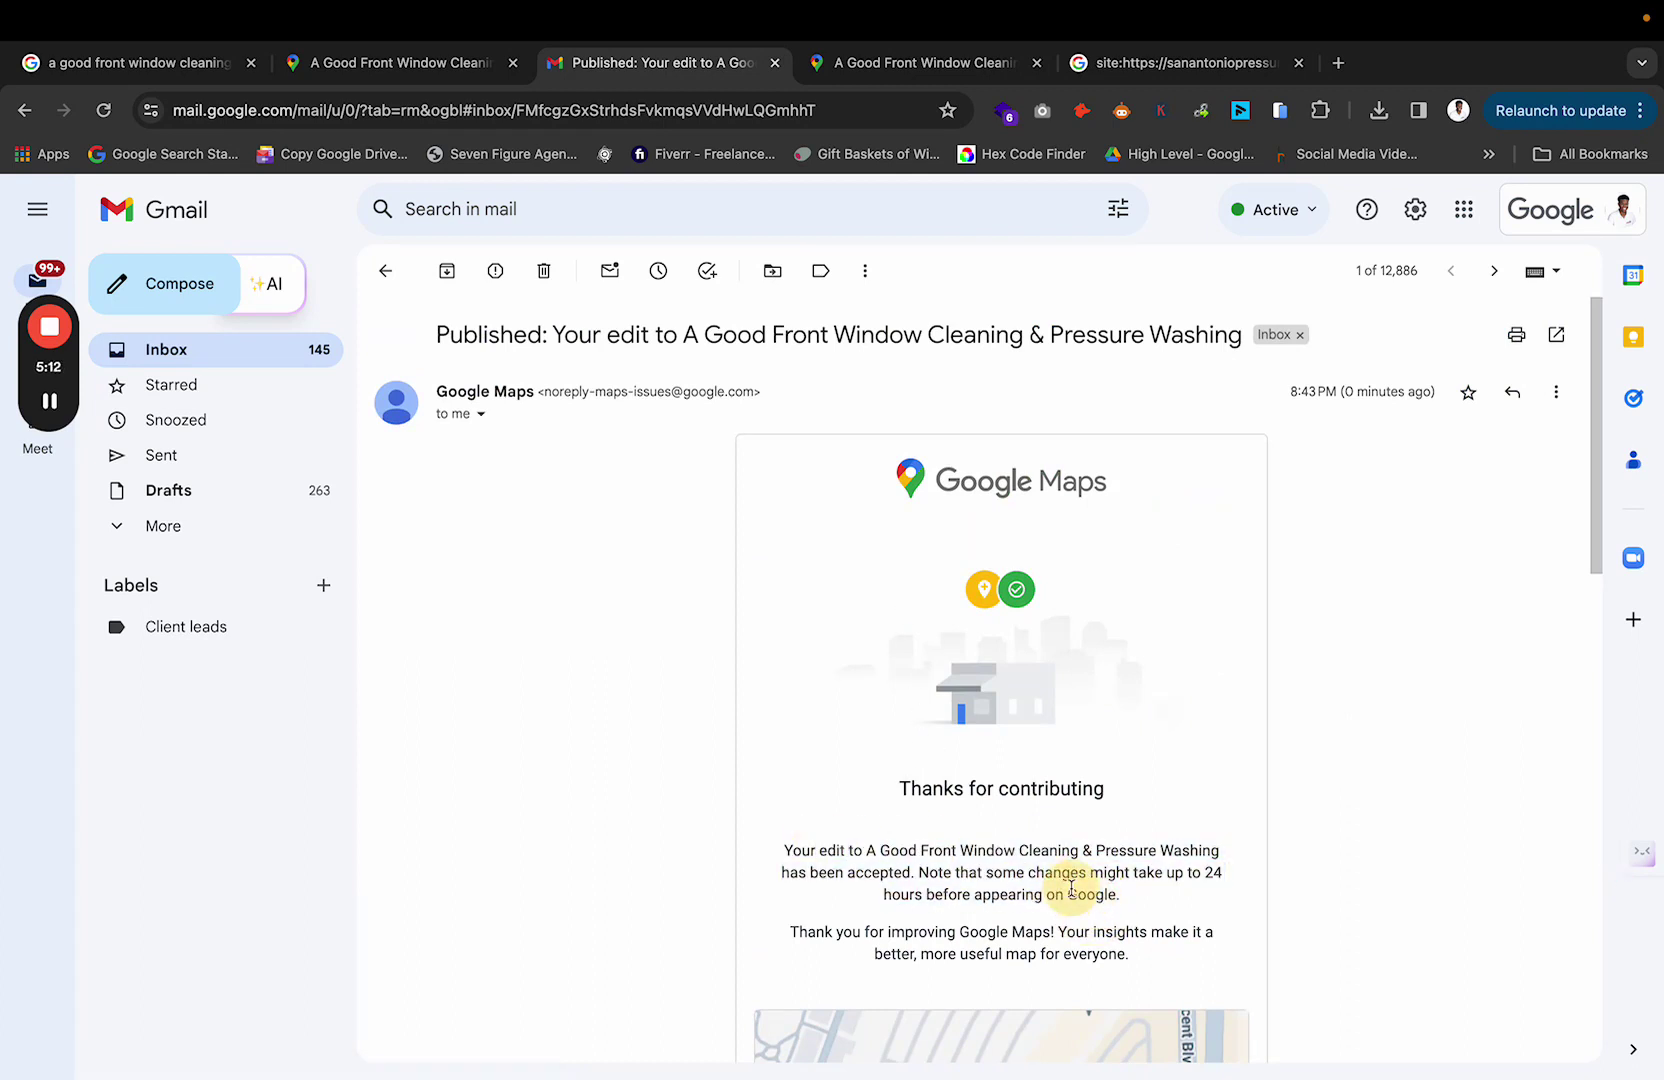
triple_click(1075, 890)
left_click(993, 889)
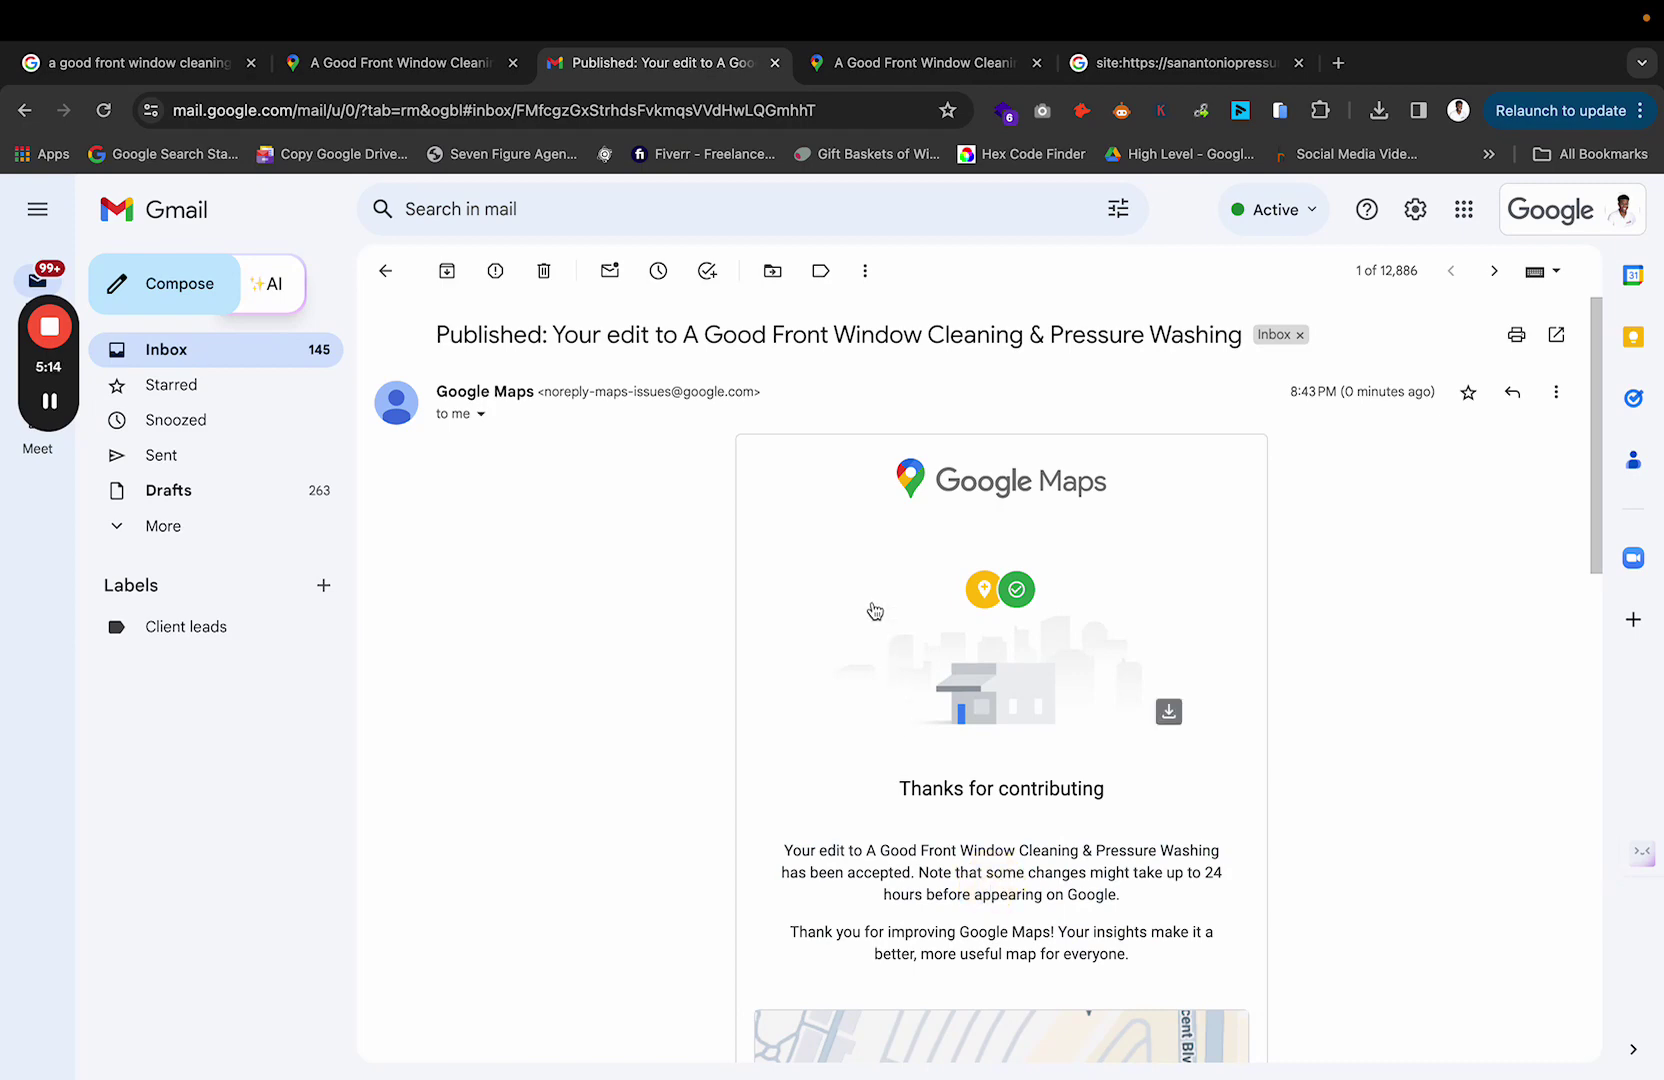
double_click(861, 497)
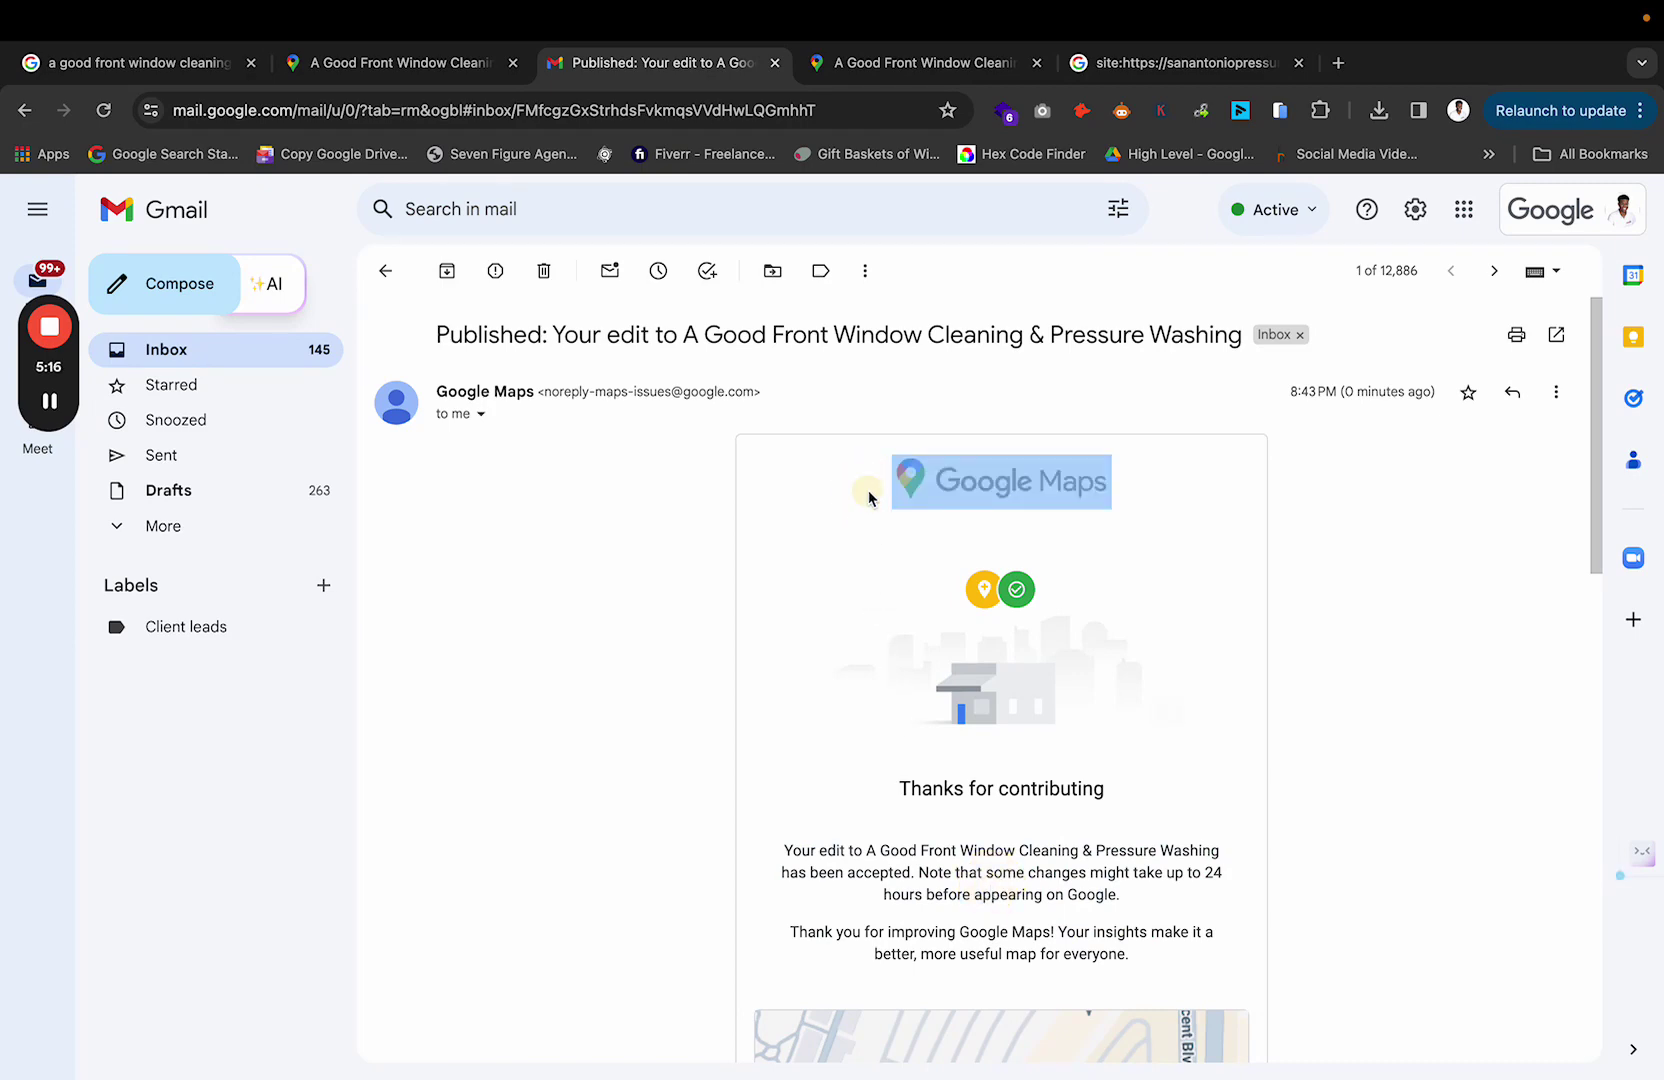
left_click(868, 497)
Step: Glance at the original search results, then return to the business's Google Maps listing
left_click(396, 62)
left_click(165, 60)
scroll(550, 408, "up", 2)
left_click(400, 62)
scroll(784, 566, "down", 5)
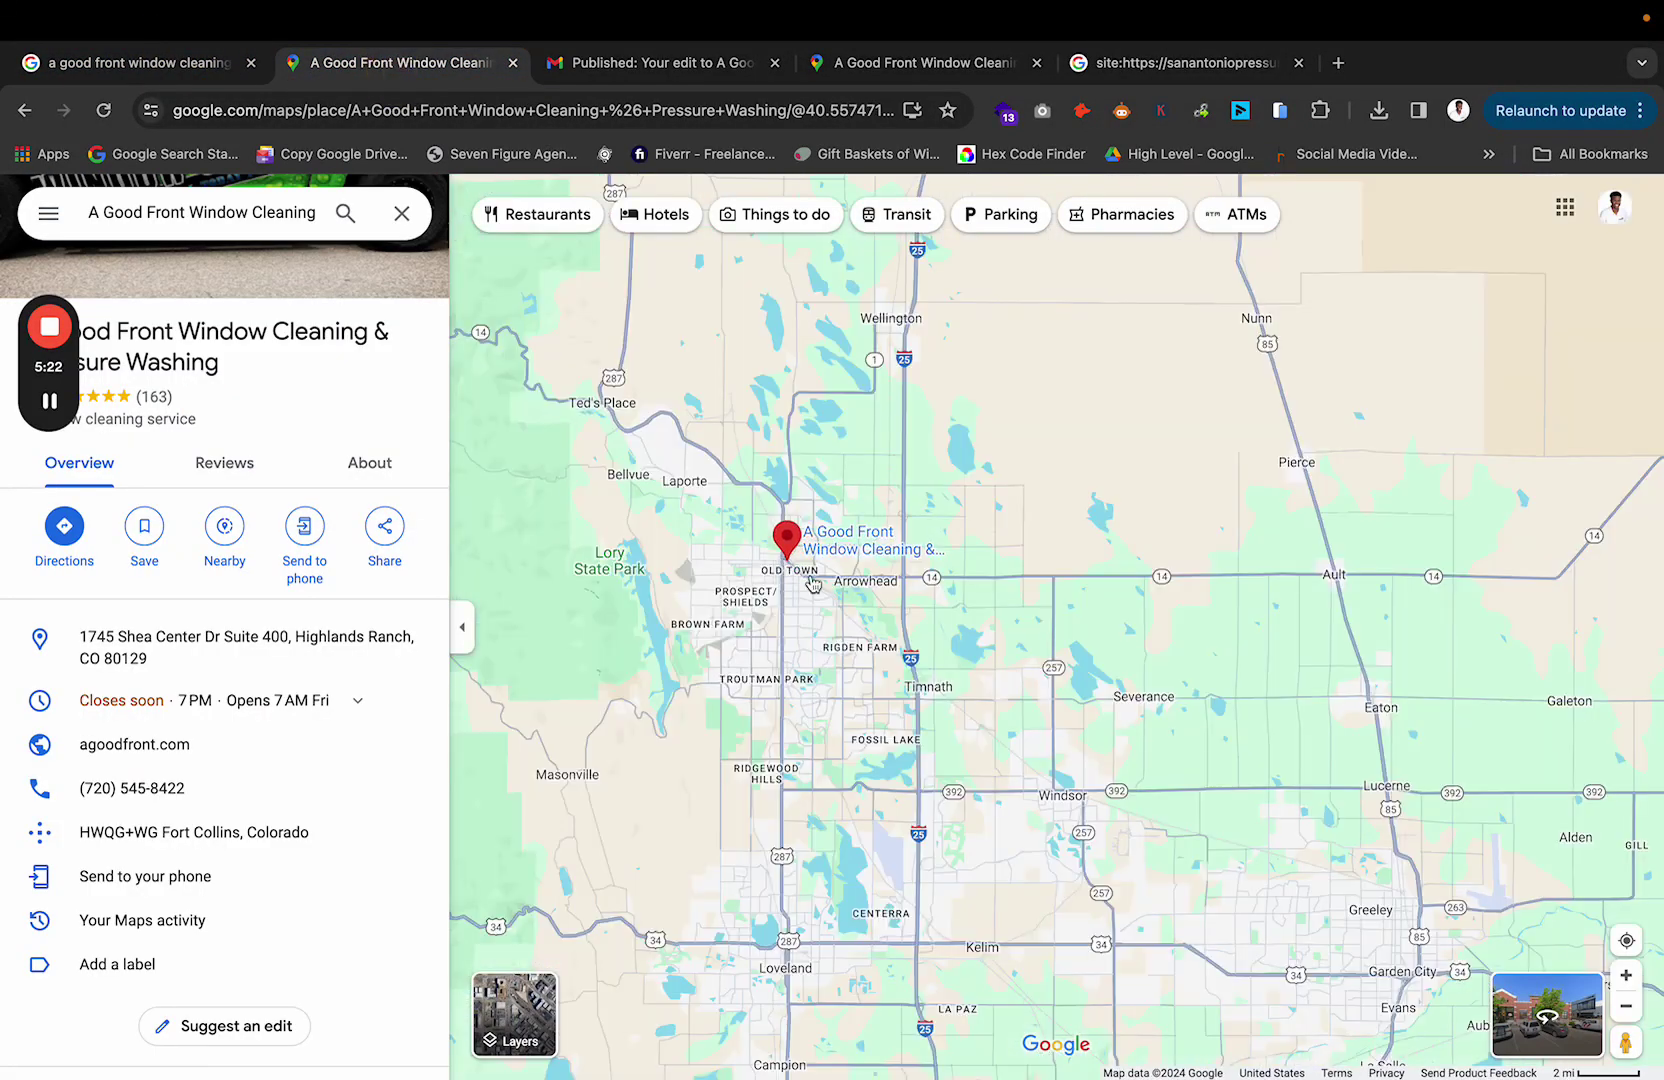
scroll(784, 566, "down", 3)
left_click_drag(848, 773, 916, 556)
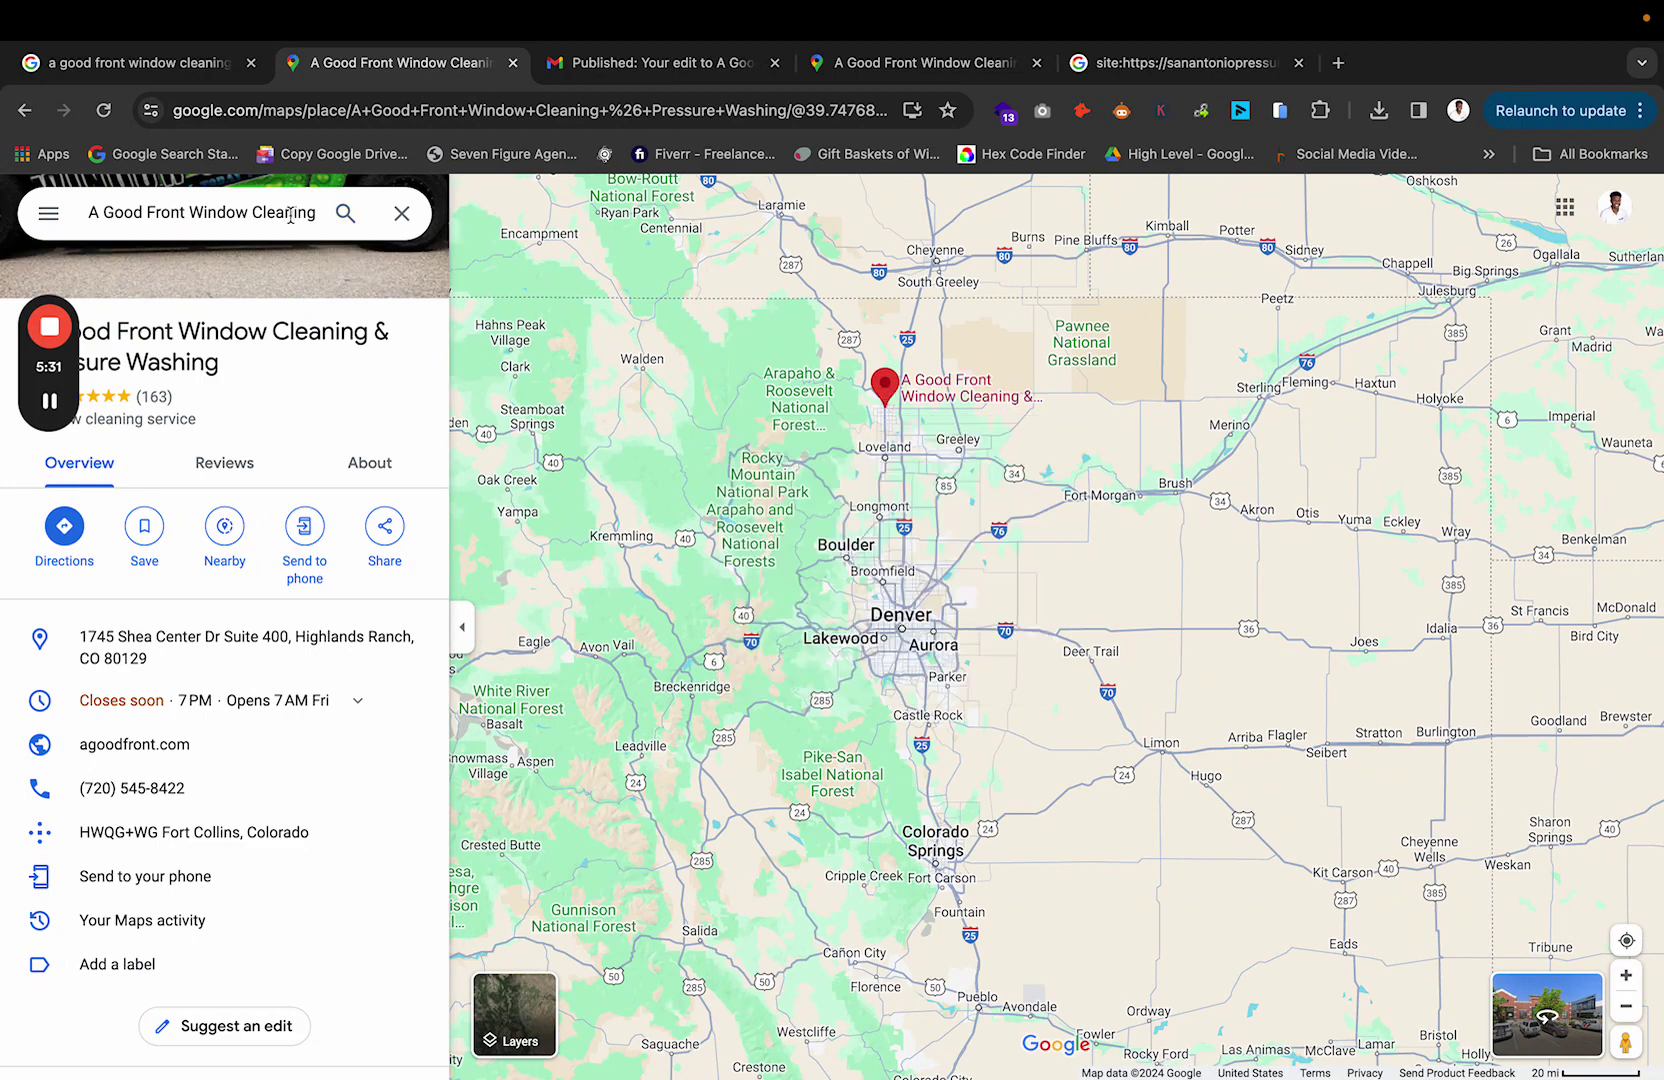
scroll(1010, 427, "up", 5)
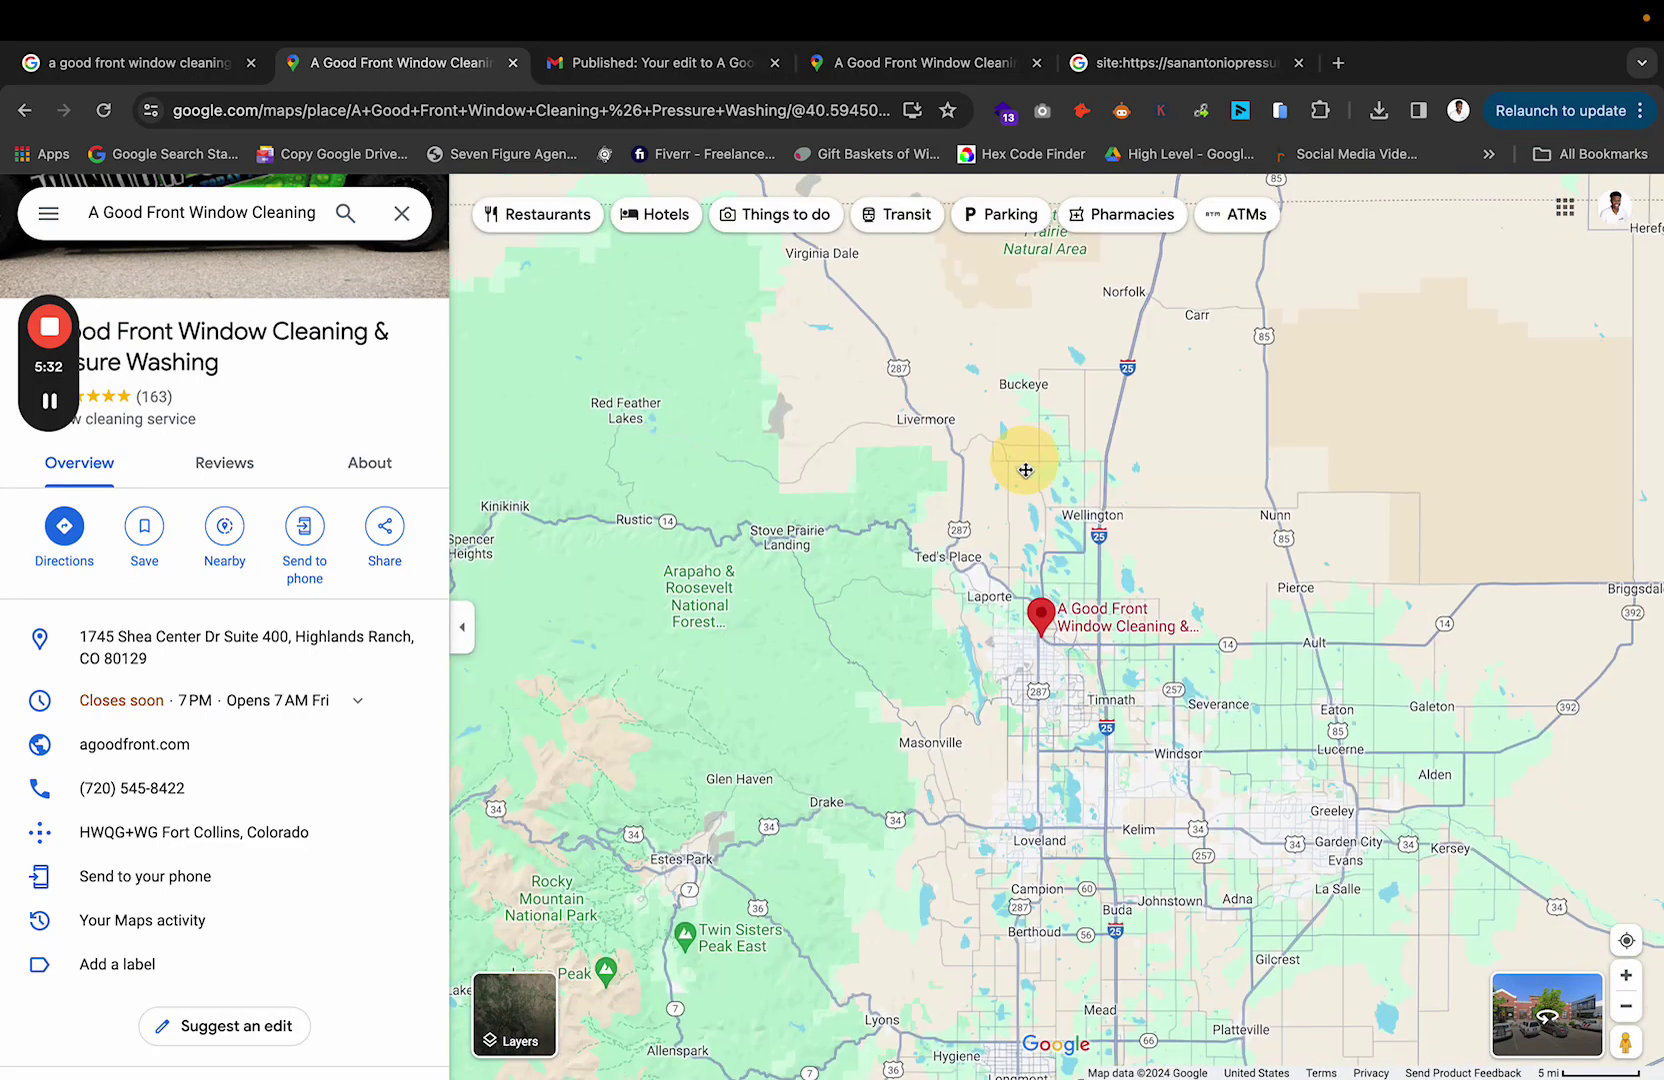
left_click_drag(974, 735, 984, 557)
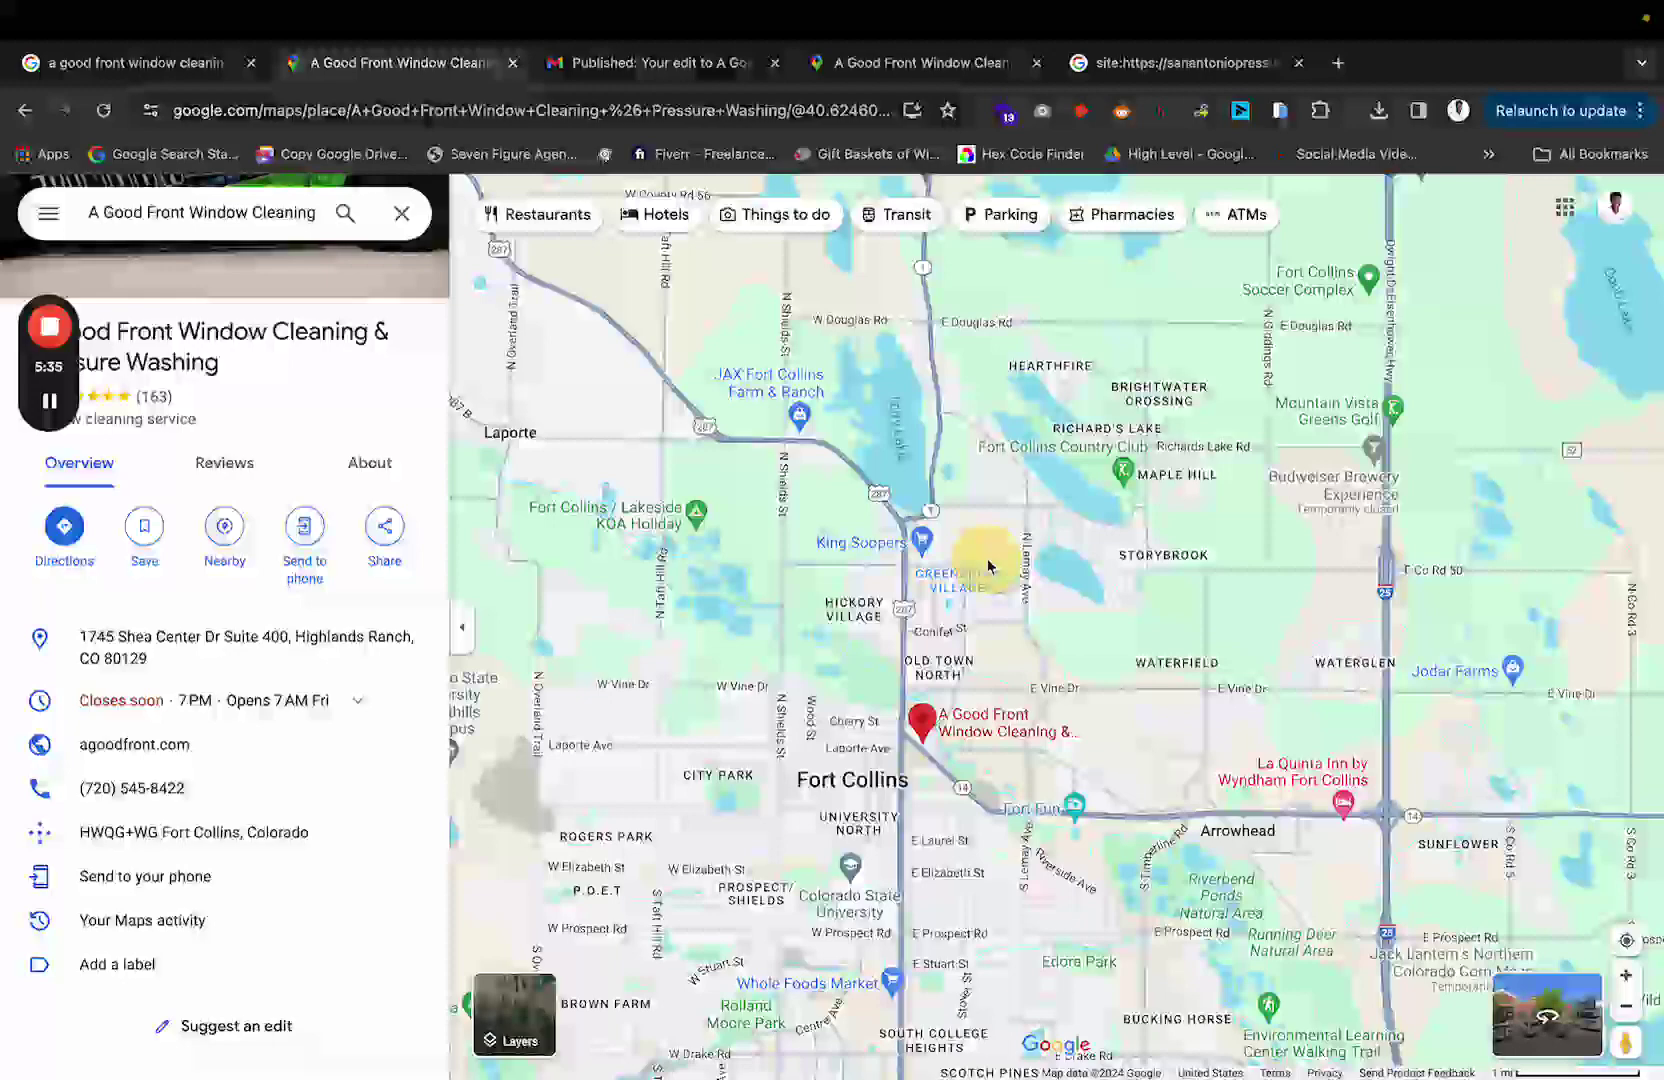
Step: Load SE Ranking's Google Location Changer in a new tab
left_click(1338, 62)
type("se")
key("Return")
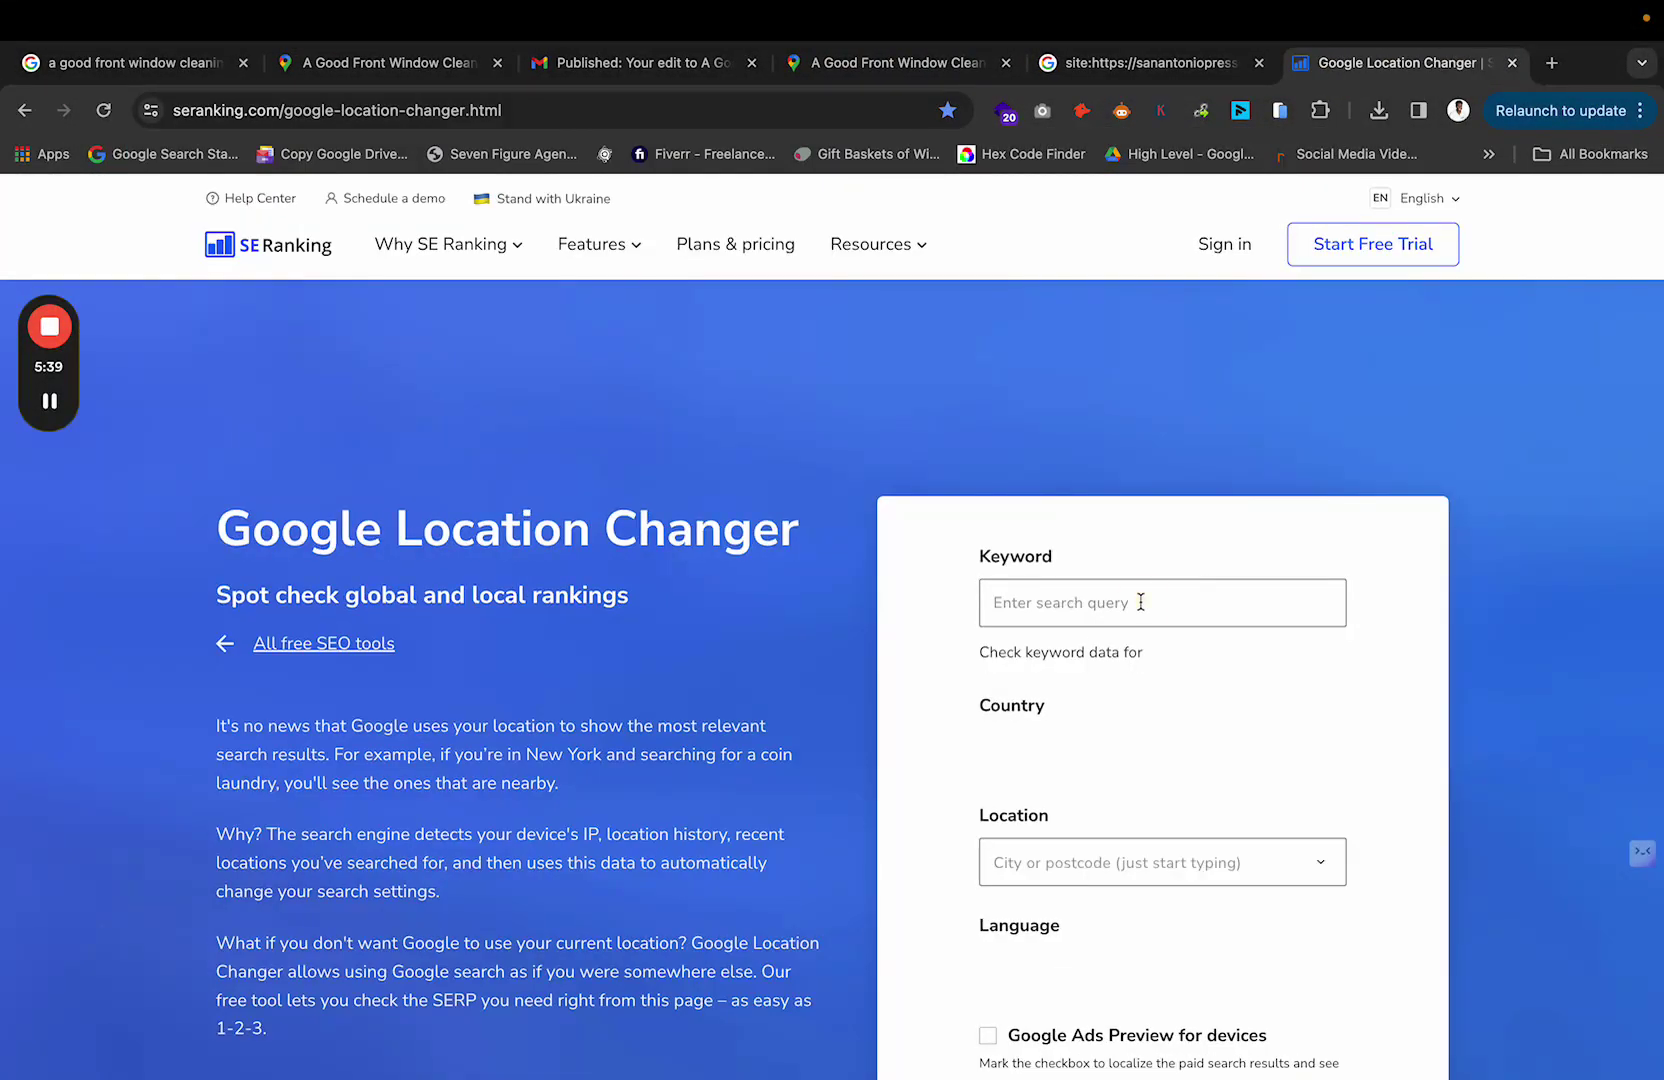
Step: Enter the keyword 'window cleaning fort colllins' and start a Fort Collins location lookup
left_click(1140, 598)
type("window cleaning fort colllins")
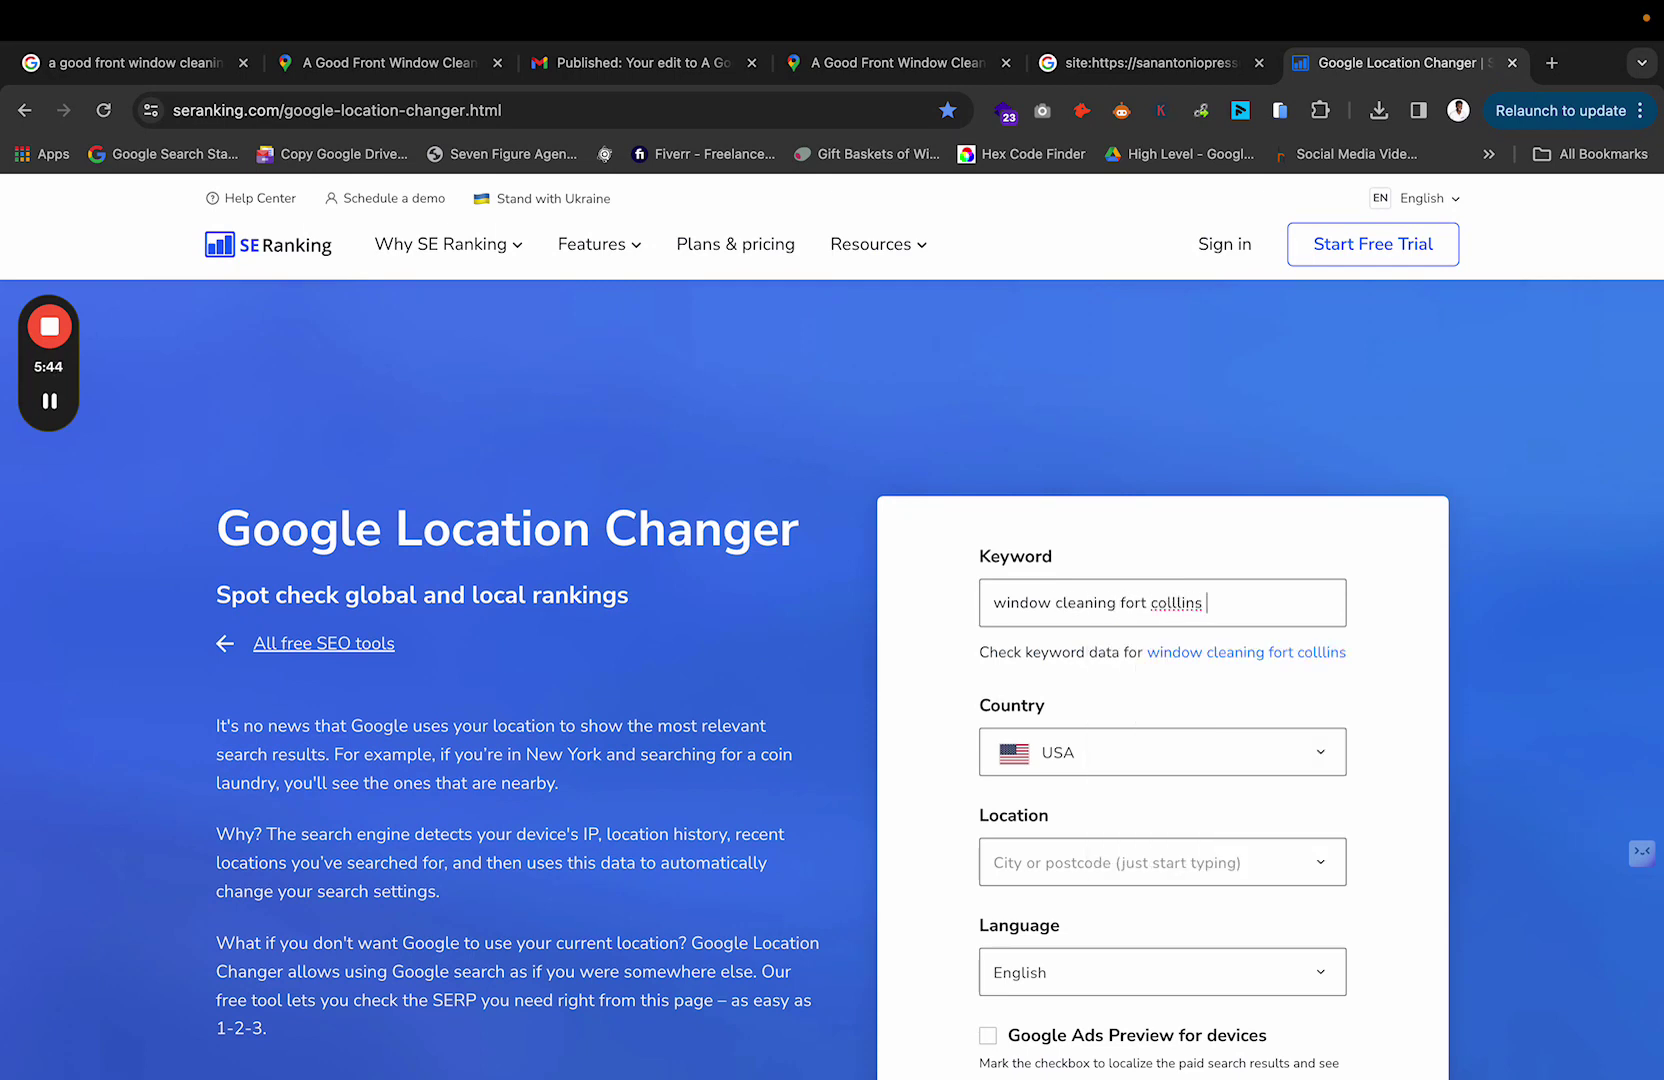
left_click(1068, 885)
type("fort")
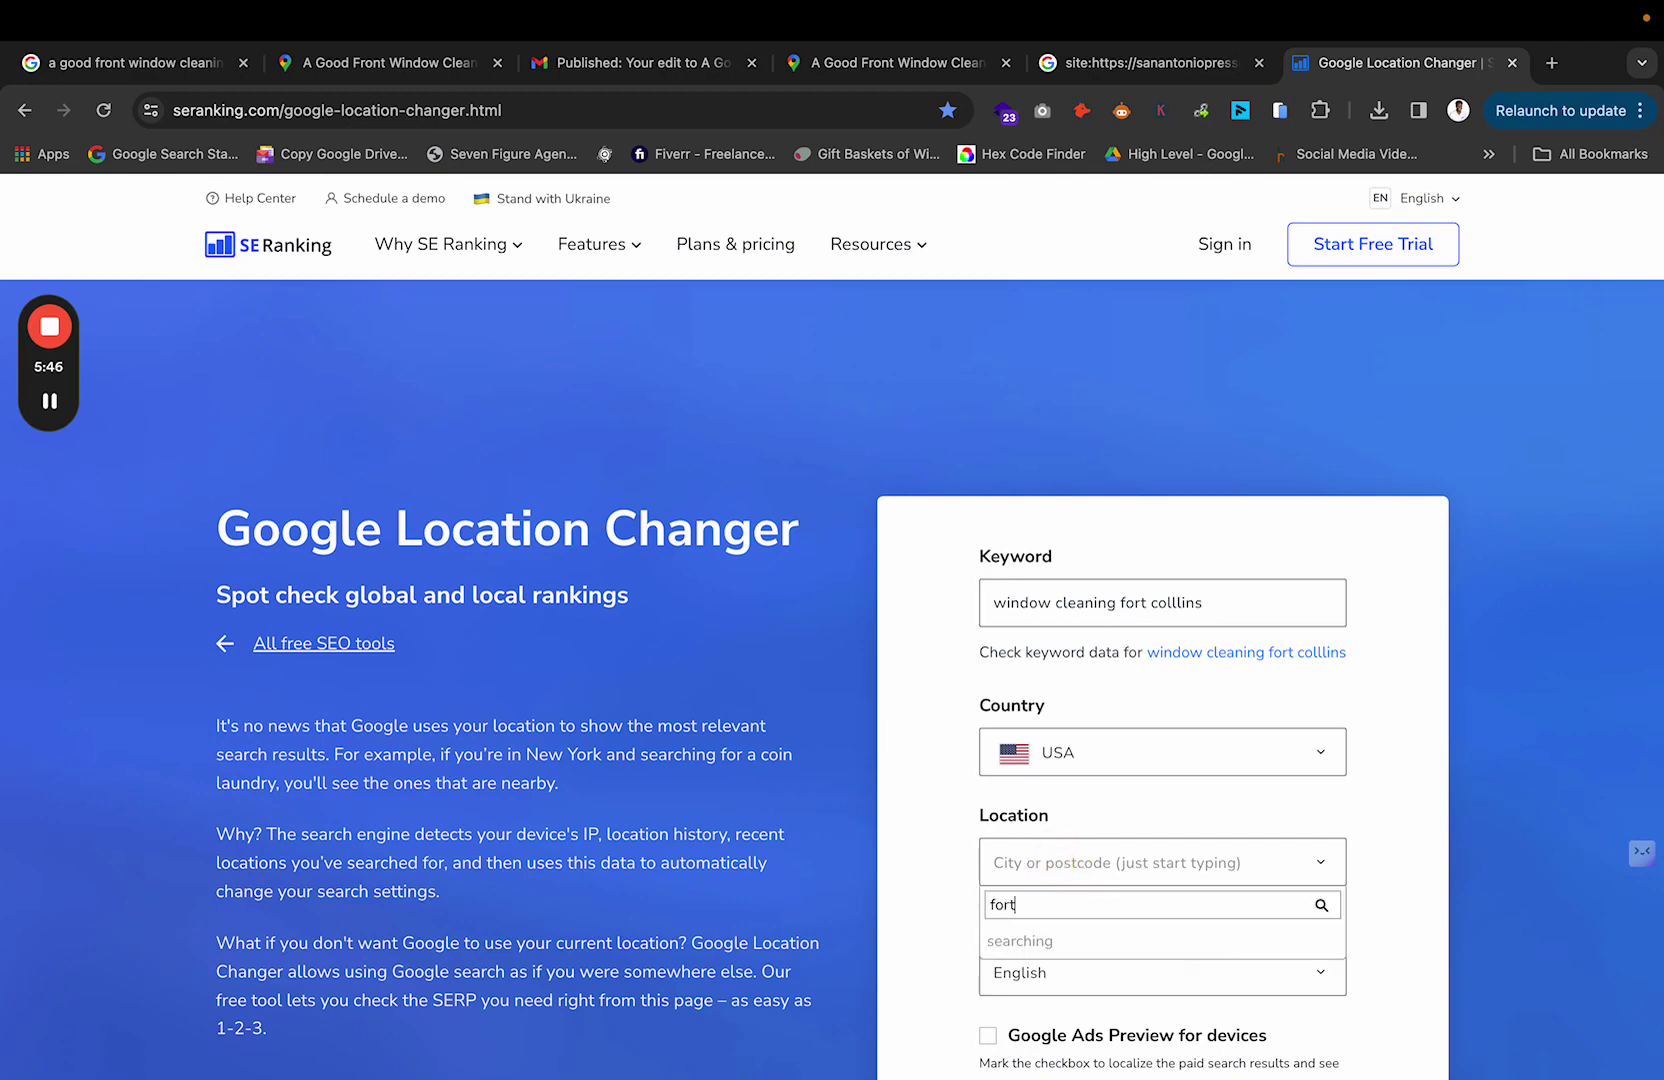
type(" collins,")
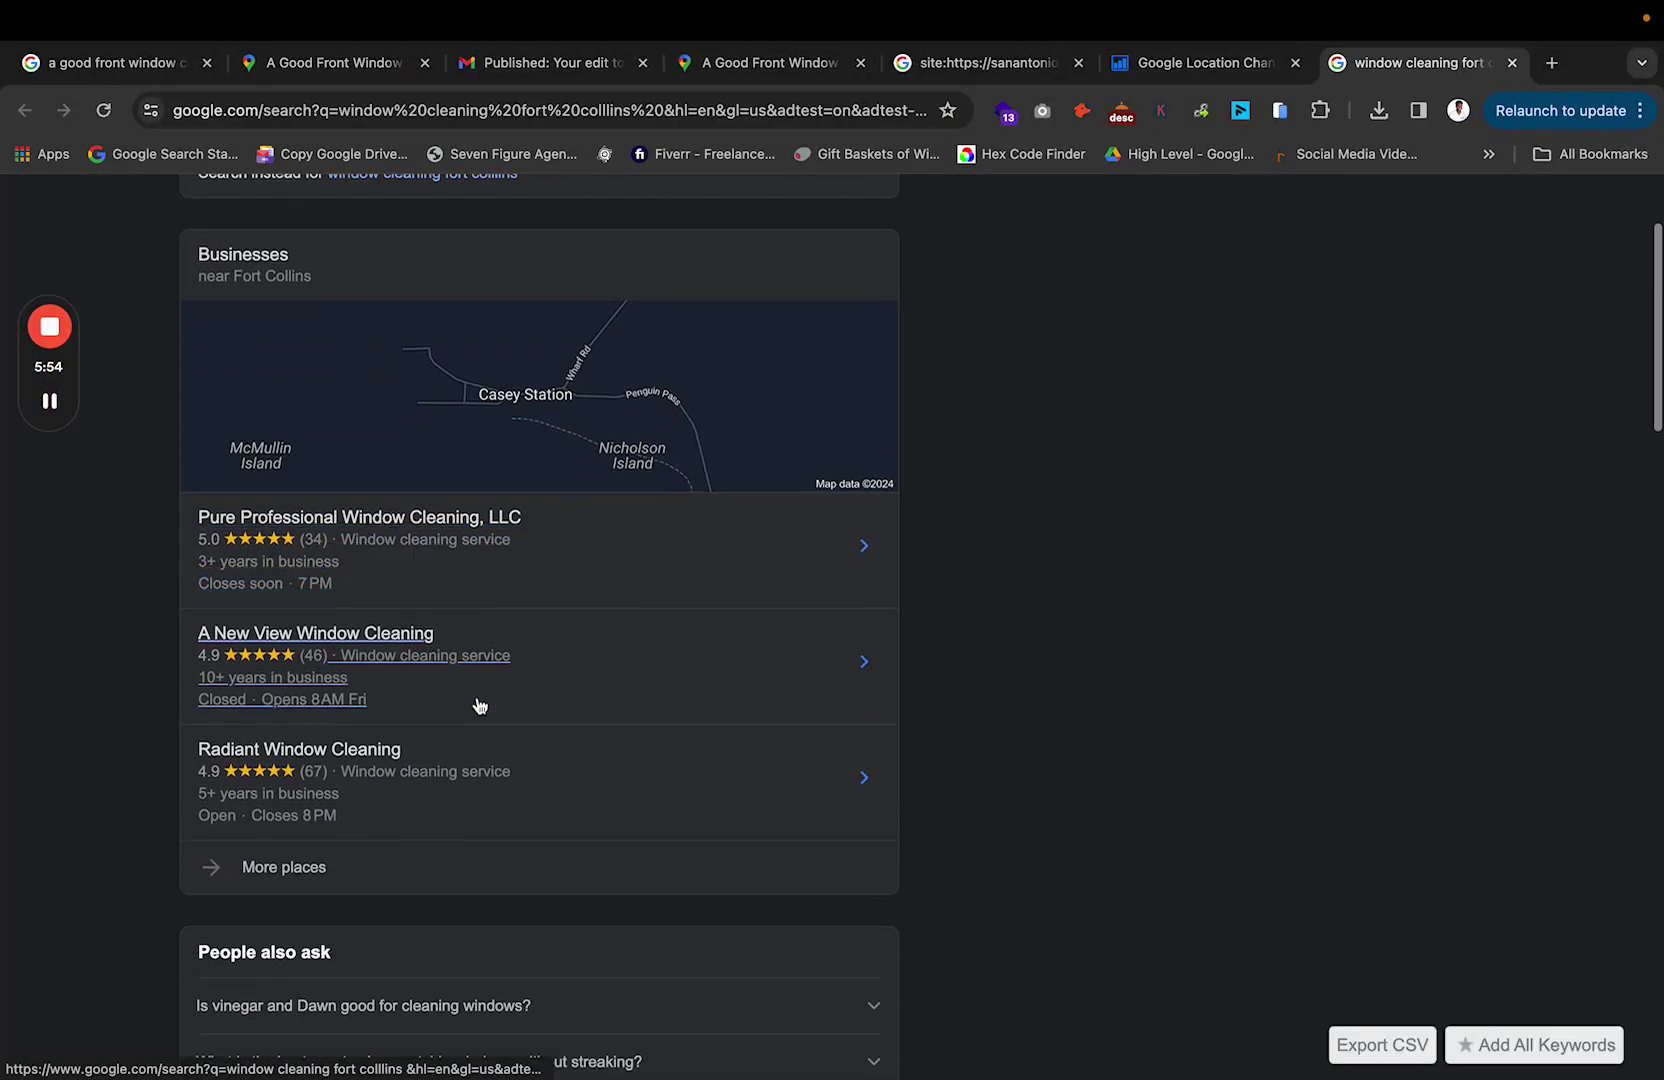
Step: Expand More places, find 'a good' on the page, check its pin, then re-run the Maps search
left_click(294, 872)
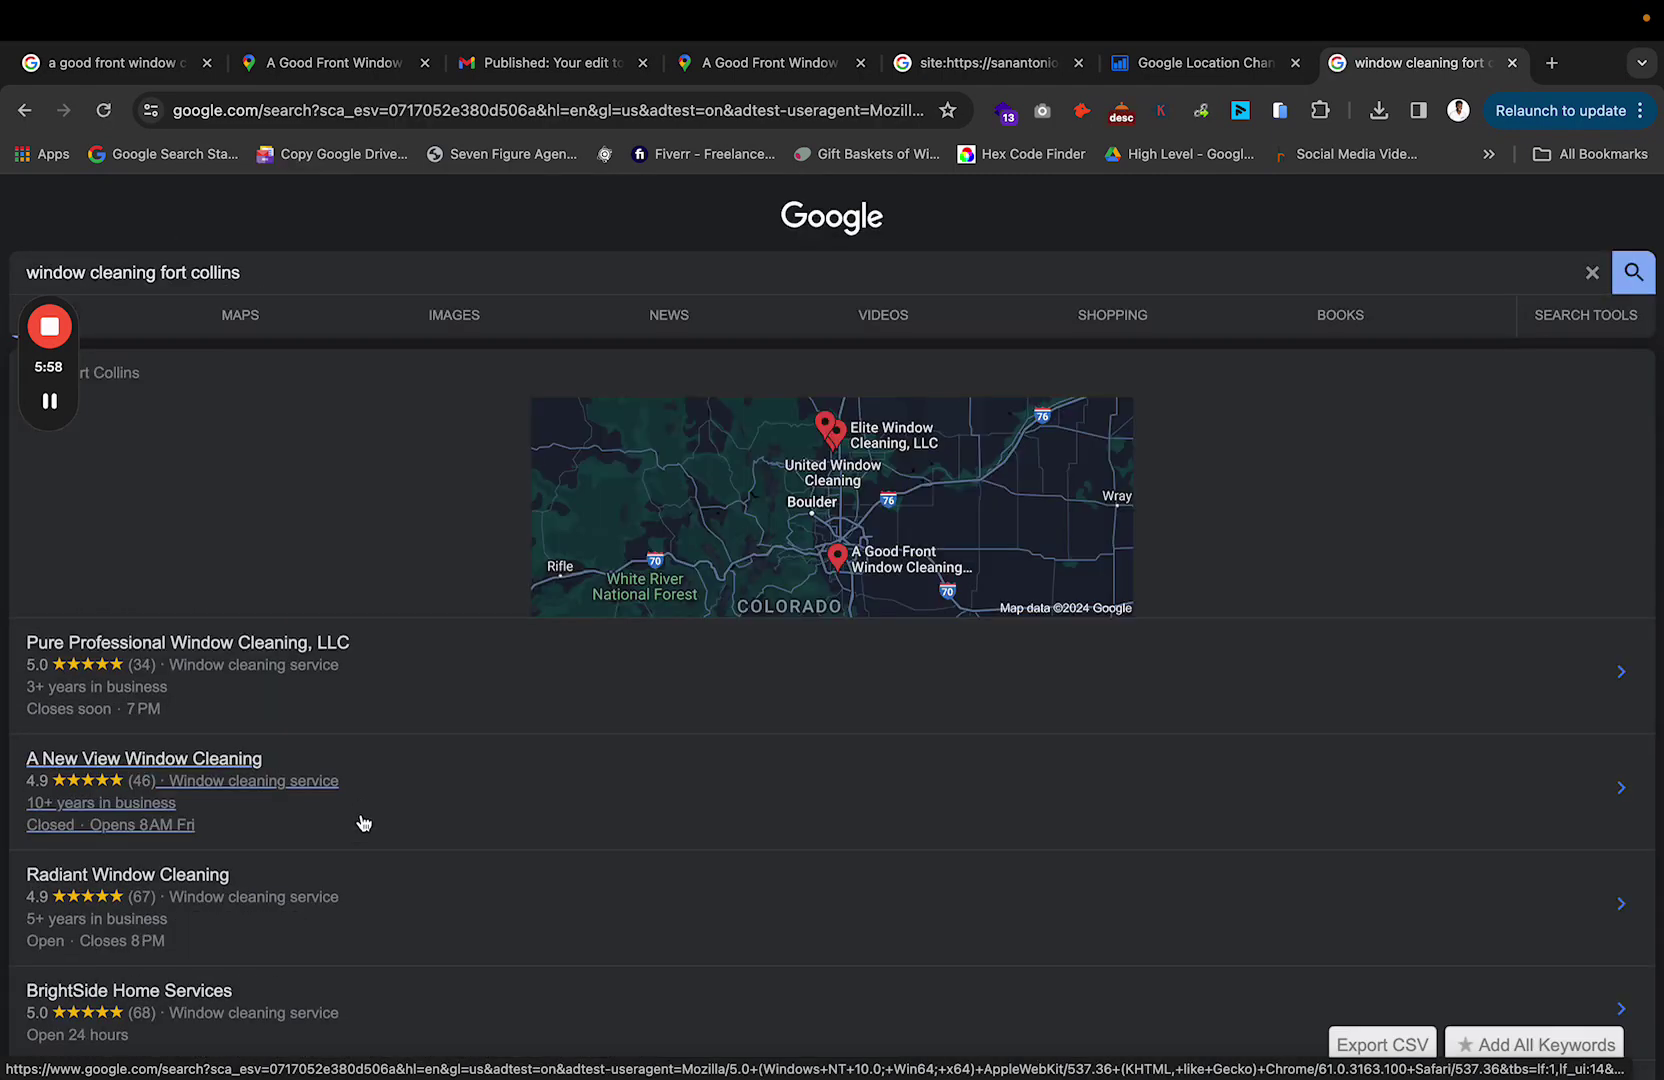
key("ctrl+f")
type("a good")
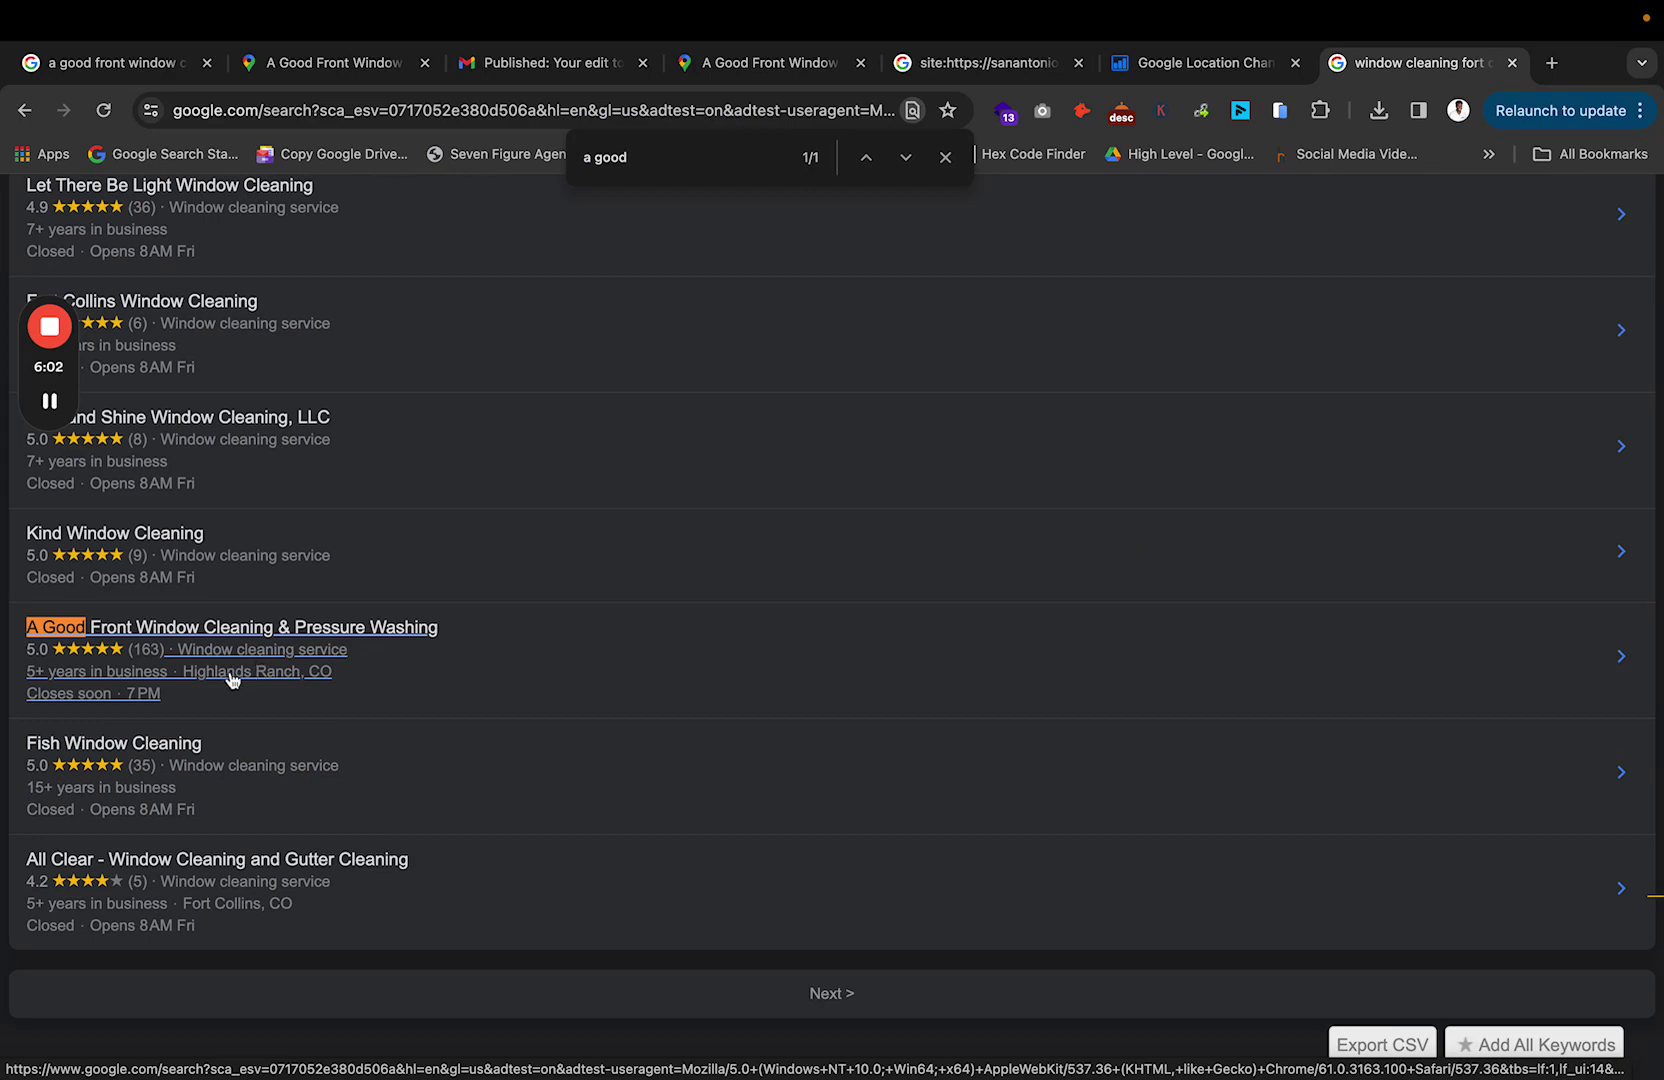
scroll(232, 680, "up", 7)
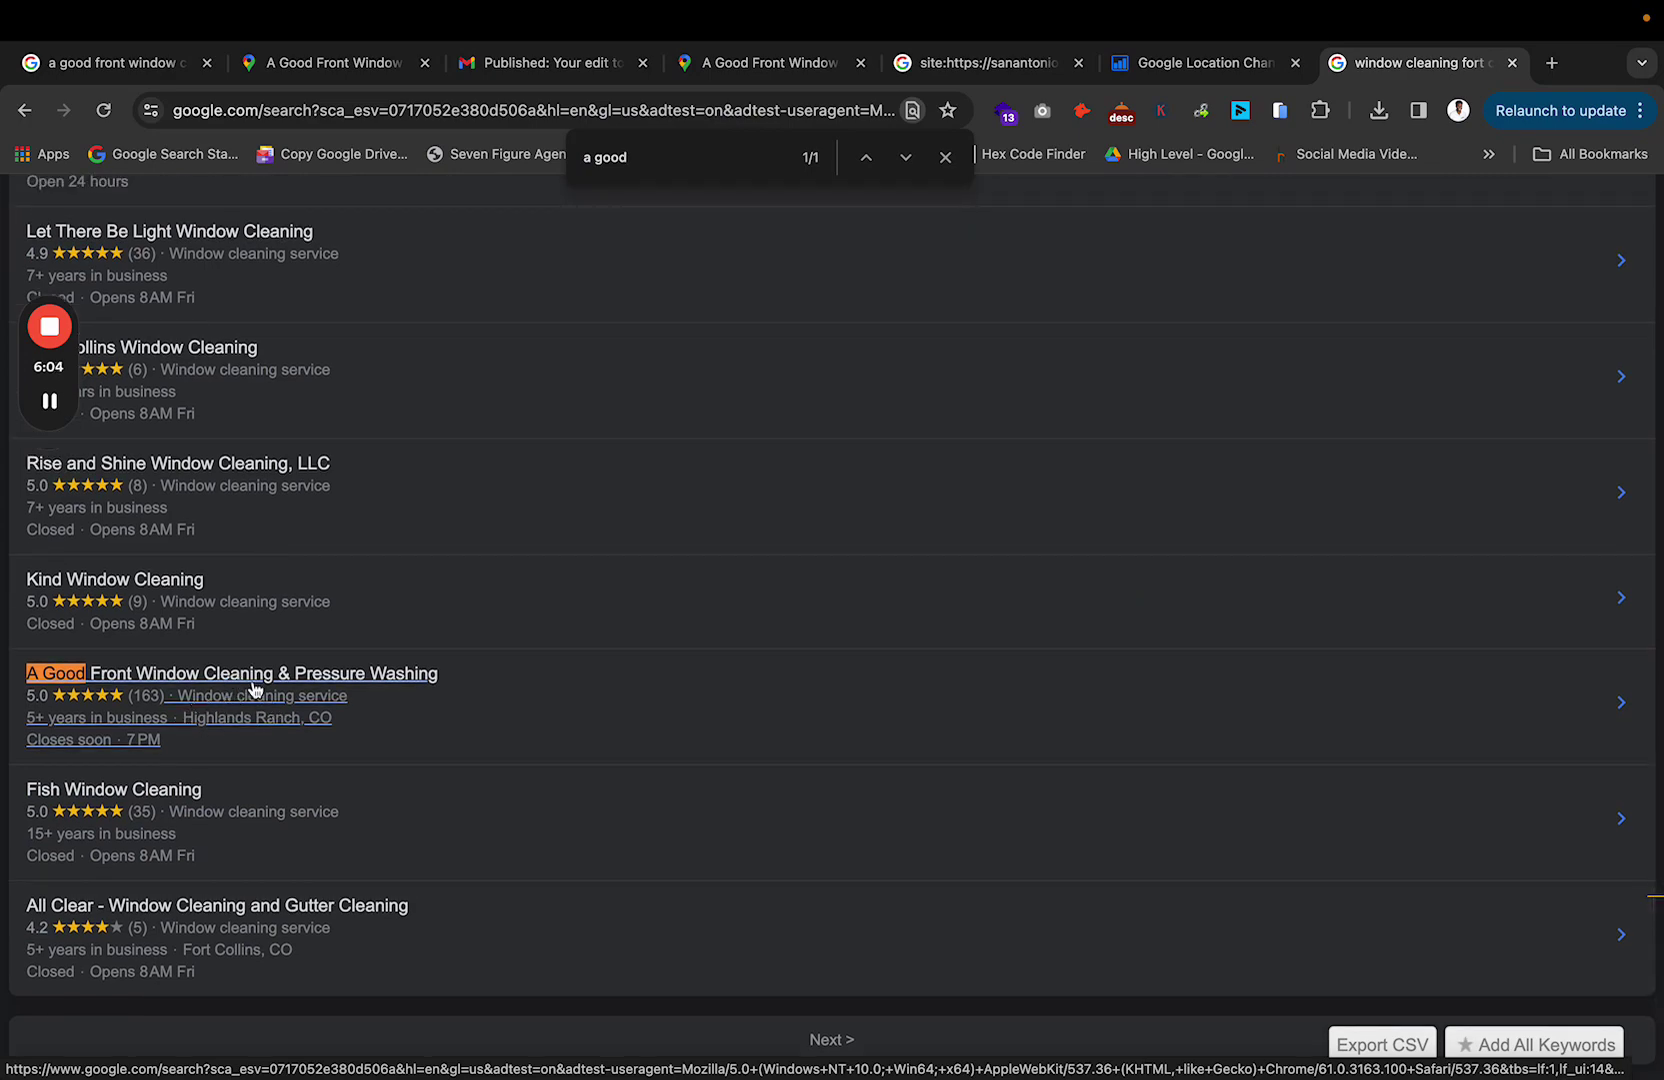
scroll(263, 690, "up", 12)
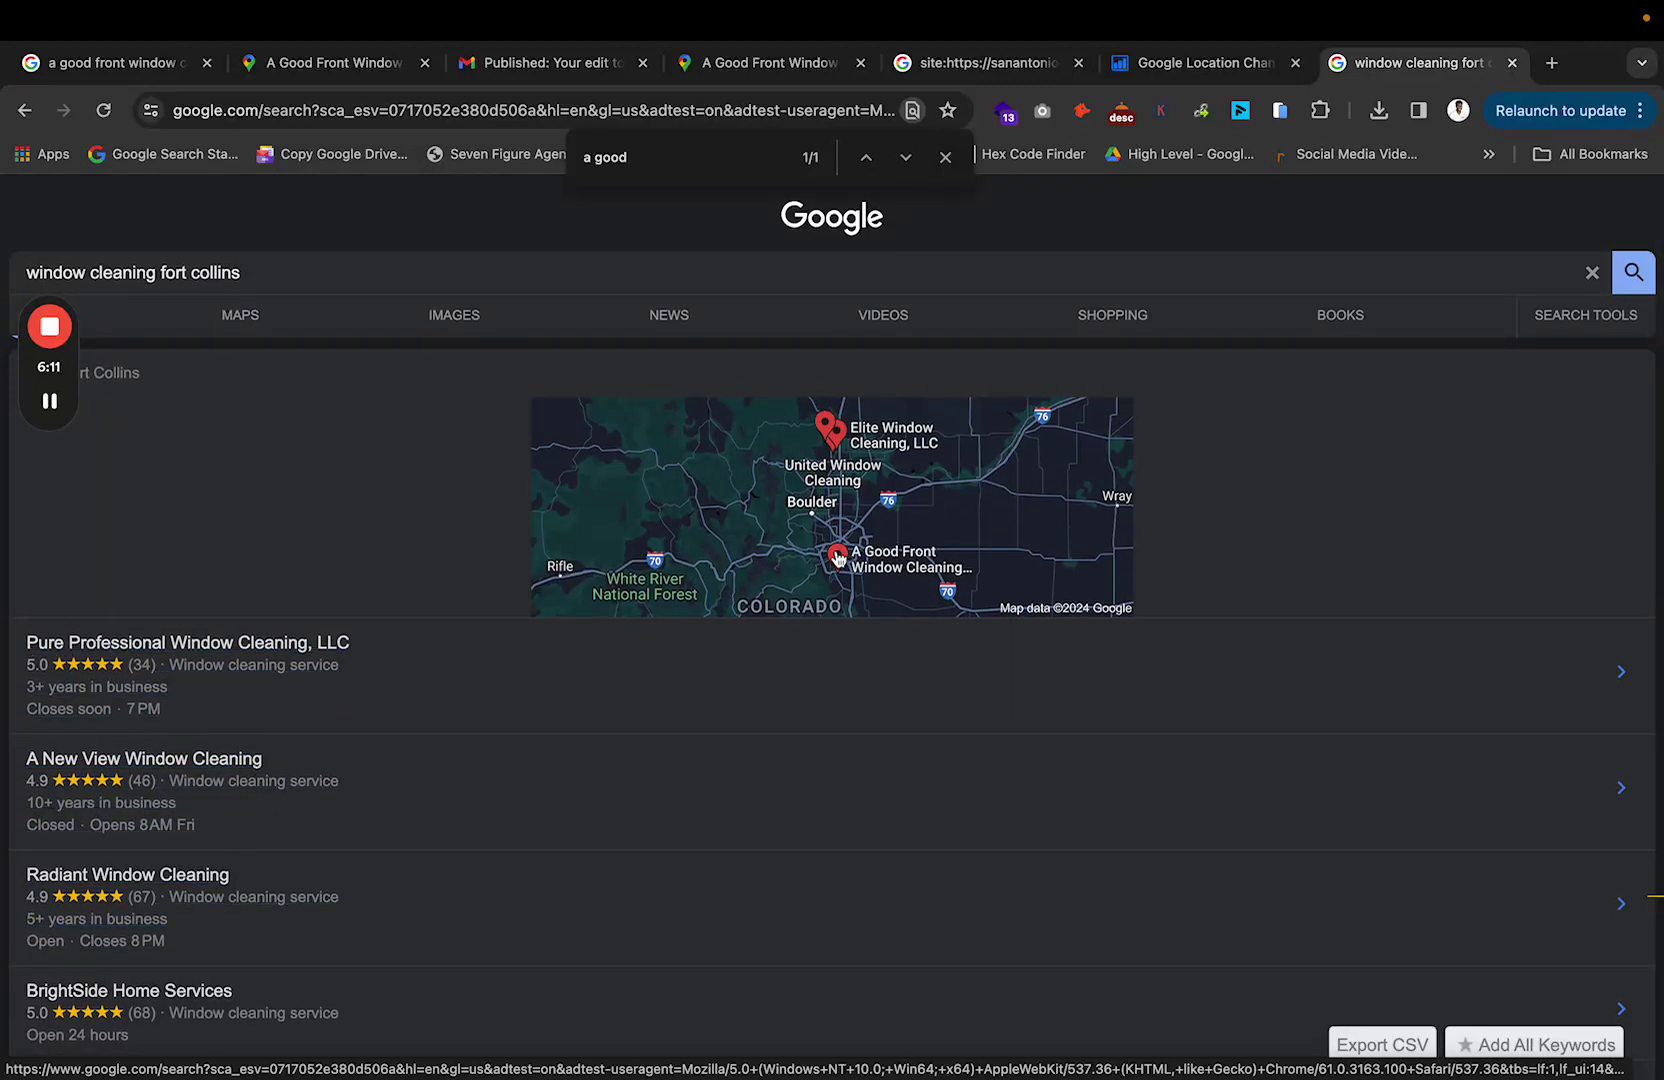
left_click(895, 549)
left_click(716, 61)
left_click(324, 204)
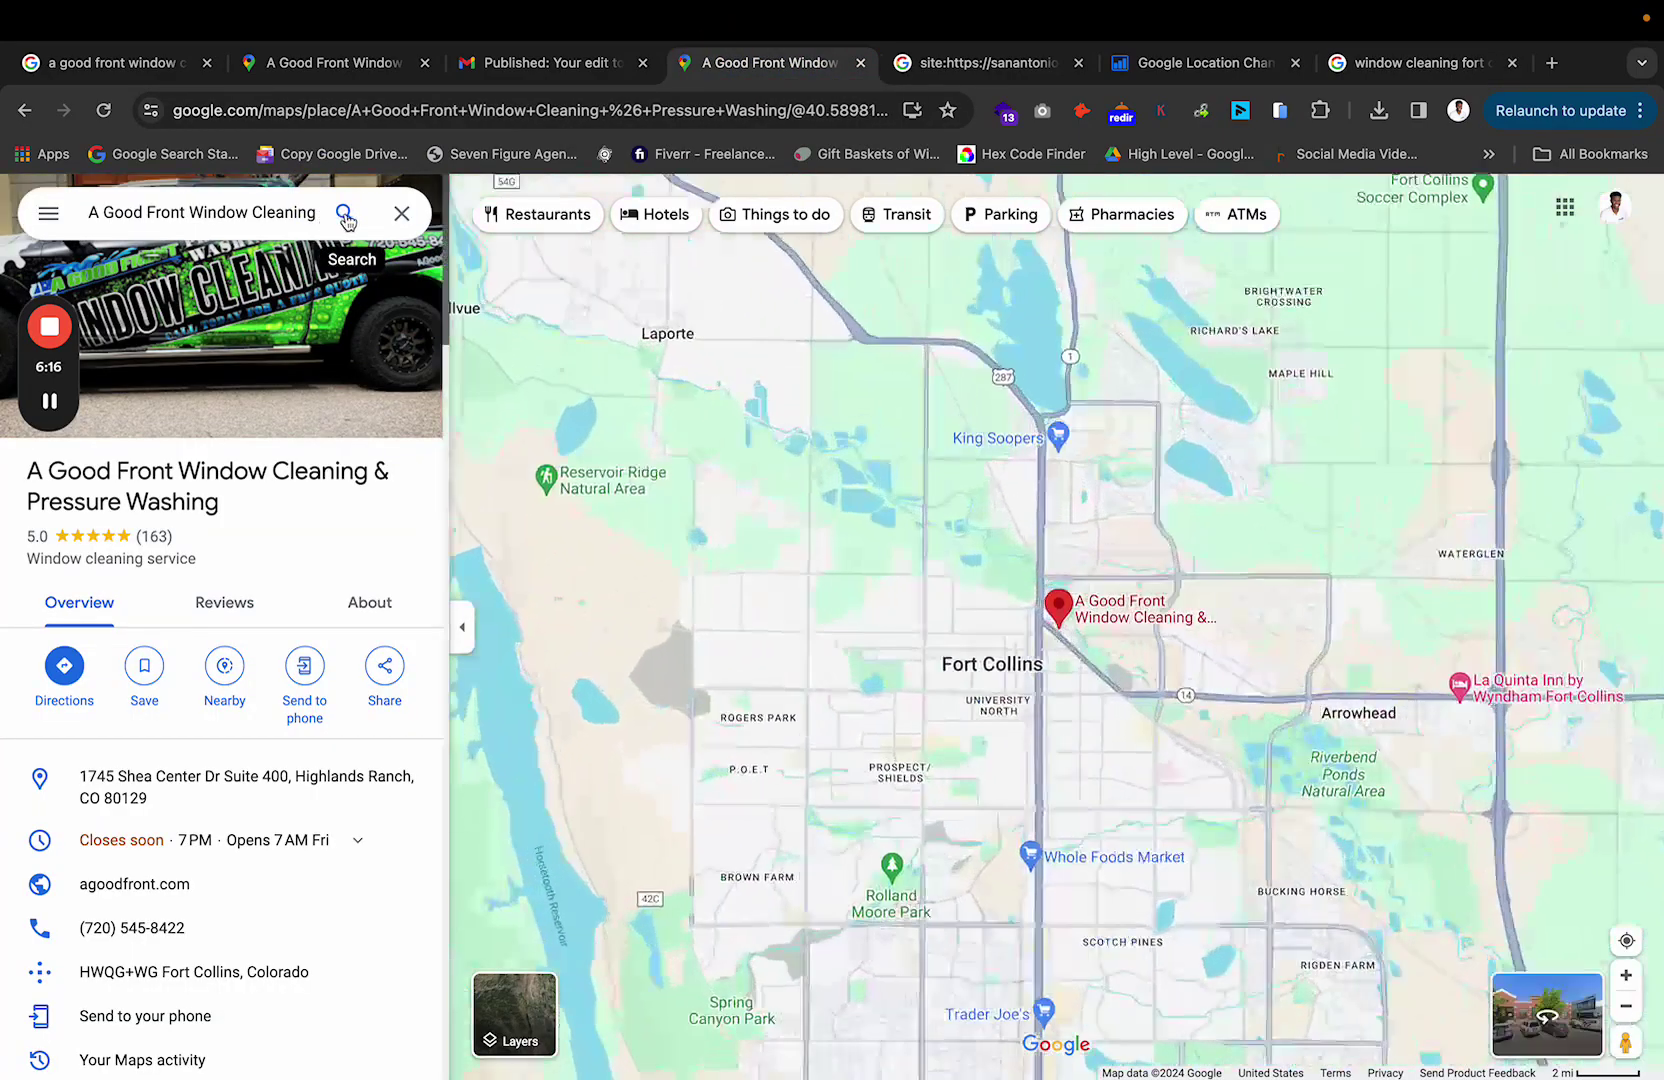
Step: Re-run the A Good Front Maps search, then compare it with the Fort Collins results map near Denver
left_click(345, 216)
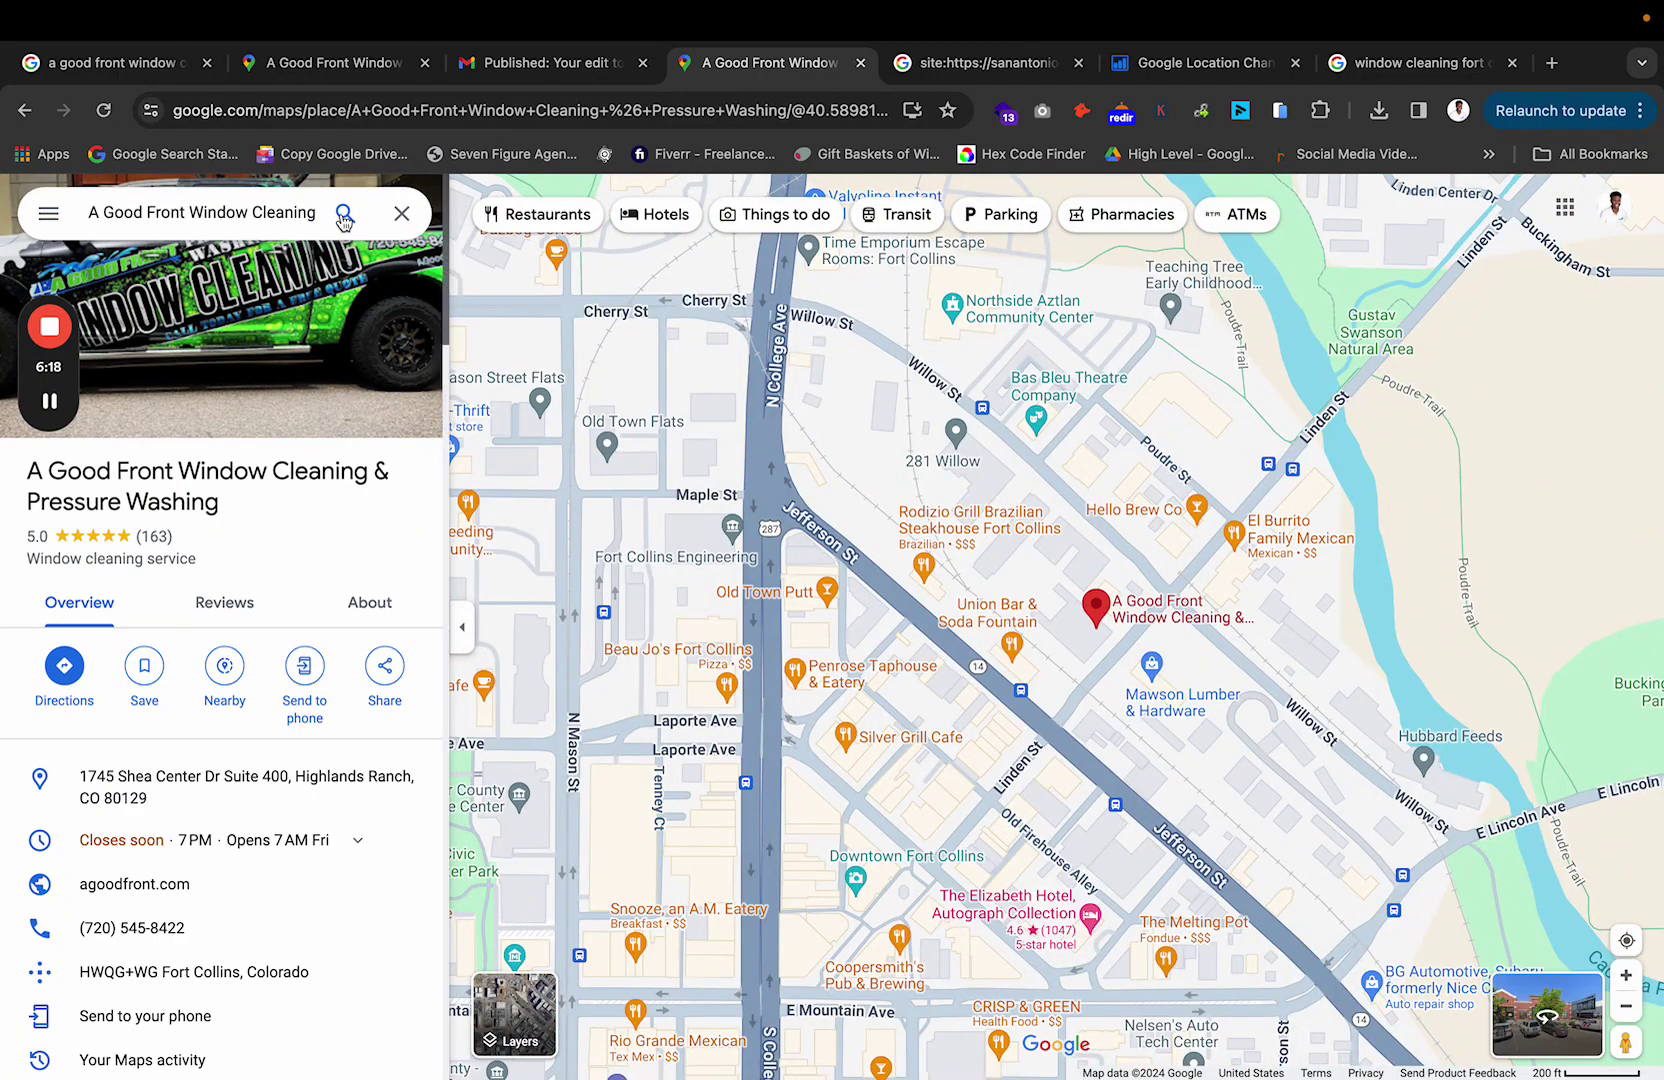
left_click(1420, 63)
scroll(860, 585, "up", 5)
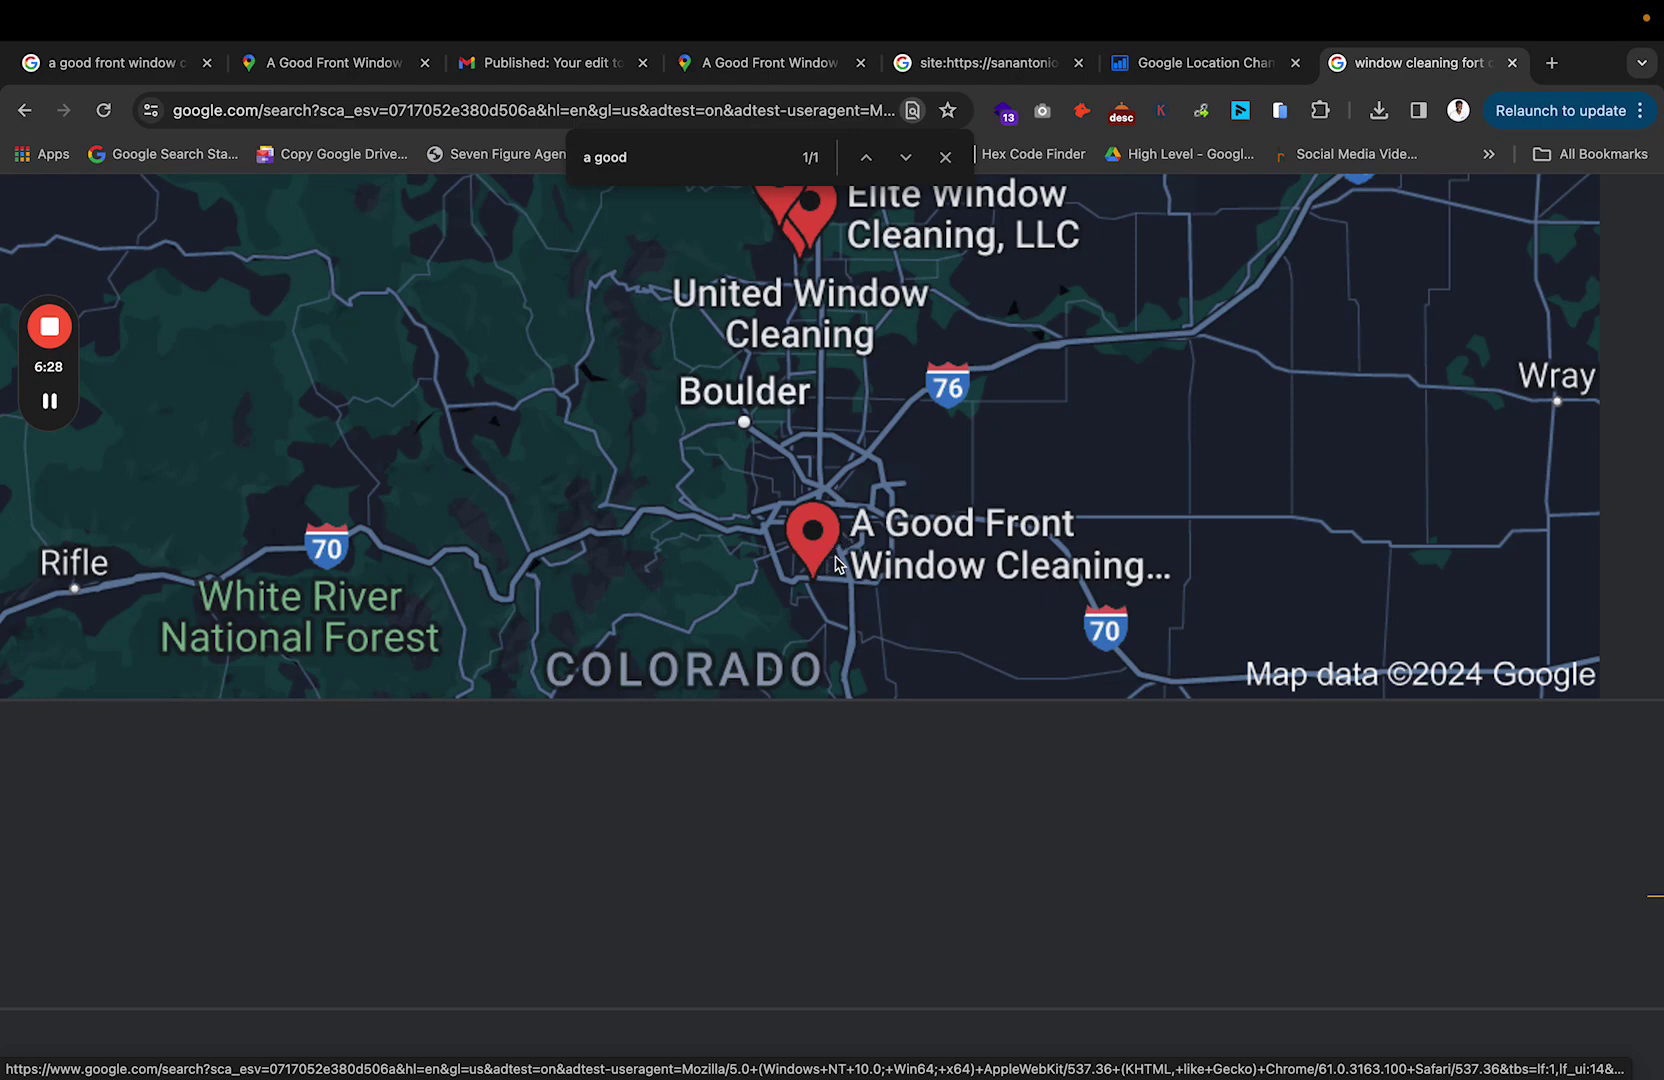
scroll(798, 578, "down", 5)
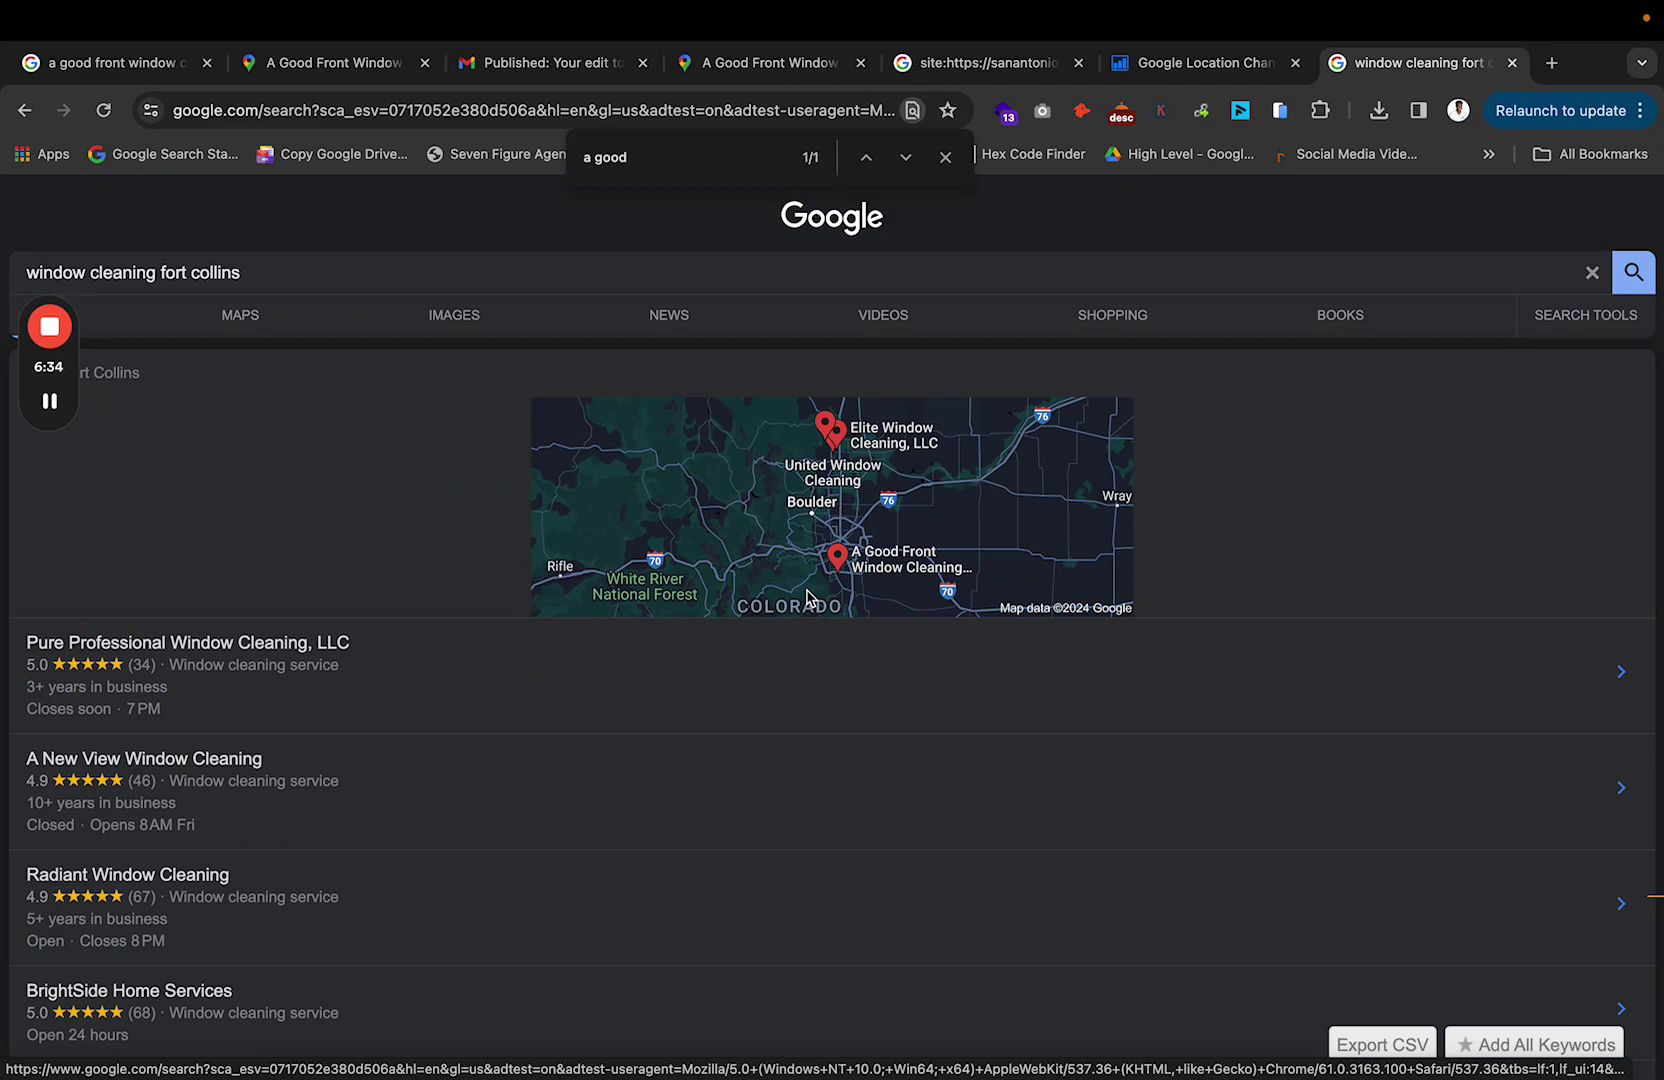
scroll(806, 598, "down", 10)
scroll(791, 546, "up", 10)
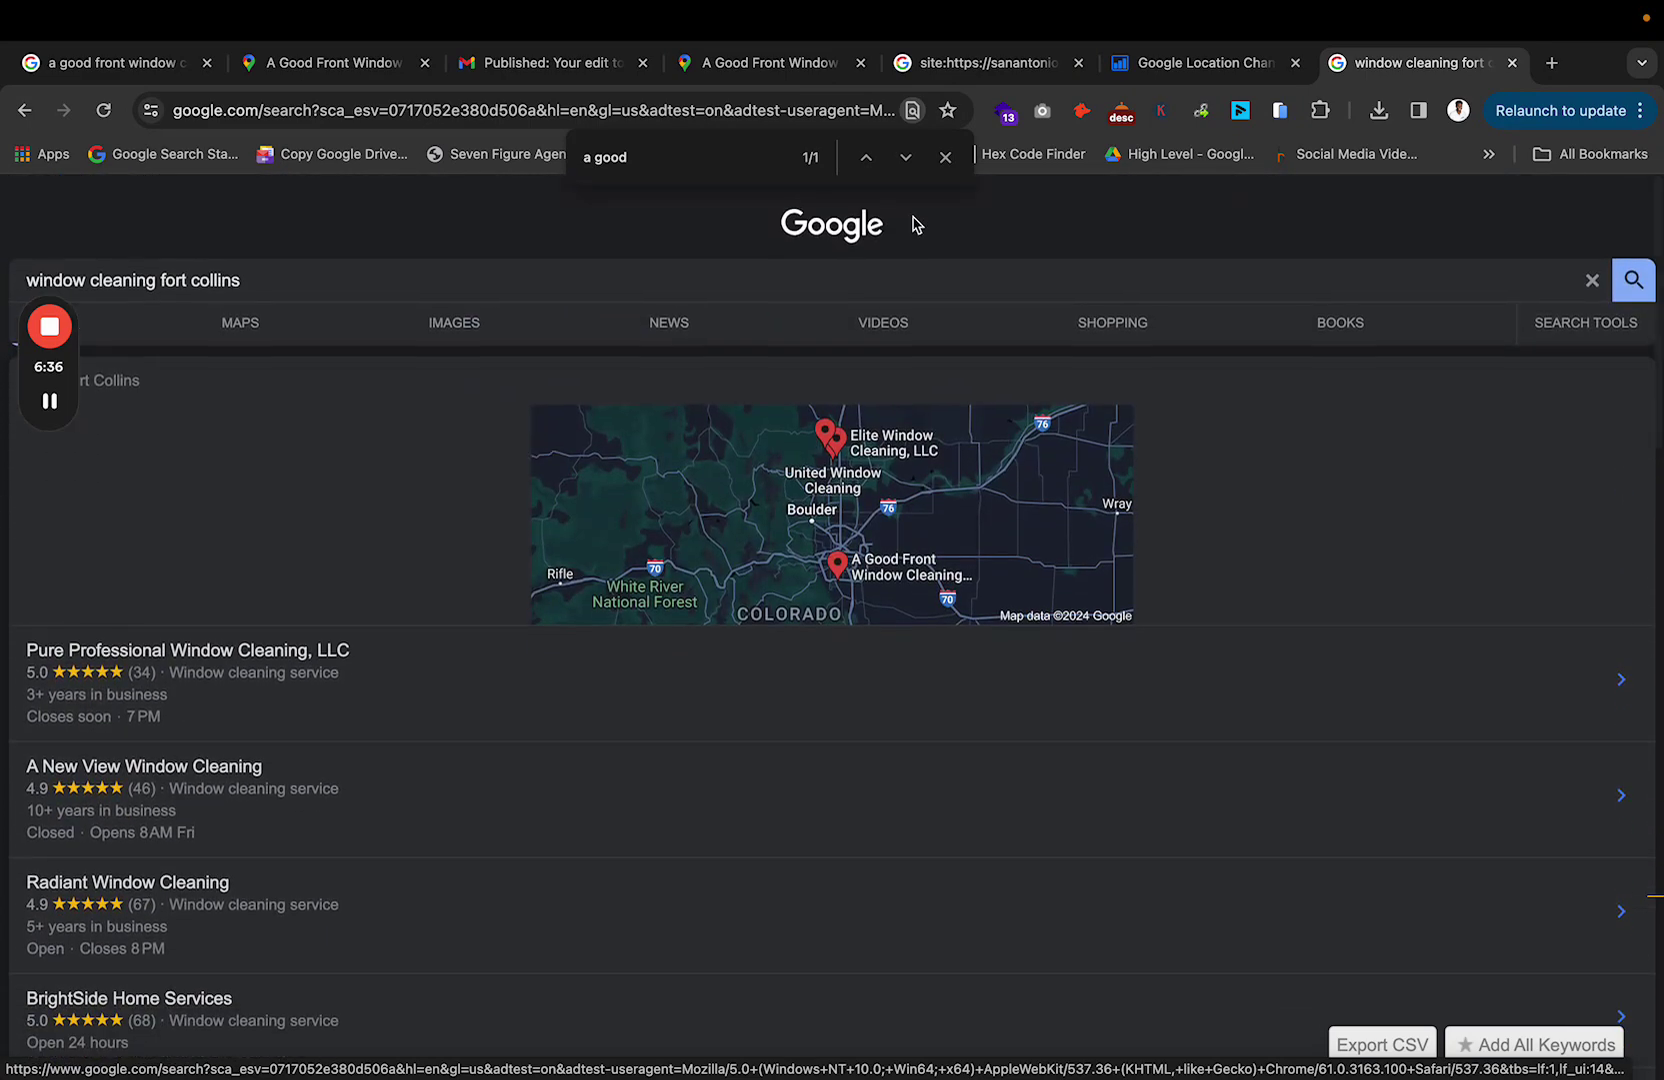
Step: Close the find bar and go back to the top of the 'a good front window cleaning' results
left_click(945, 157)
left_click(515, 78)
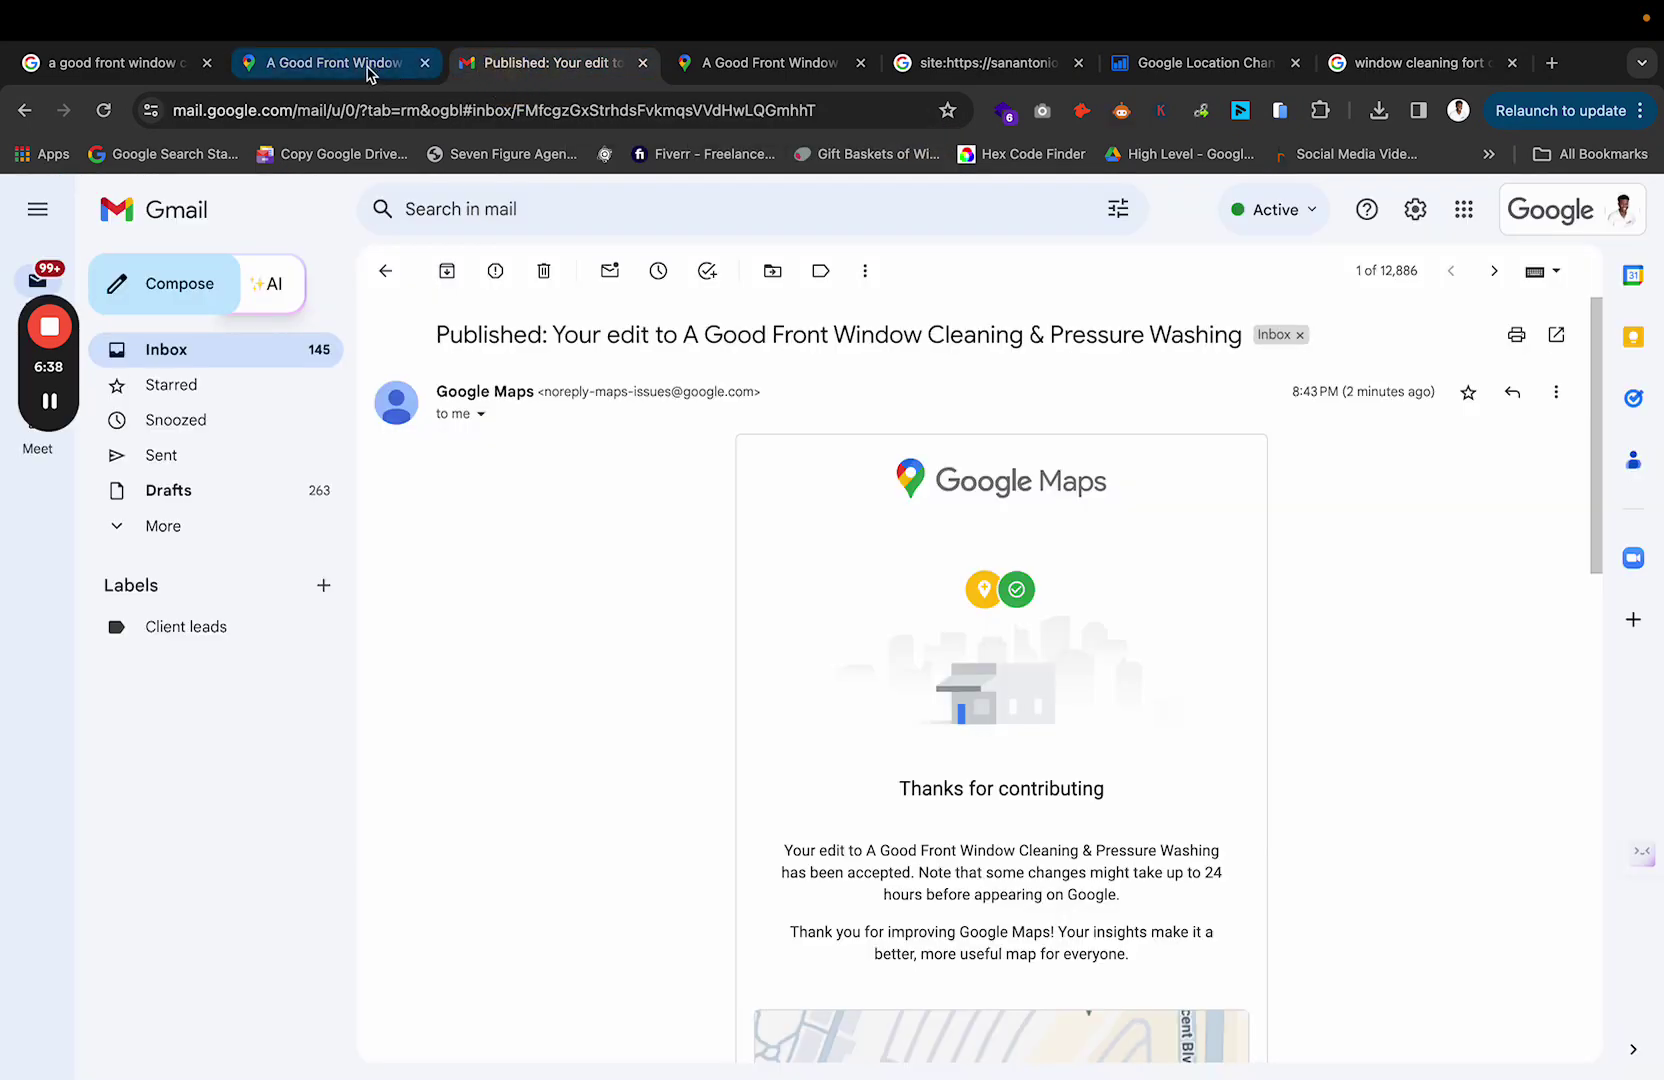
left_click(368, 66)
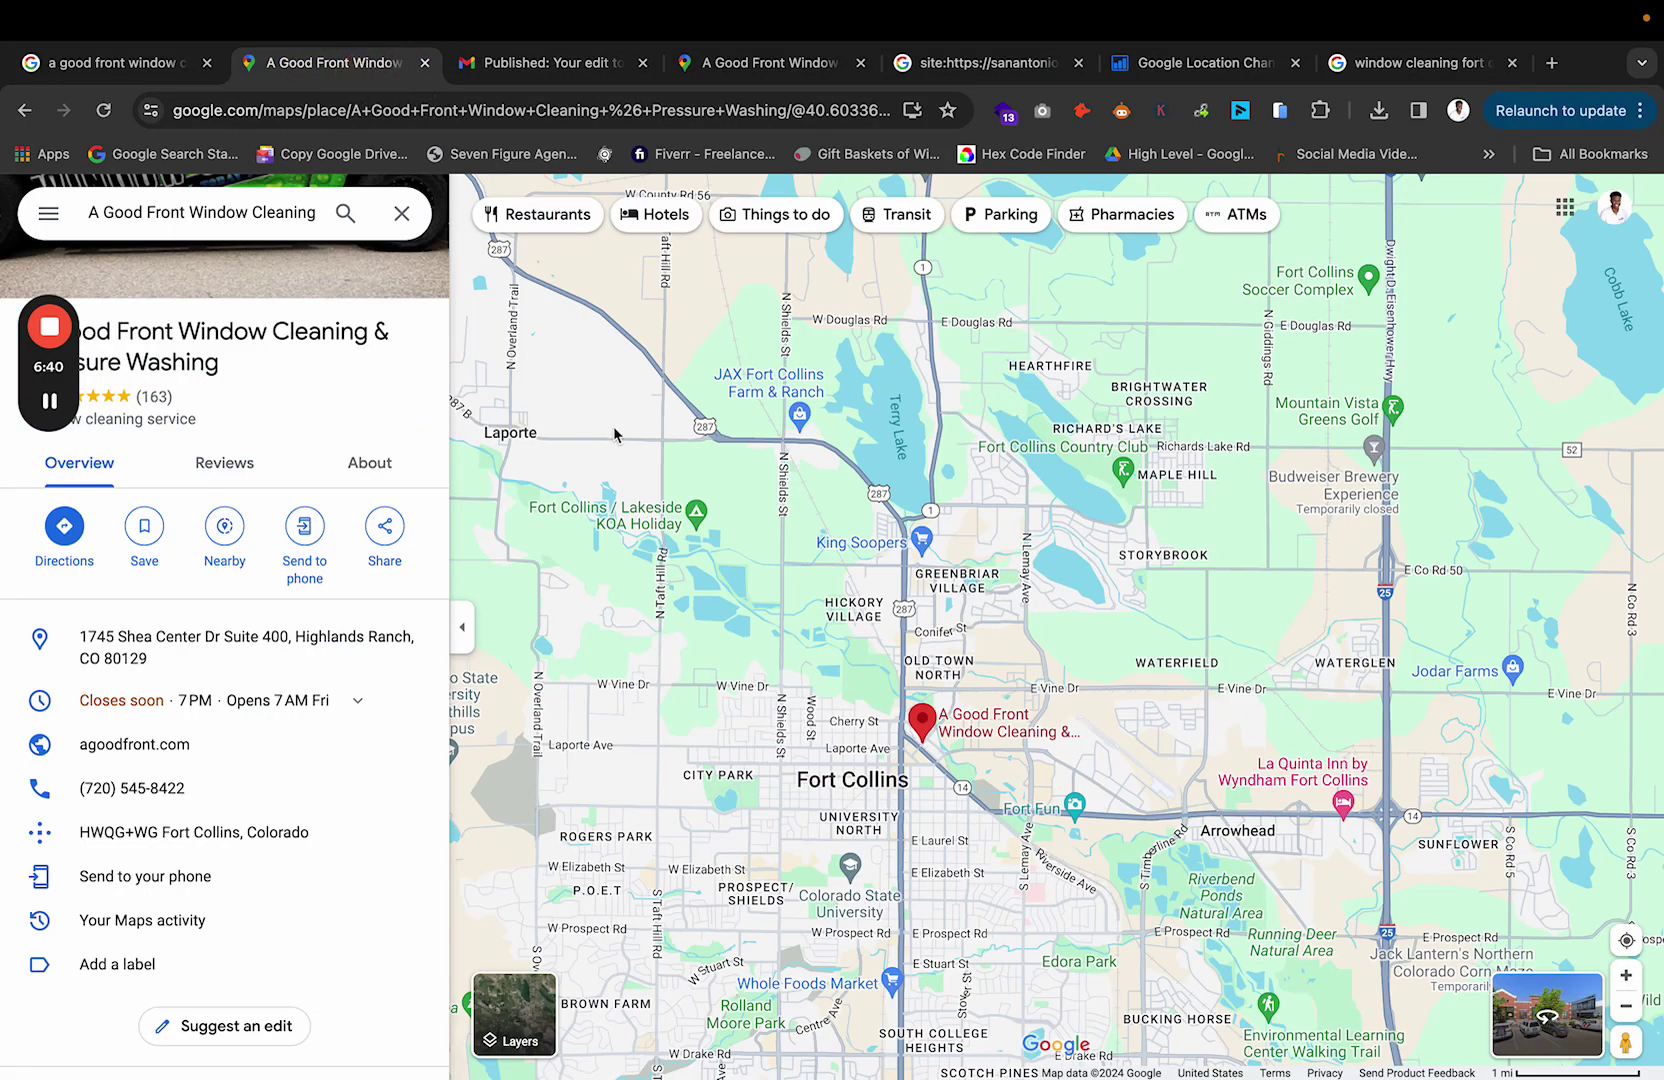
left_click(80, 62)
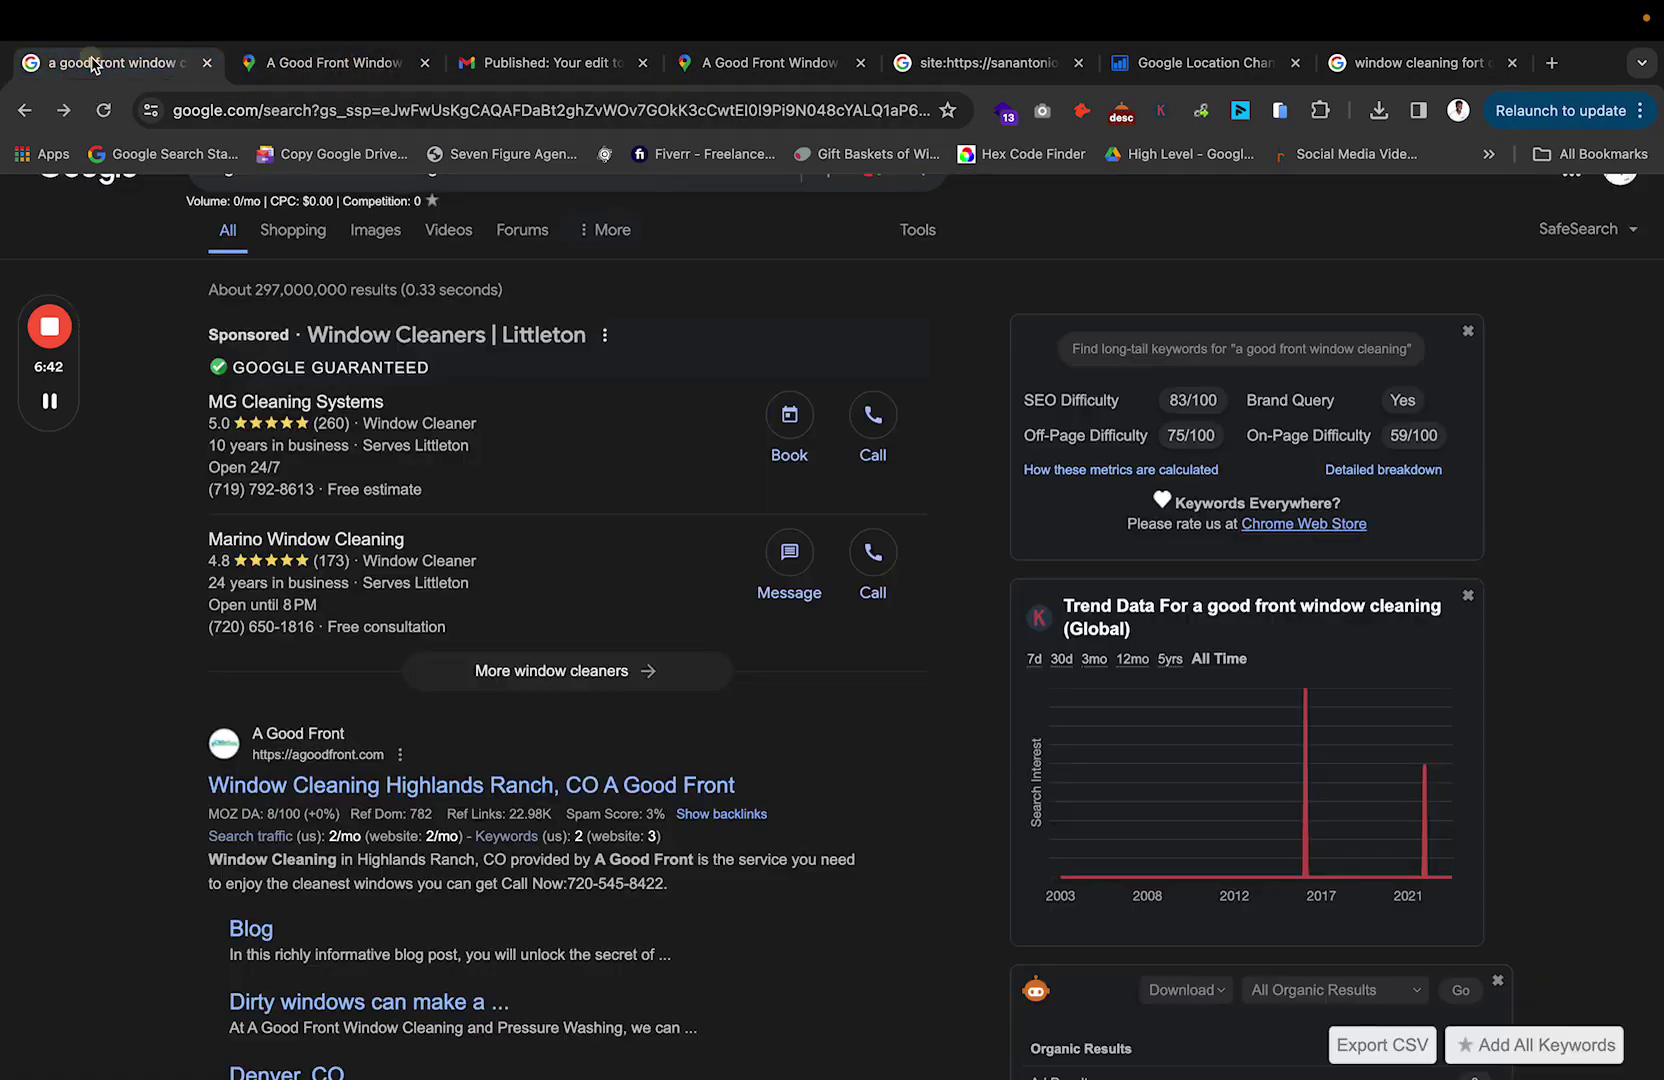
left_click(845, 700)
left_click(850, 710)
left_click(850, 710)
scroll(851, 712, "up", 2)
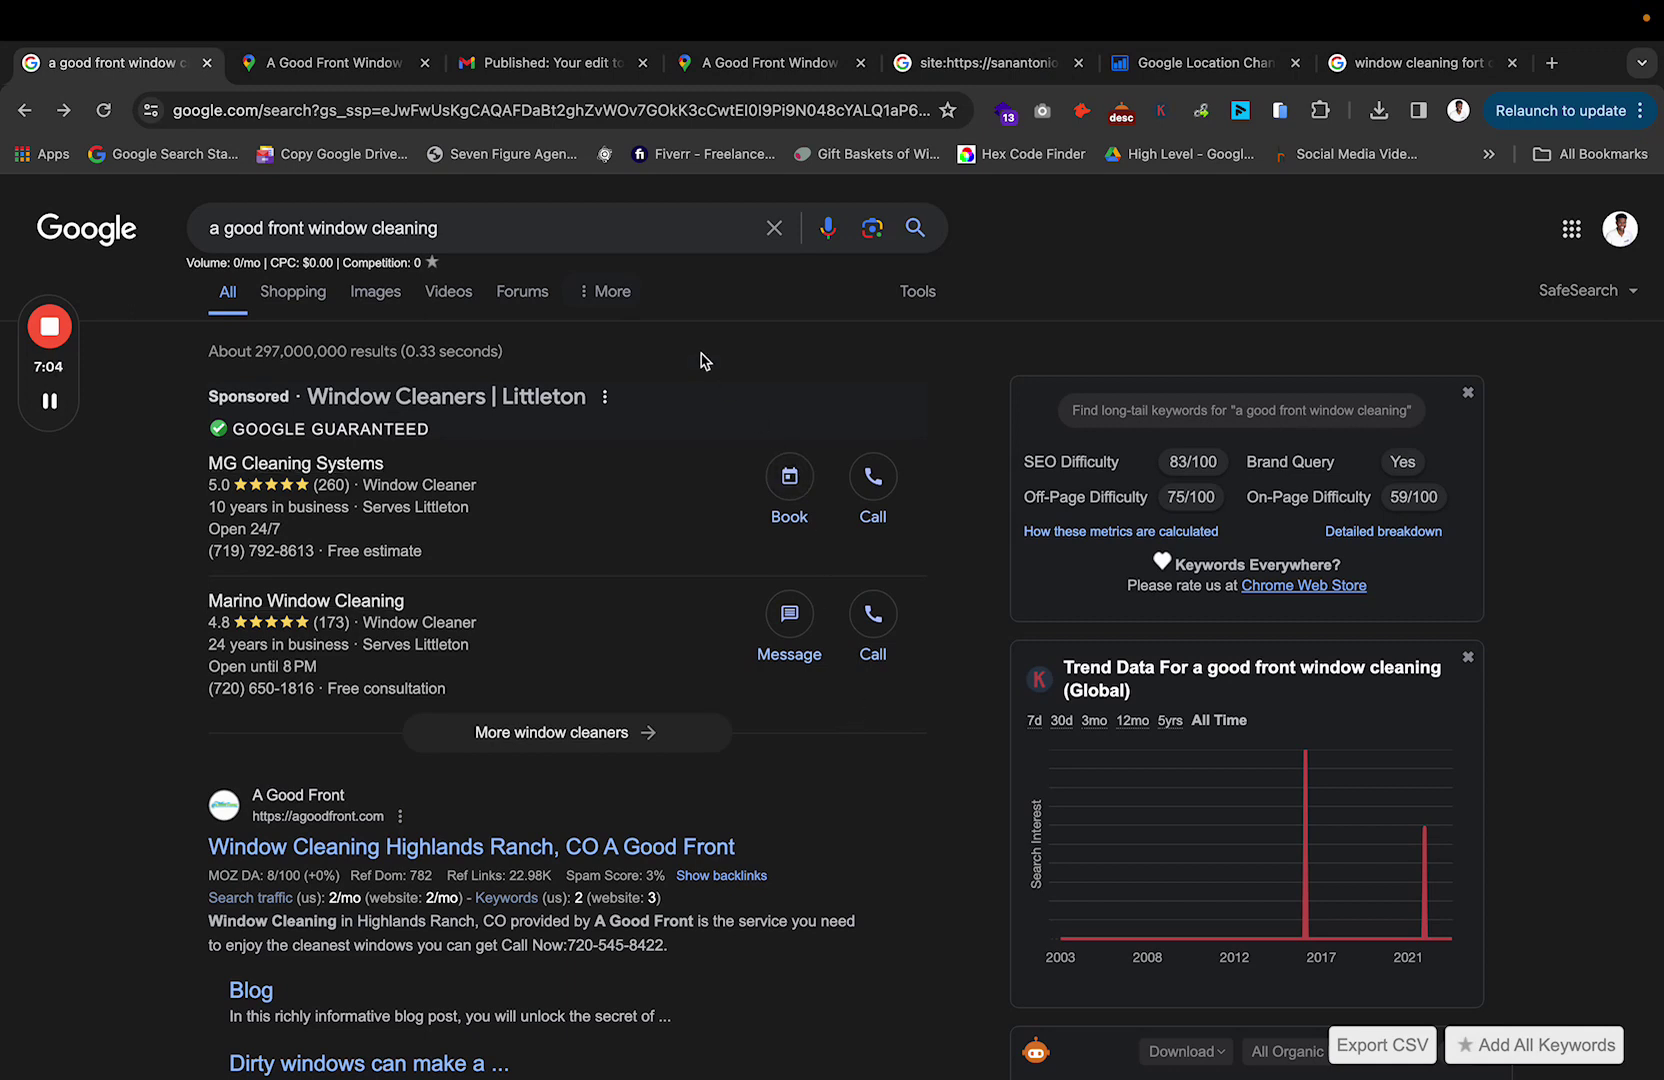
Step: Reopen the 'Published: Your edit' email and scroll to its Apr 25, 2024 Published map card
left_click(566, 70)
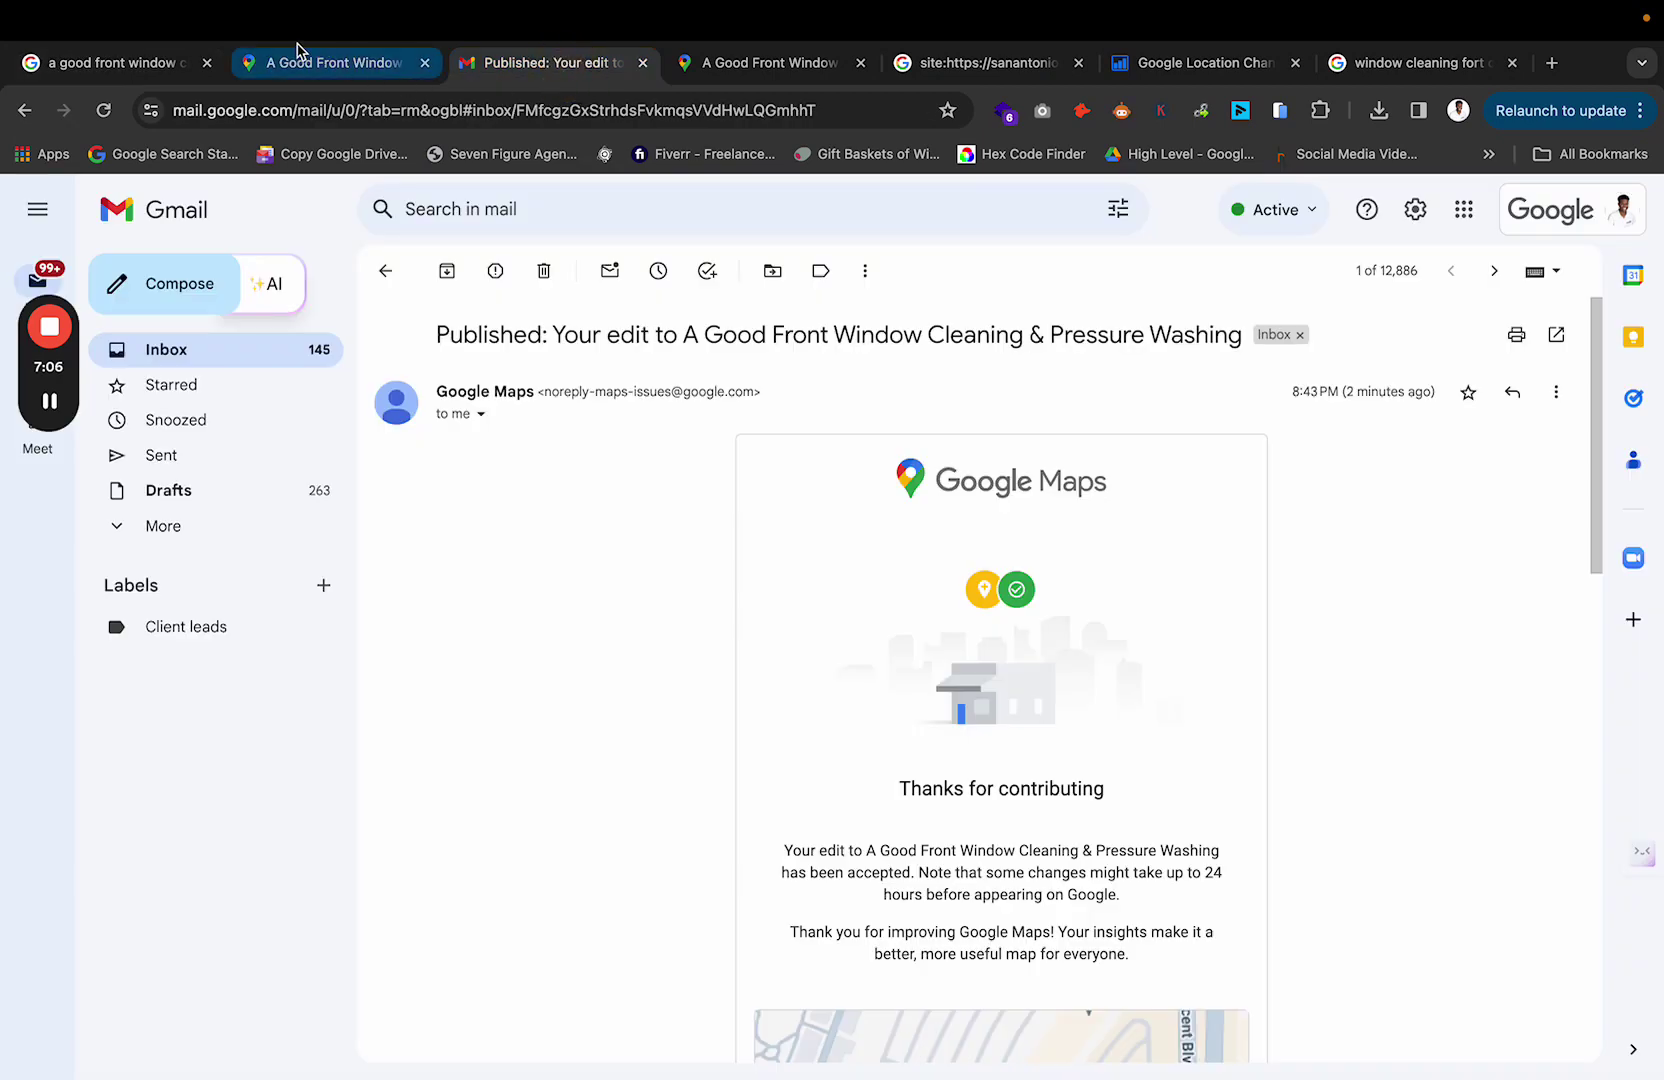
scroll(889, 603, "down", 3)
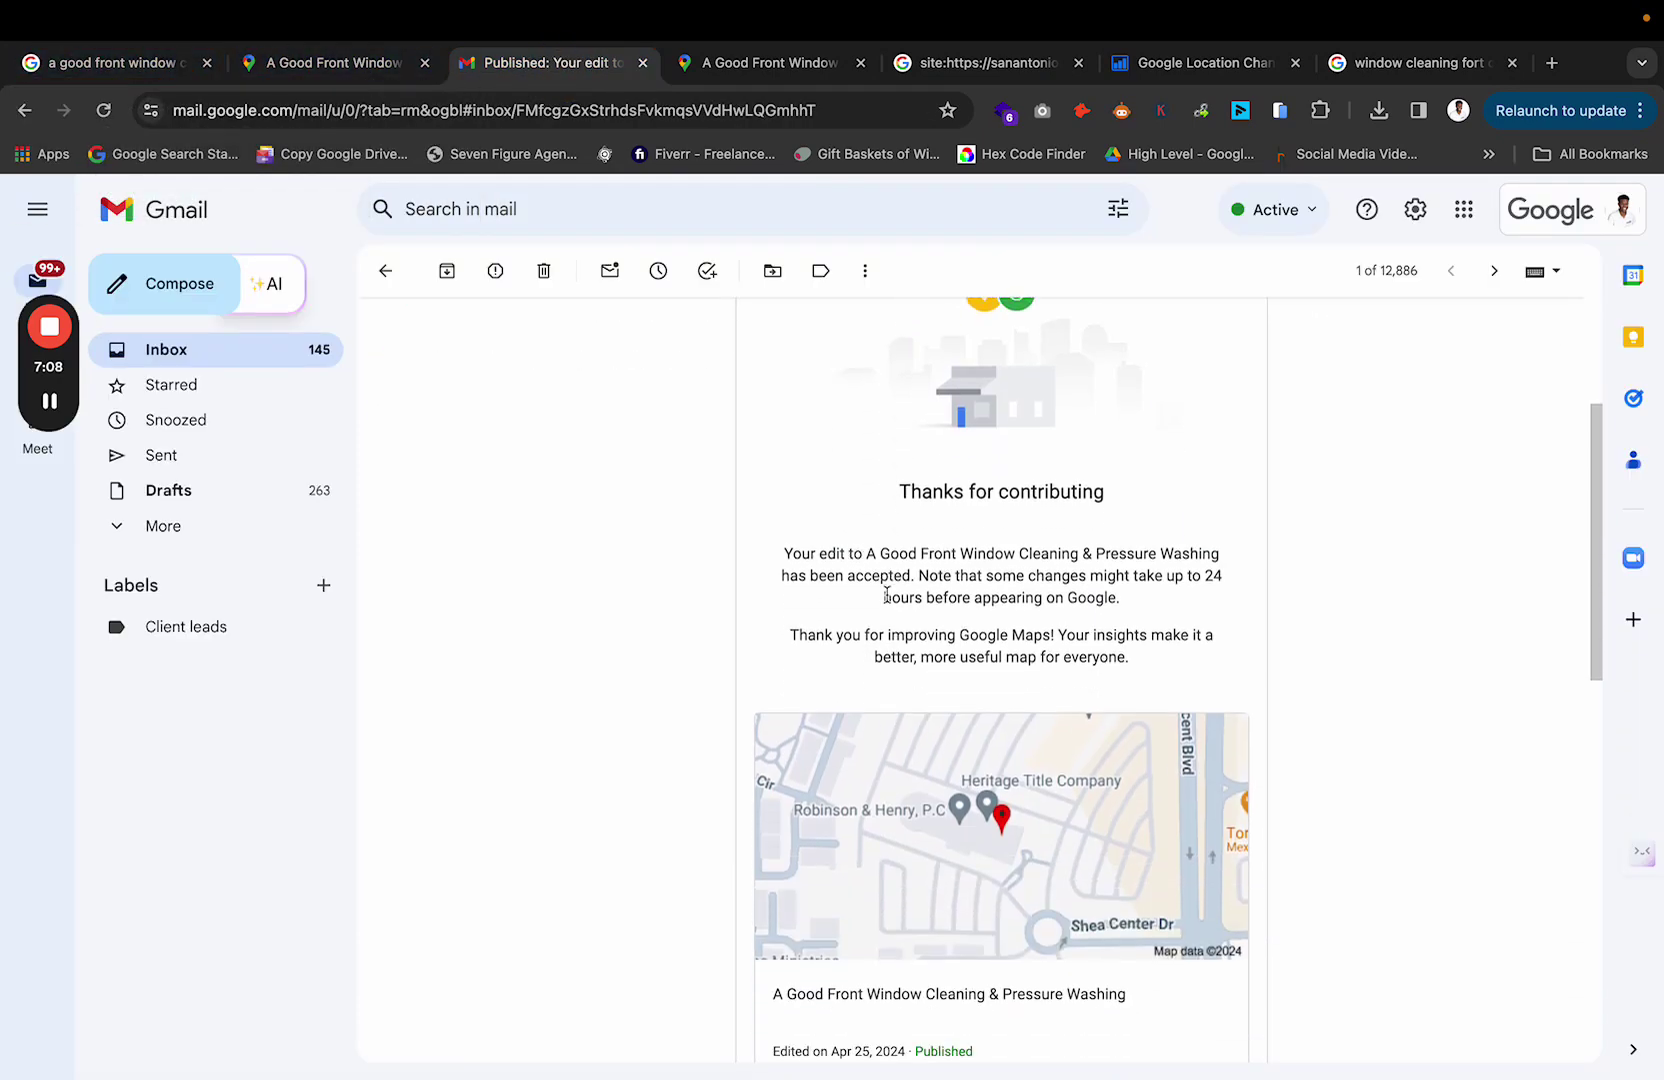